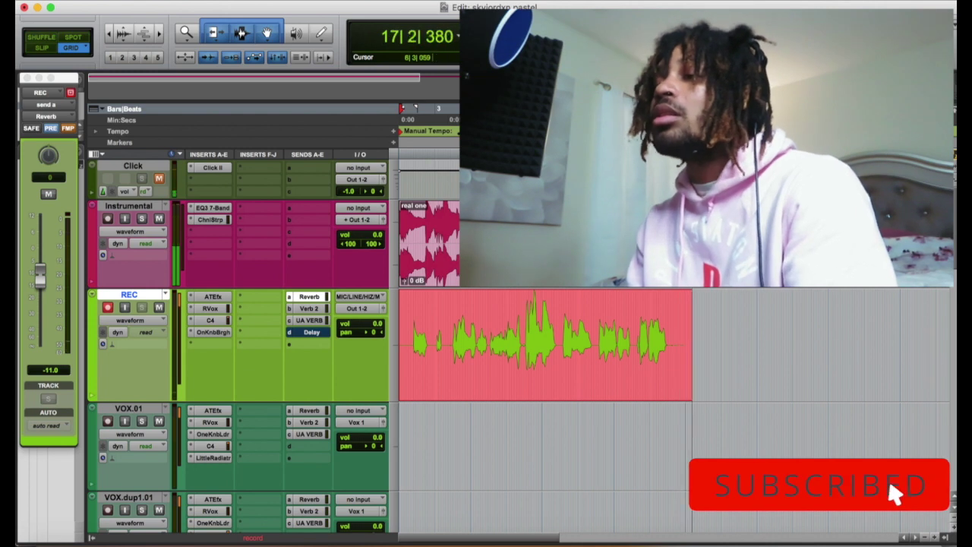
Step: Stop recording and trim the start of the REC take to just before the louder phrase near 7|4
key(space)
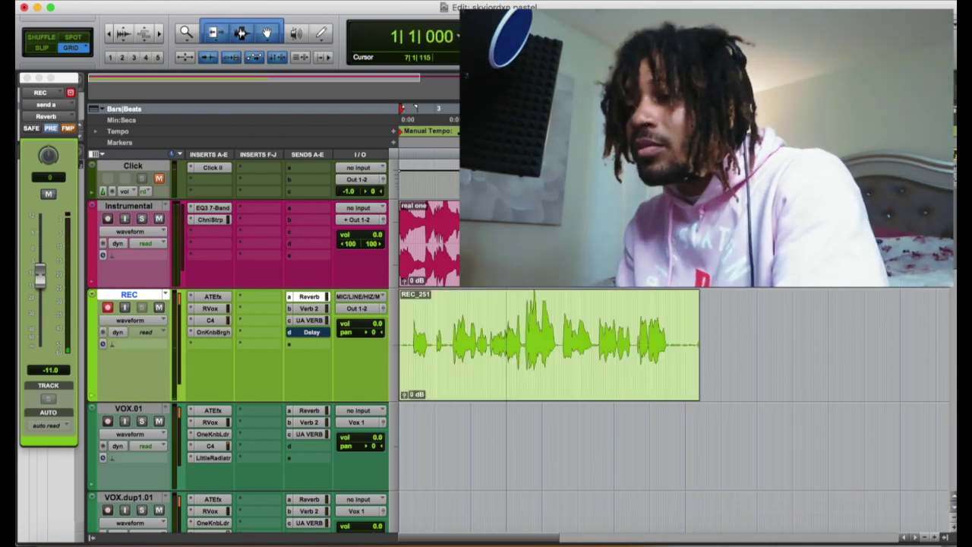
key(t)
key(t)
click(739, 337)
key(space)
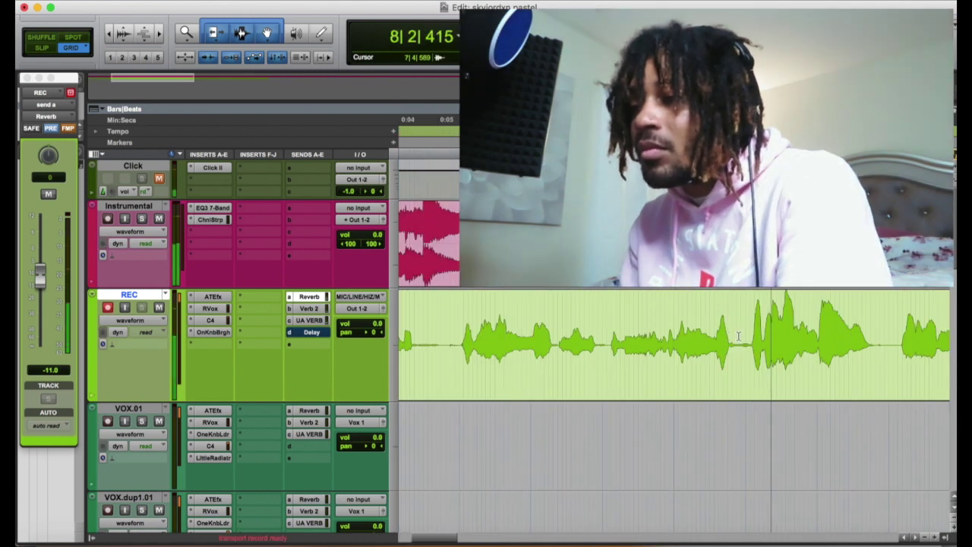
key(a)
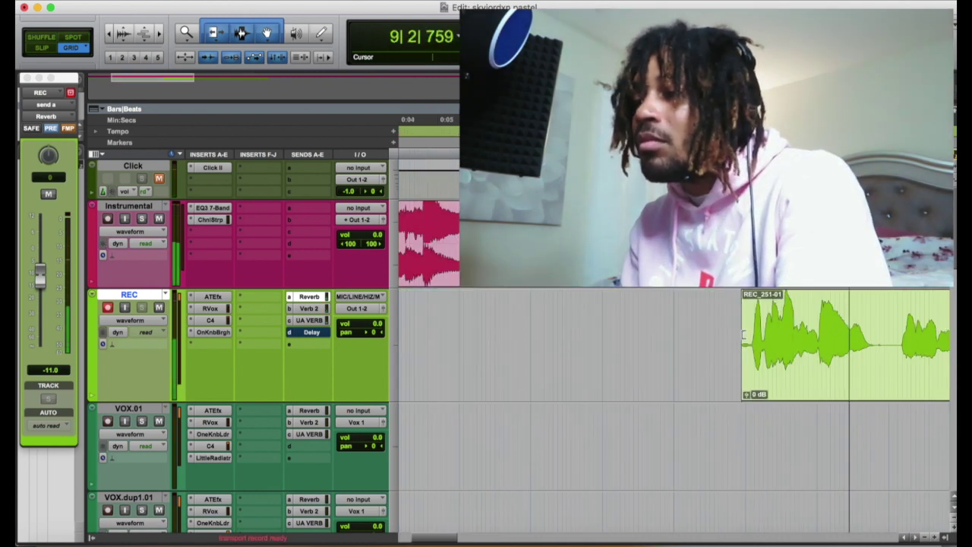
Step: Trim the end of the REC take near 16|1 and move the clip to VOX.01 with a clip gain of -10.3 dB
key(r)
key(r)
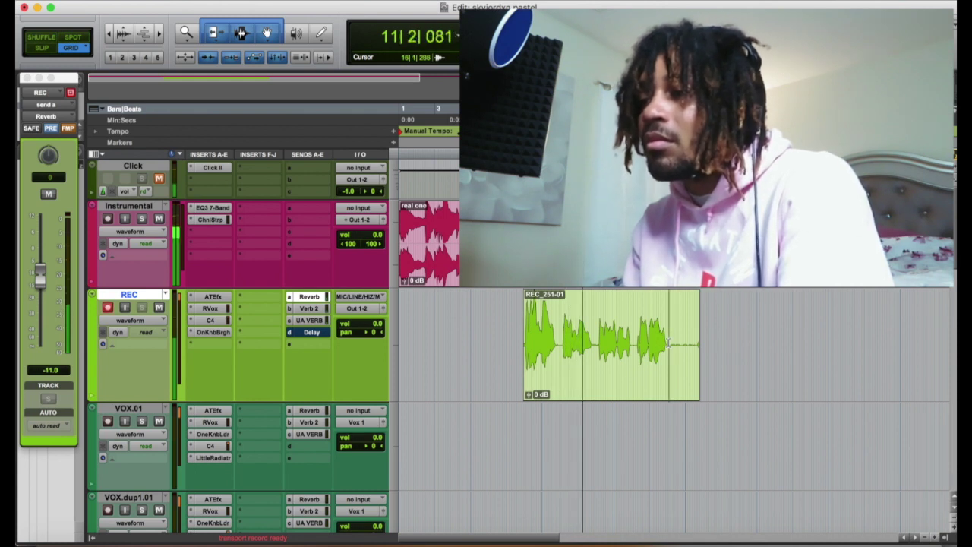
key(s)
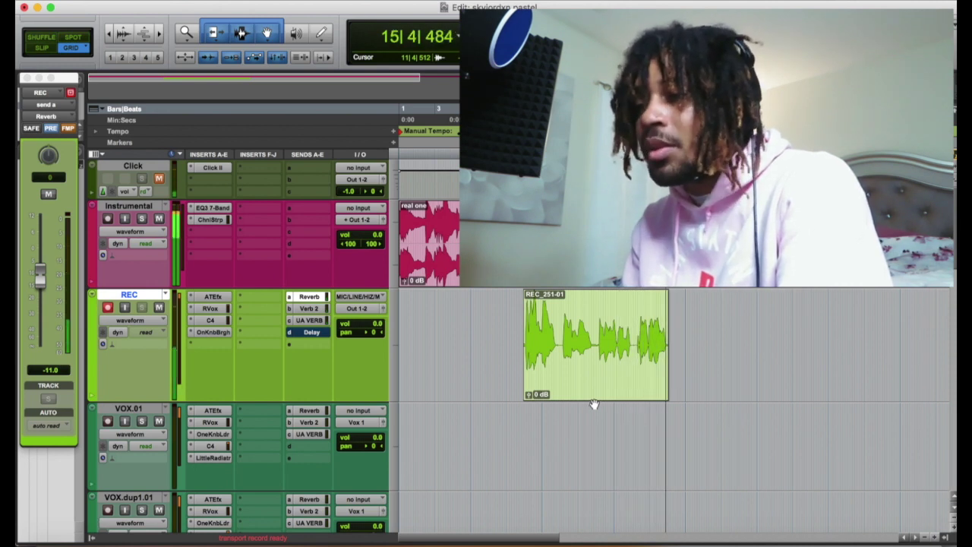
drag(594, 400, 532, 492)
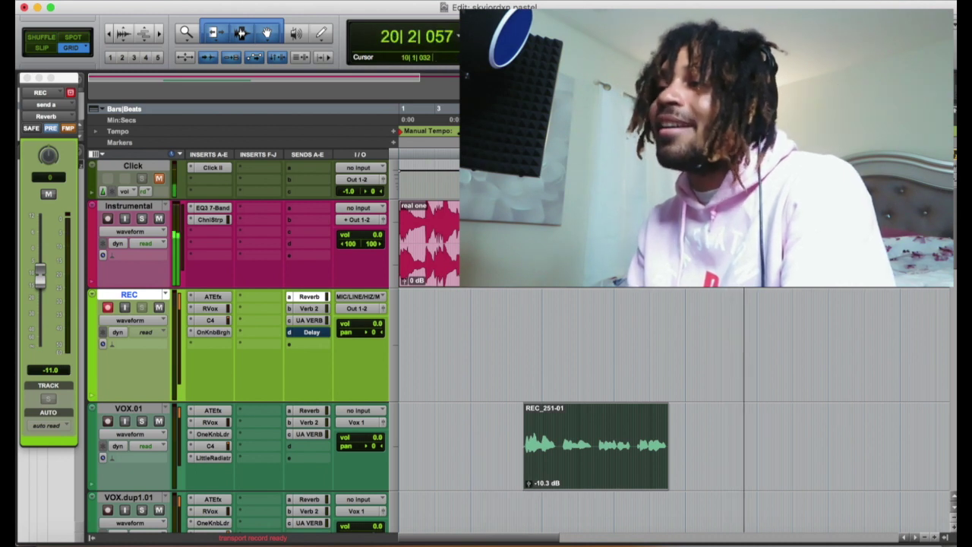
Step: Stop playback and place the edit cursor at 12|3|480 on the REC track
key(space)
click(608, 353)
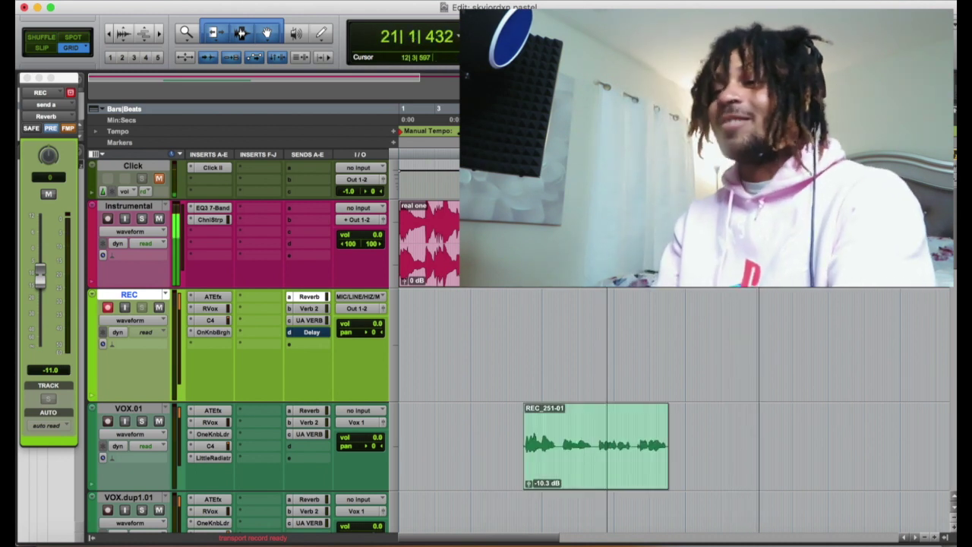
Step: Try recording several vocal takes on the REC track from 12|3|480, discarding each one
key(super+space)
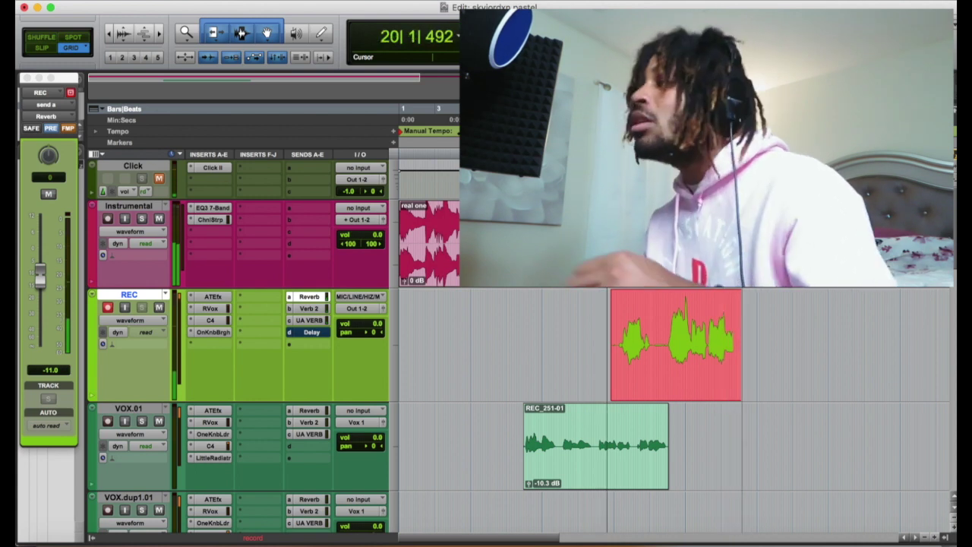
key(space)
key(super+z)
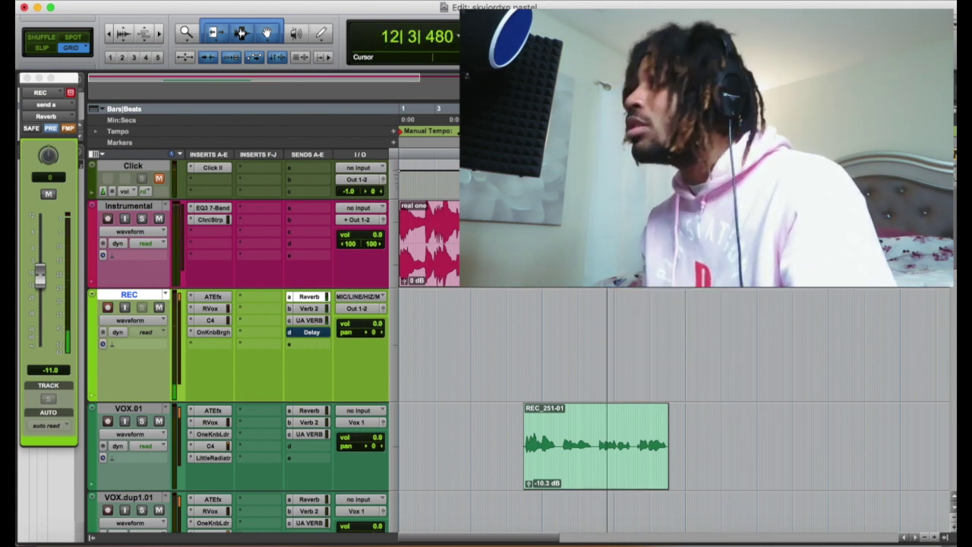
key(super+space)
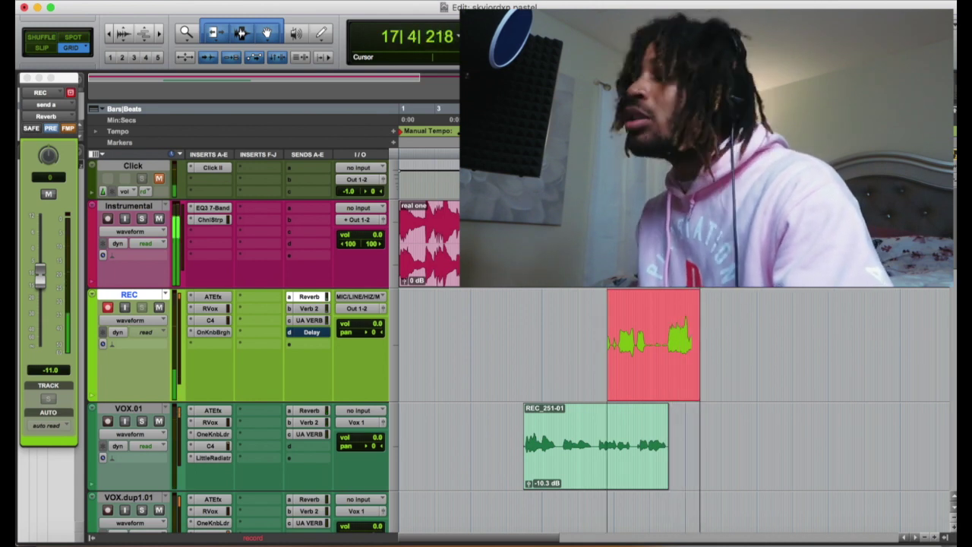
key(space)
key(super+z)
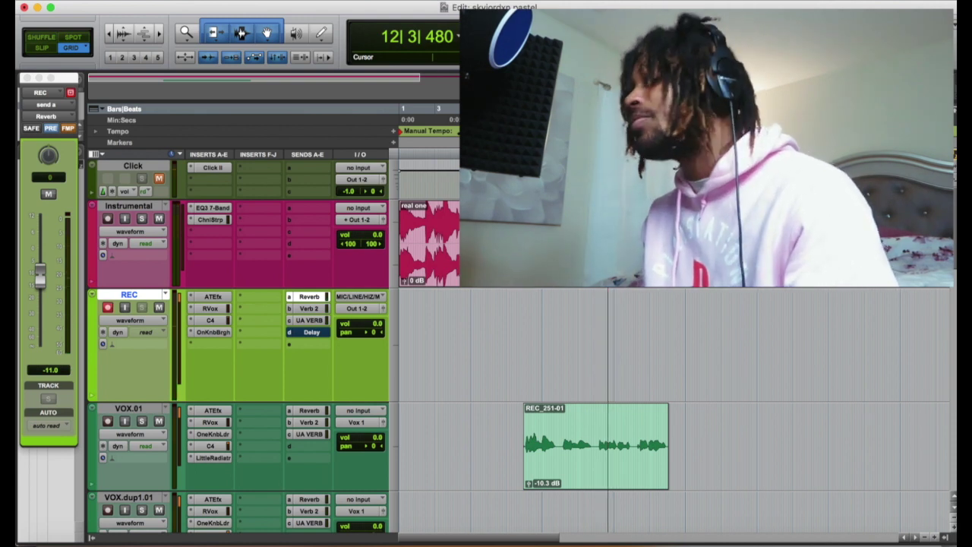
key(super+space)
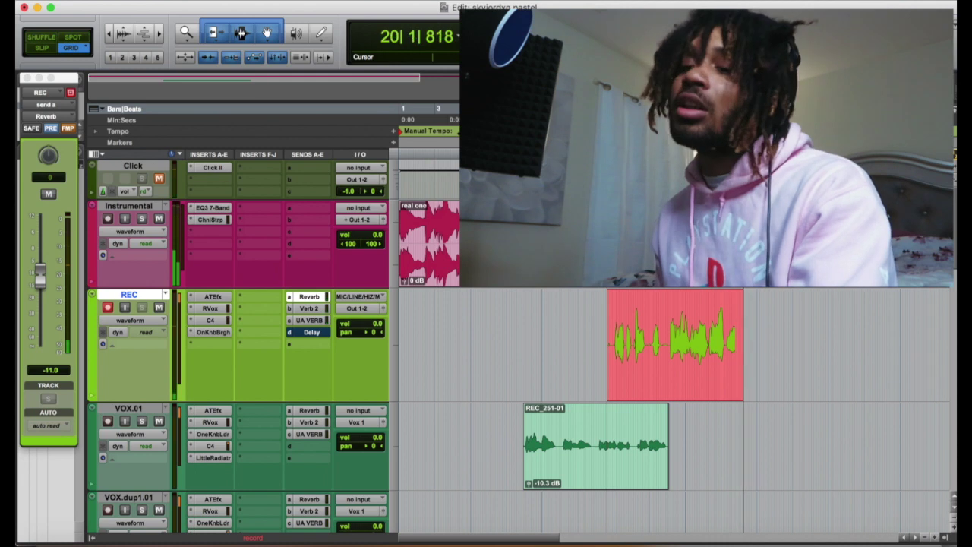
key(space)
key(super+z)
key(super+space)
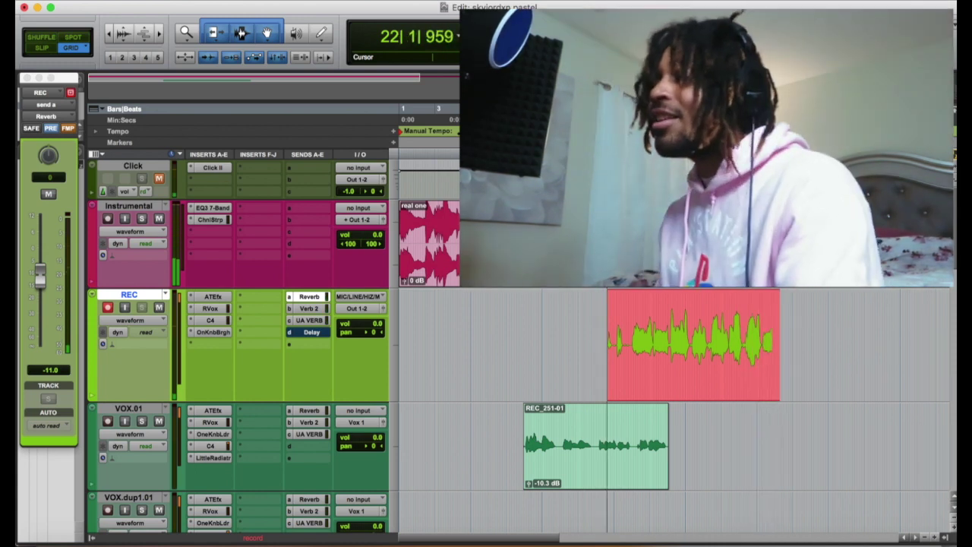
key(super+period)
Step: Record a new take on REC from 12|3|480 and trim its start to the phrase near 16|1
key(super+space)
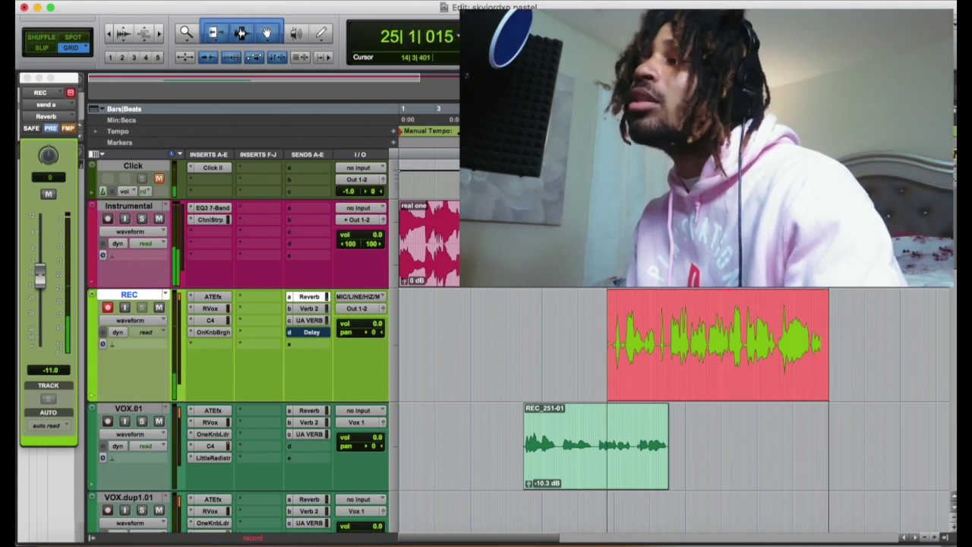
key(t)
key(t)
key(space)
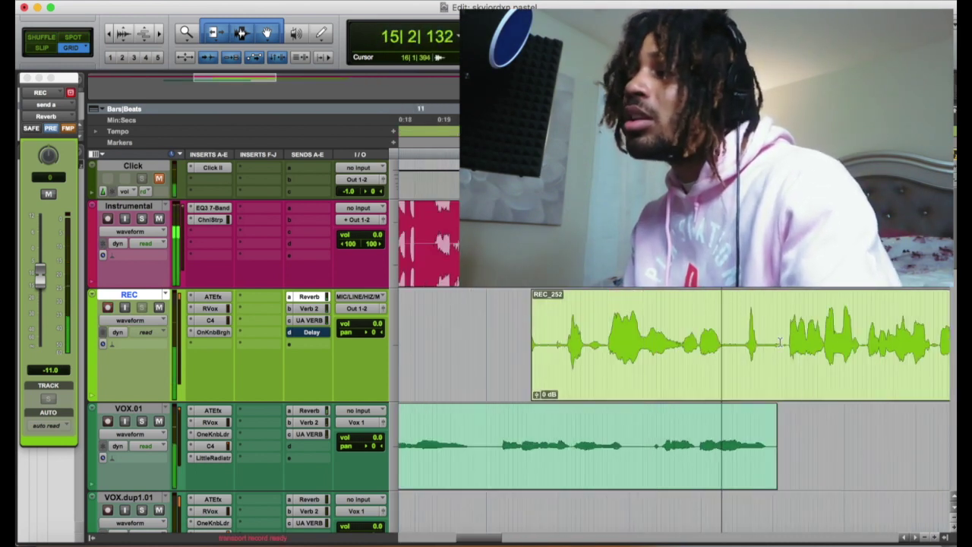
click(783, 341)
key(a)
Step: Move the trimmed take to VOX.01 behind the existing clip and set its clip gain to -10.3 dB
drag(832, 389, 831, 432)
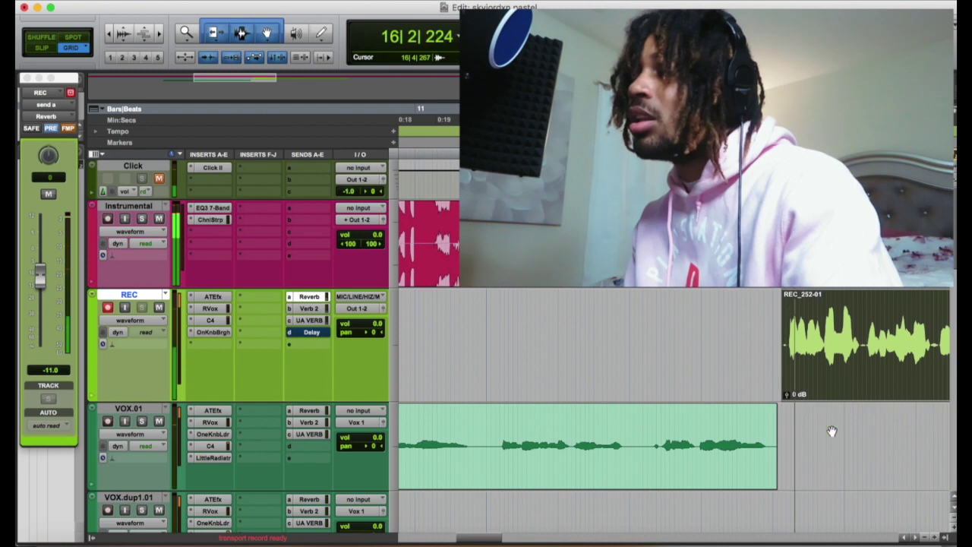
key(r)
drag(734, 483, 734, 492)
key(r)
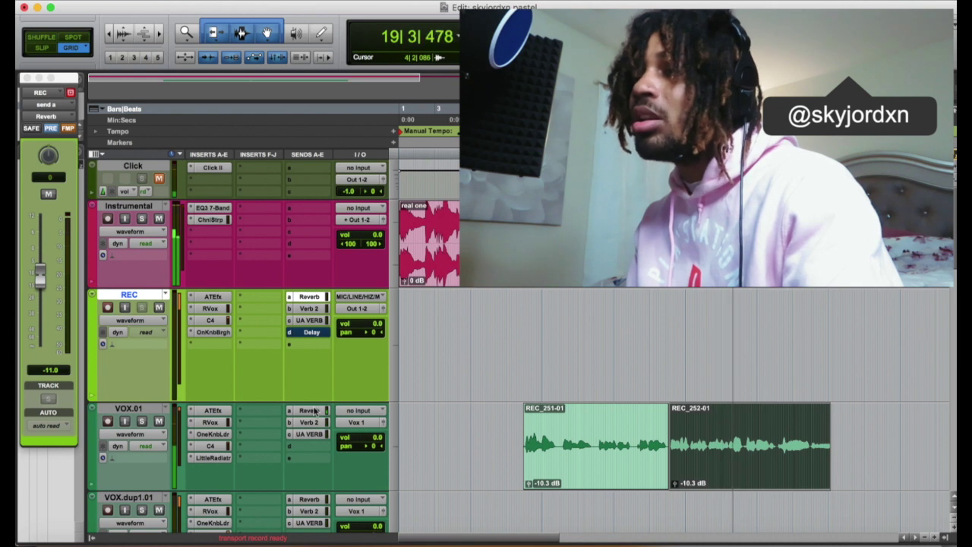
Step: Set the level of VOX.01's Reverb send to -7.8 dB
click(314, 410)
drag(42, 258, 43, 266)
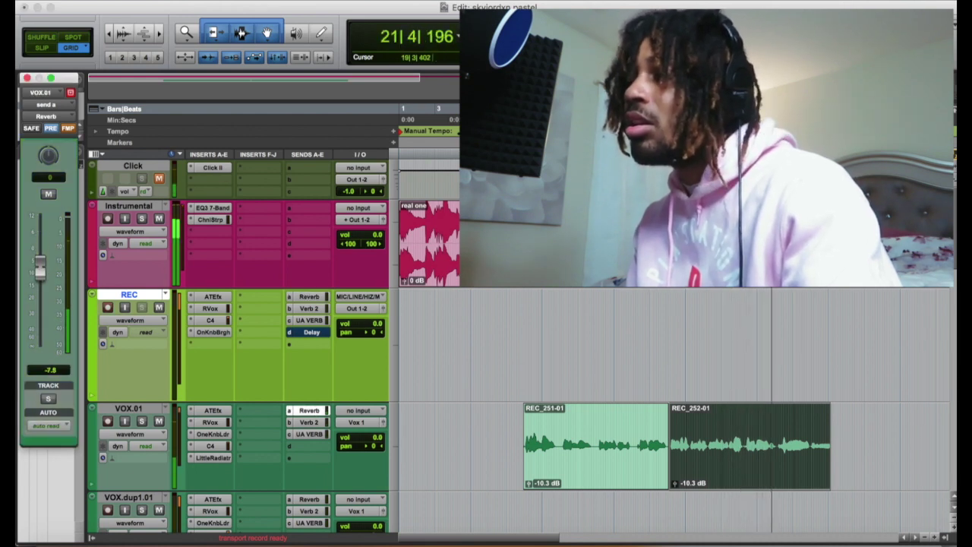
Step: Trim the end of the second VOX.01 clip after its phrase near 20|1
click(731, 414)
key(space)
key(t)
key(t)
key(space)
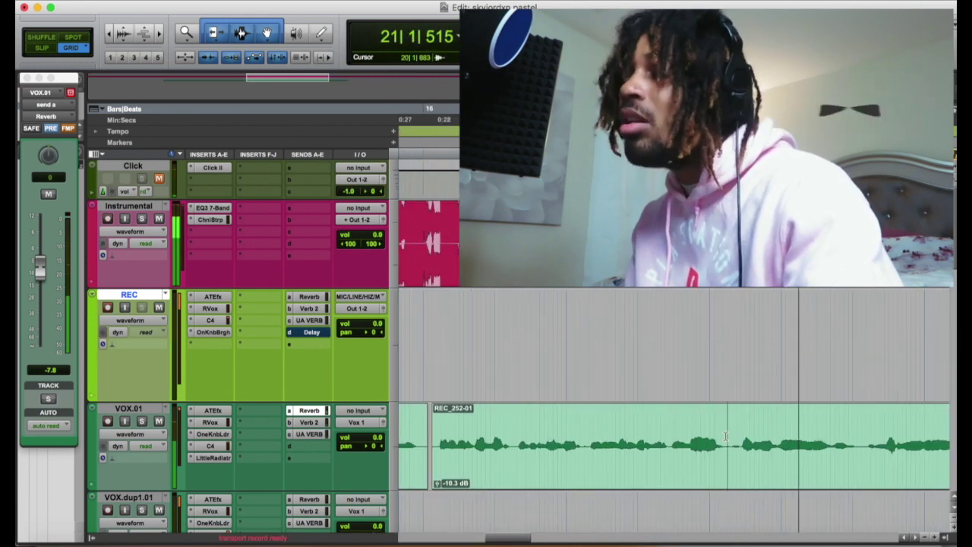
key(r)
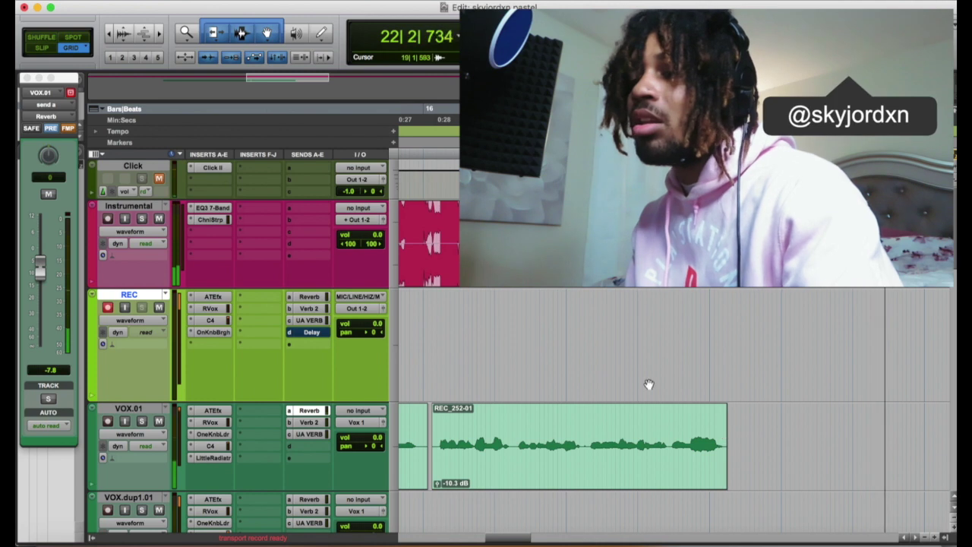
key(r)
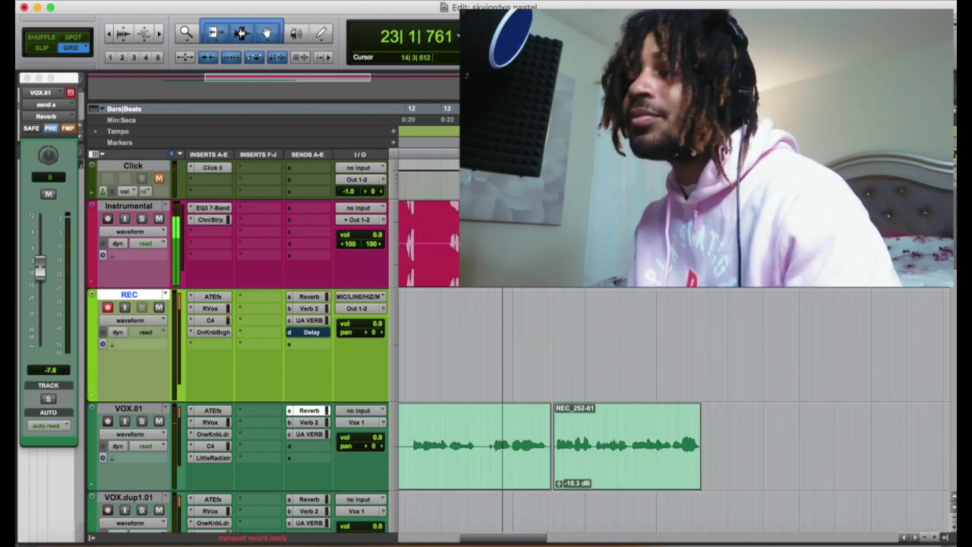
key(r)
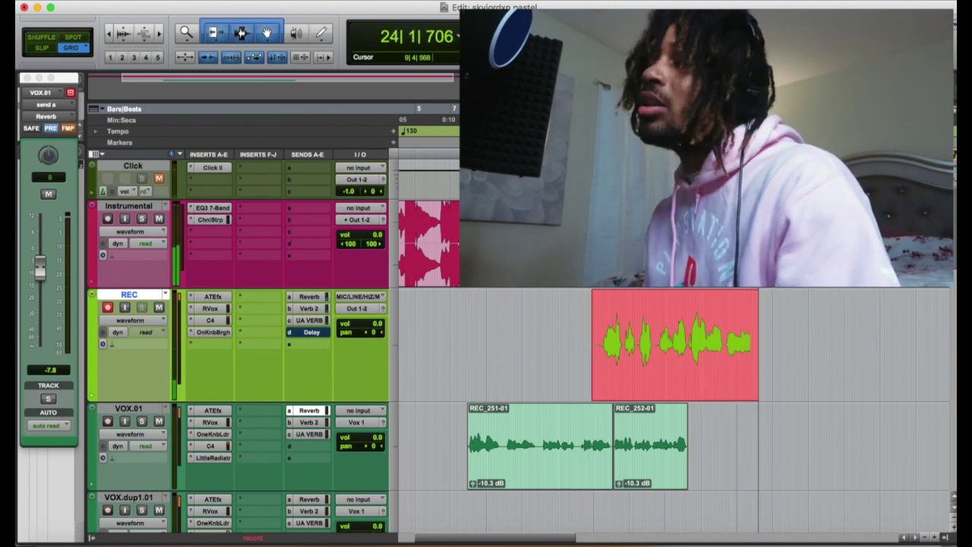
Step: Try recording the next vocal takes on REC from 14|3|720, play back the second one, and discard both
key(space)
key(super+z)
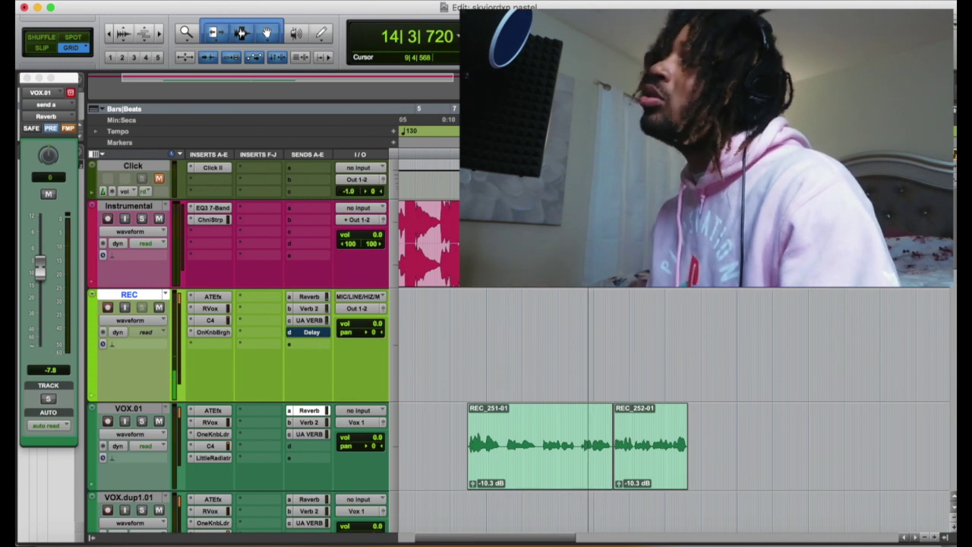
key(super+space)
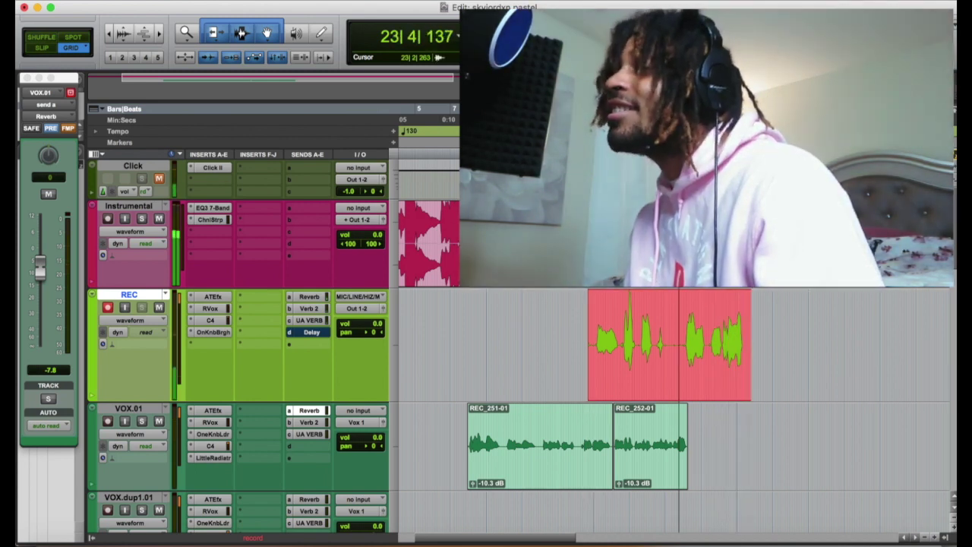
key(space)
key(space)
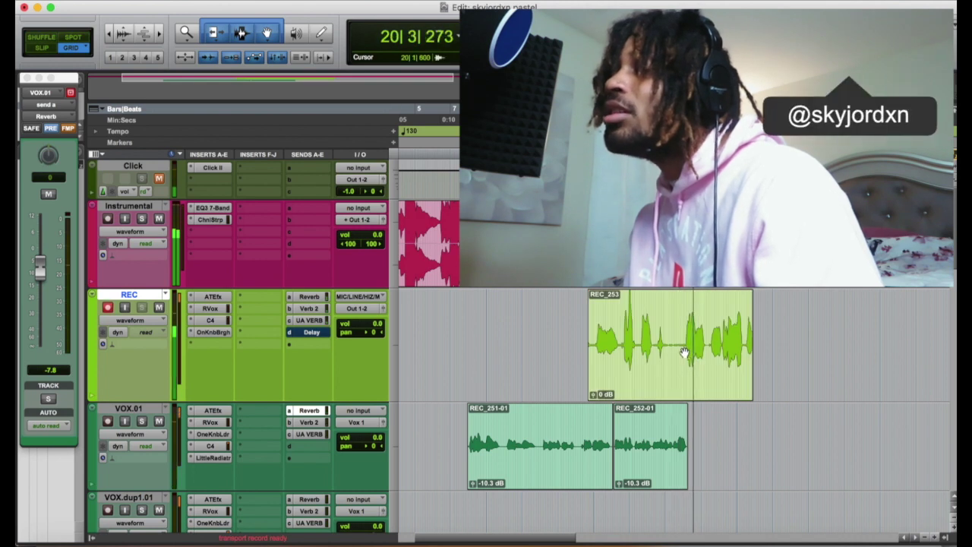
click(689, 376)
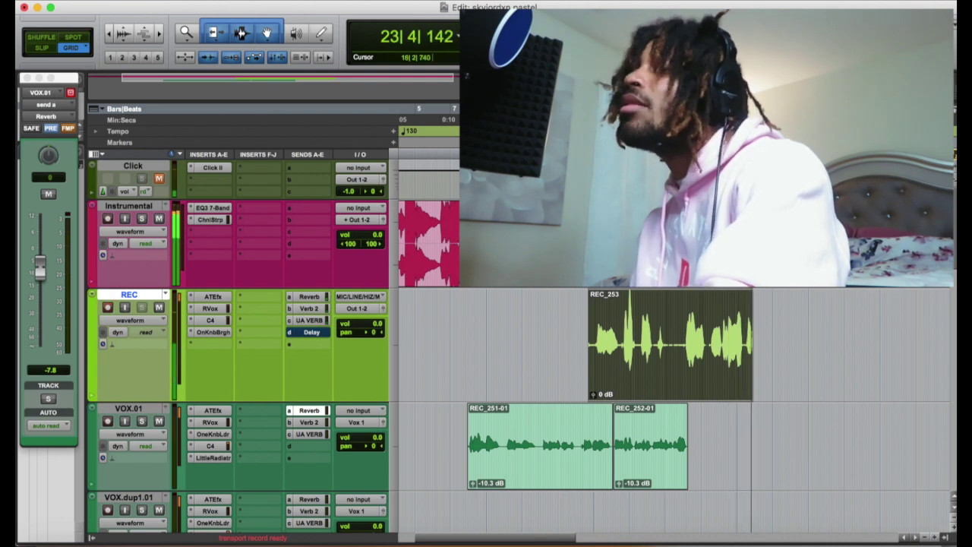
key(space)
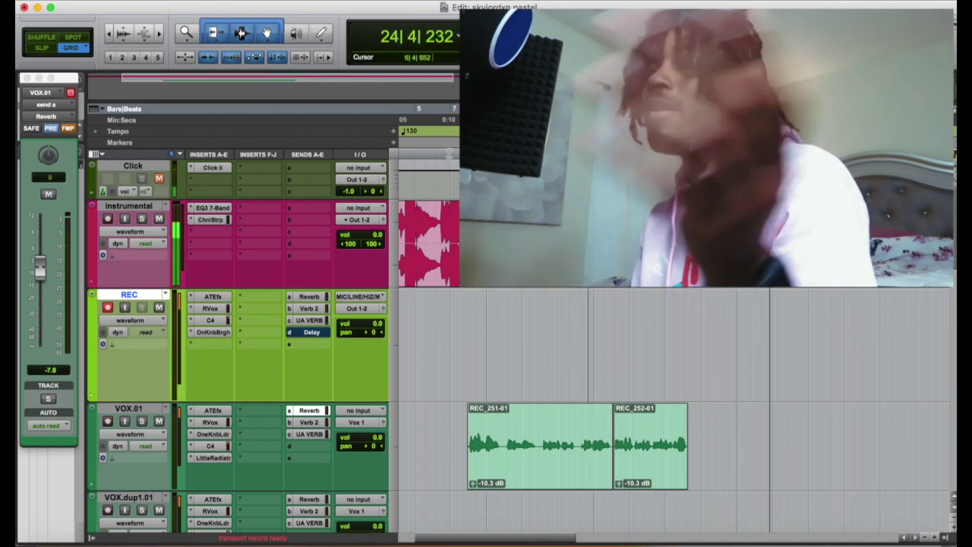
Step: Try recording a longer take on the REC track from 7|1|480 and discard it
key(space)
click(447, 154)
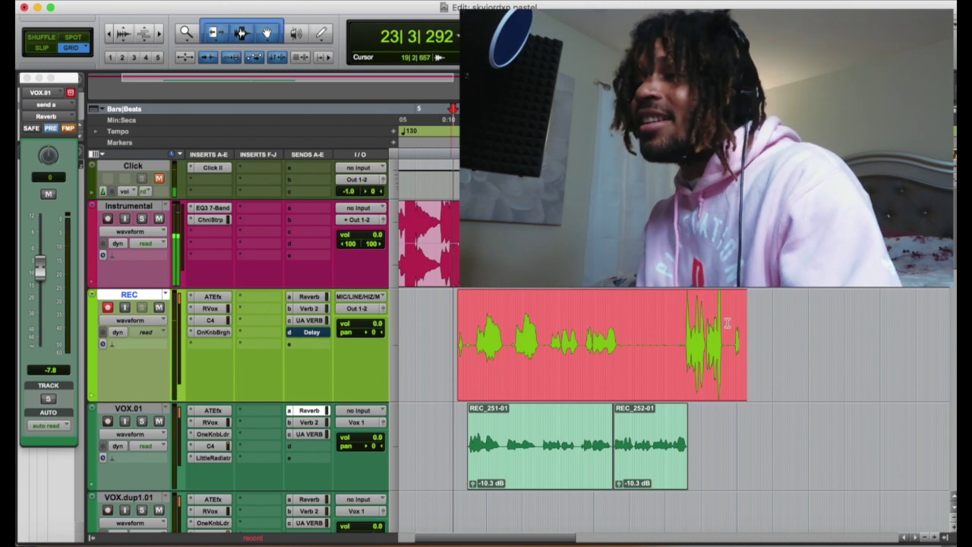
key(super+period)
Step: Record a vocal take on the REC track from near 19|1, discarding the first attempt, and play back the second
click(668, 346)
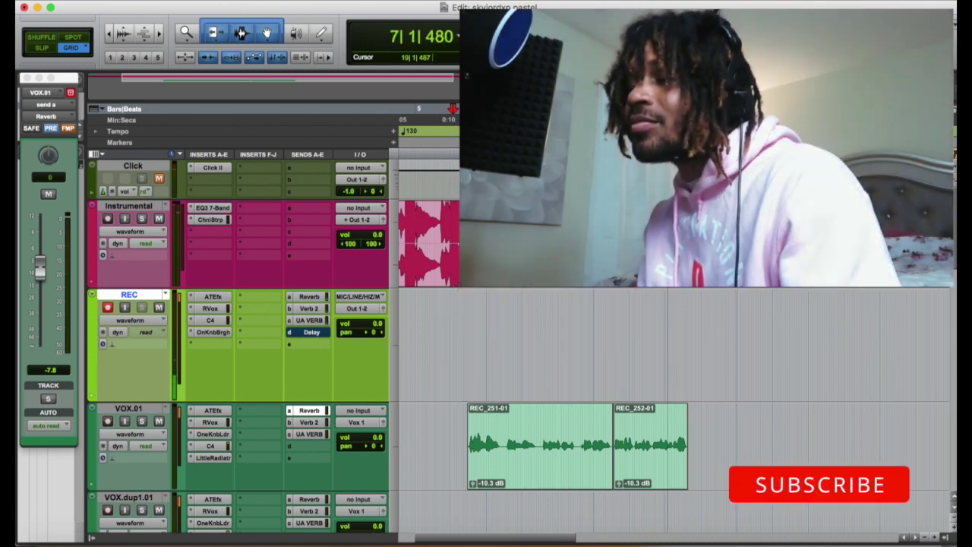
key(super+space)
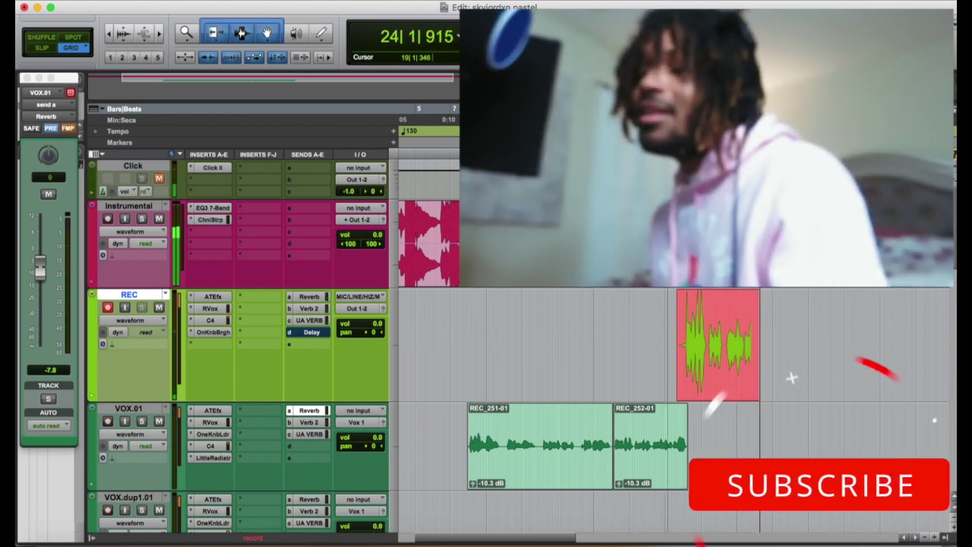
key(space)
key(super+z)
key(super+space)
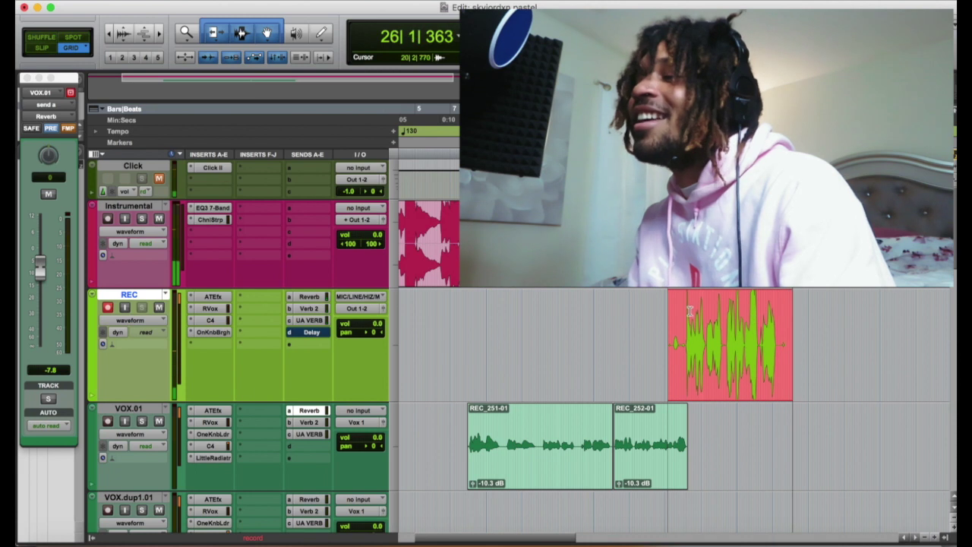
key(space)
key(space)
Step: Trim the start of the new REC take to just before its first loud phrase
key(t)
key(t)
key(t)
key(t)
key(t)
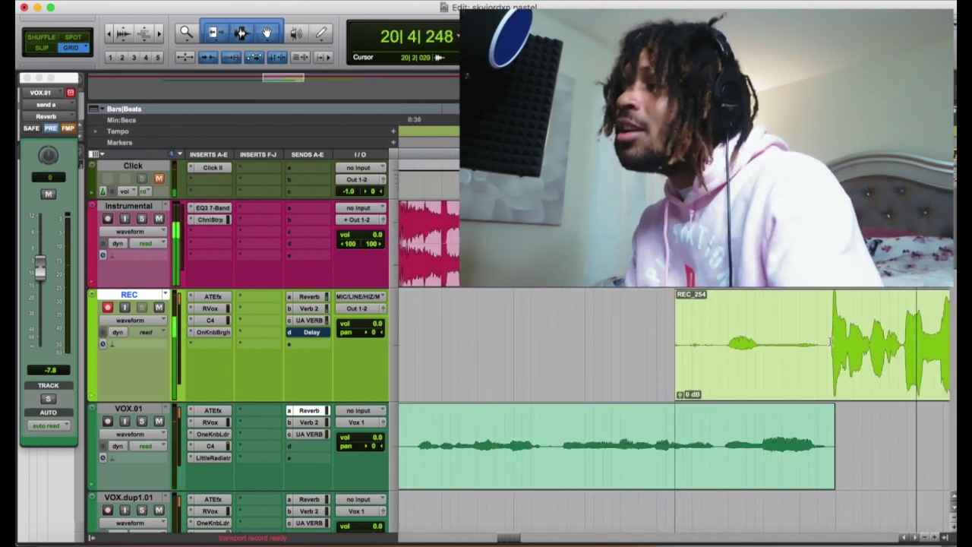
key(a)
Step: Trim the end of the last VOX.01 clip to the point where the new REC take begins
key(t)
key(t)
key(t)
key(t)
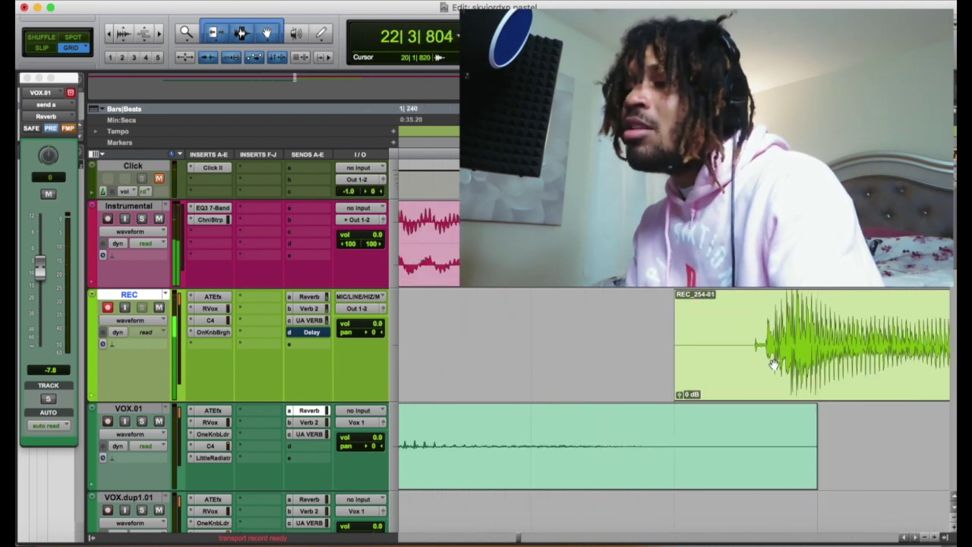
click(674, 421)
key(s)
Step: Move the new take from REC to VOX.01 and set its clip gain to -10.3 dB
drag(740, 400, 743, 427)
key(r)
key(r)
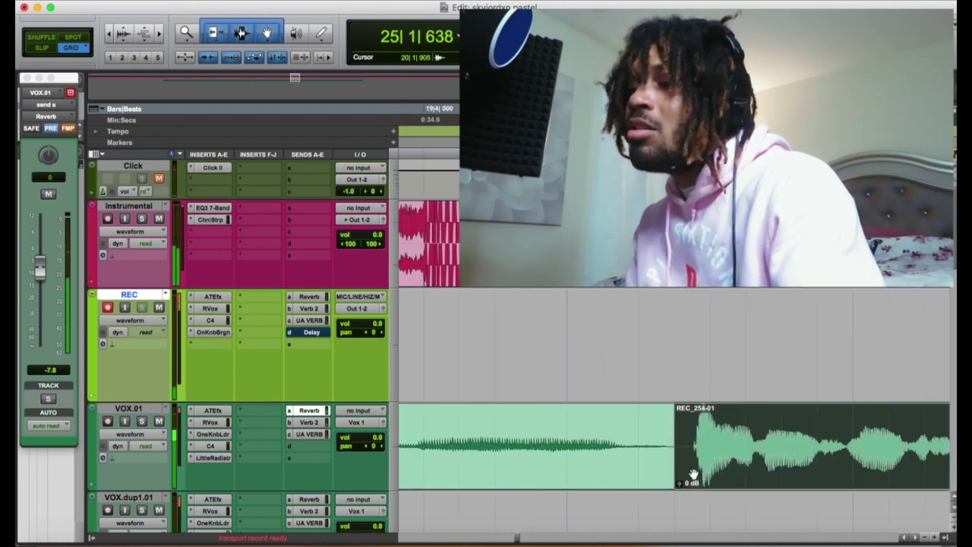
drag(680, 483, 680, 490)
key(r)
key(r)
key(r)
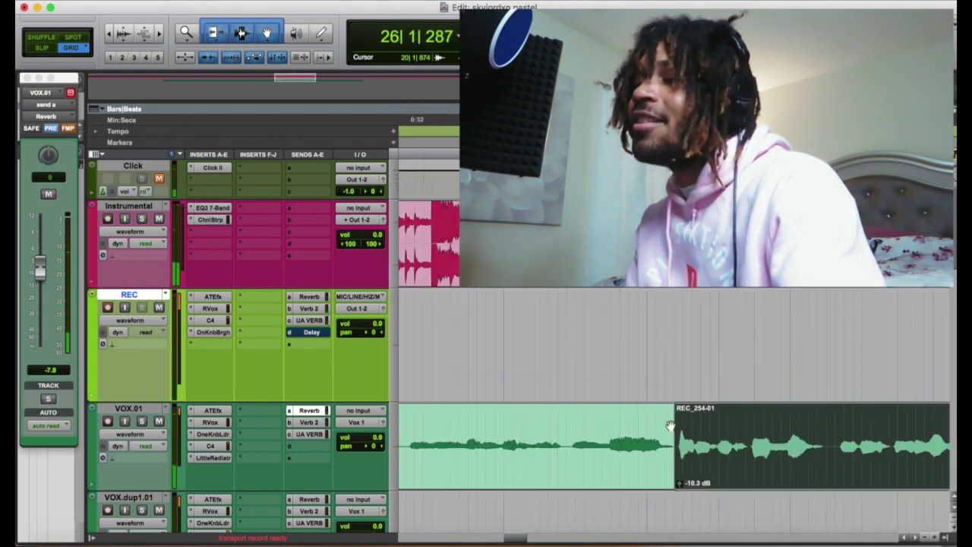
Step: Play back the assembled VOX.01 vocals and lower the last clip's gain to -14.1 dB
click(576, 434)
key(space)
key(space)
key(r)
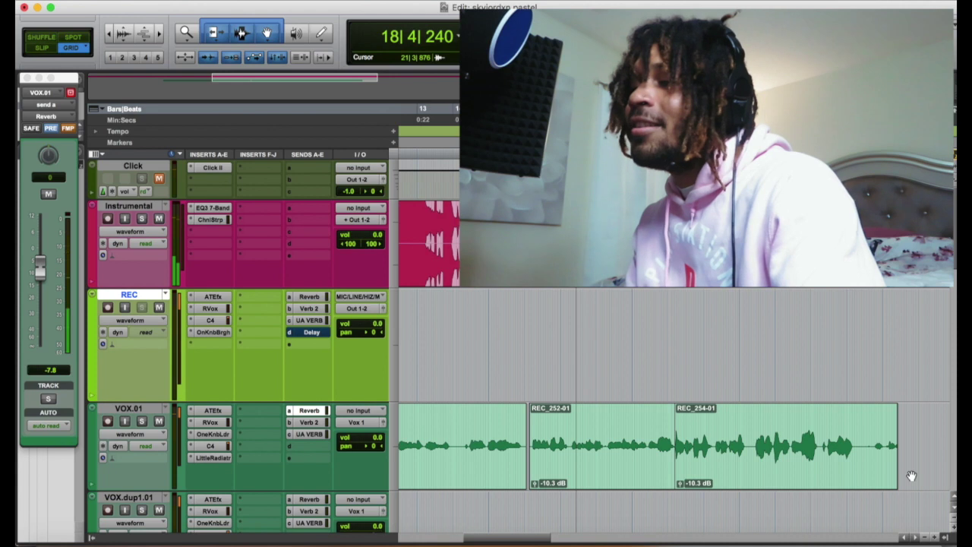
click(853, 441)
key(r)
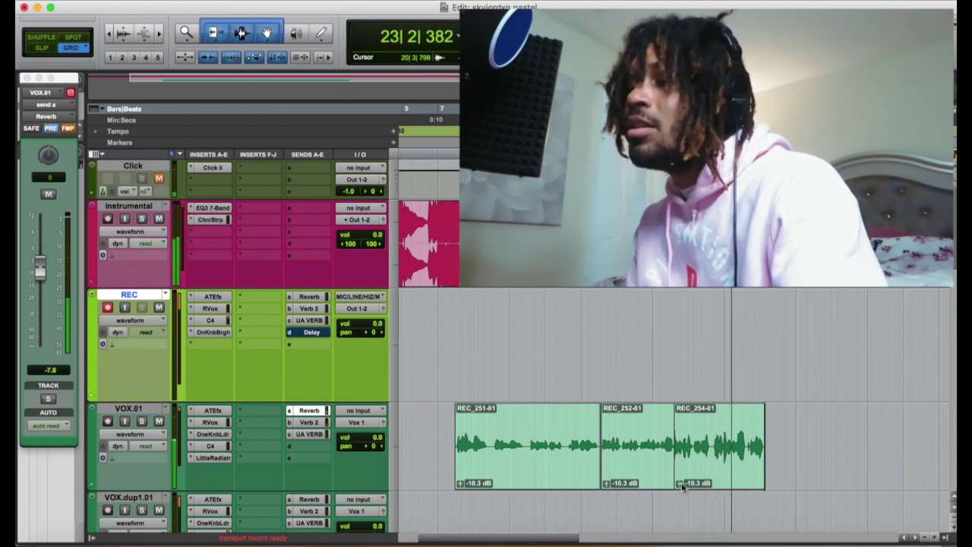
drag(679, 483, 681, 498)
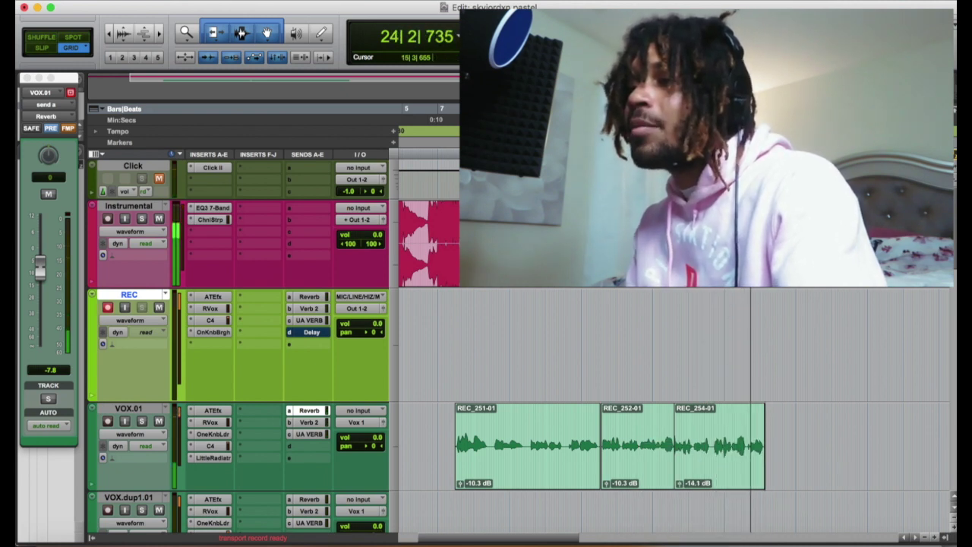
Step: Play back the VOX.01 clips to check the level and joins around the middle clip
key(t)
key(t)
key(space)
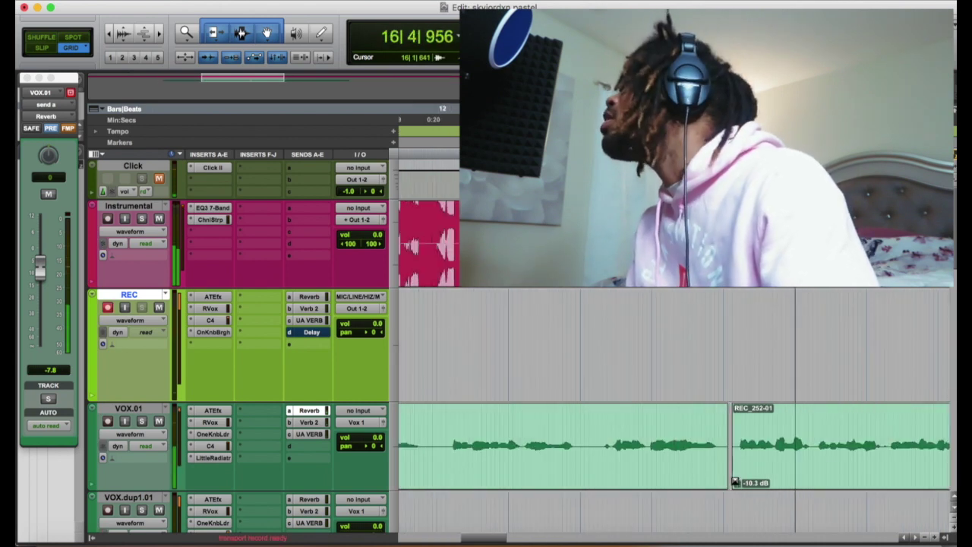
key(r)
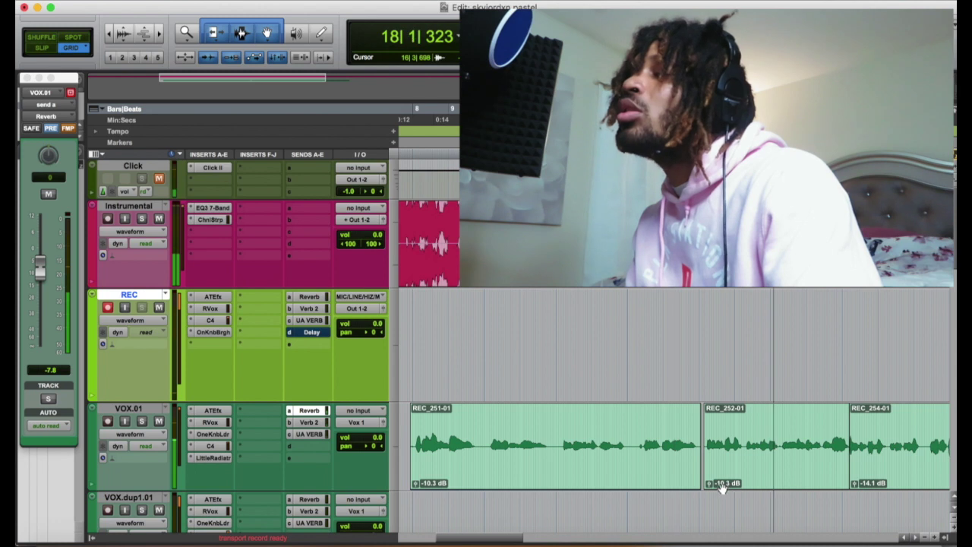
click(778, 481)
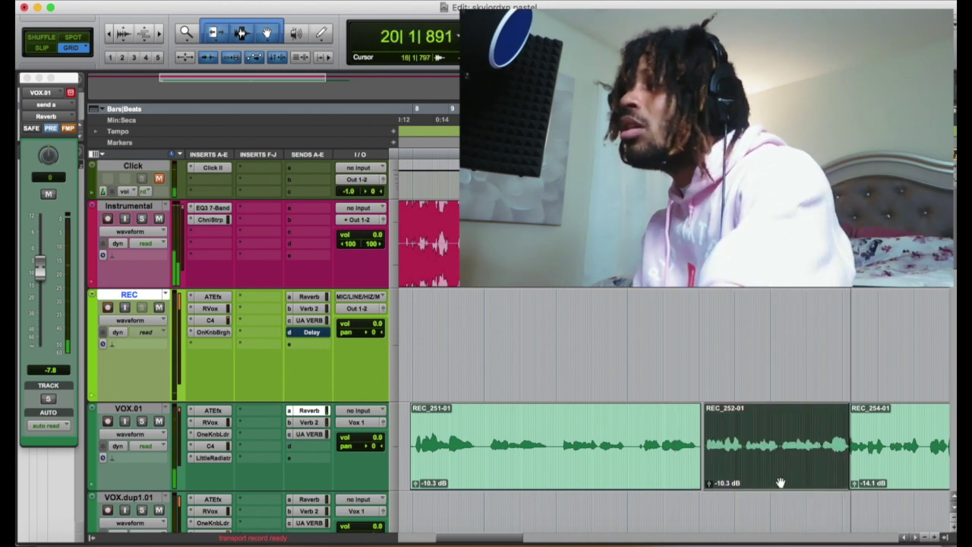
key(r)
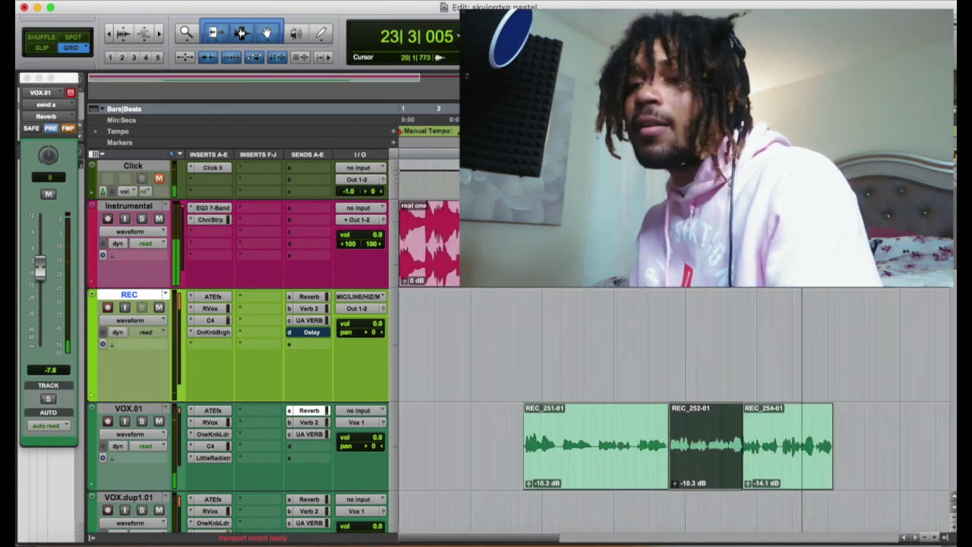
Step: Rename the VOX.01 track as MAIN
double_click(129, 408)
text(MAIN)
key(Return)
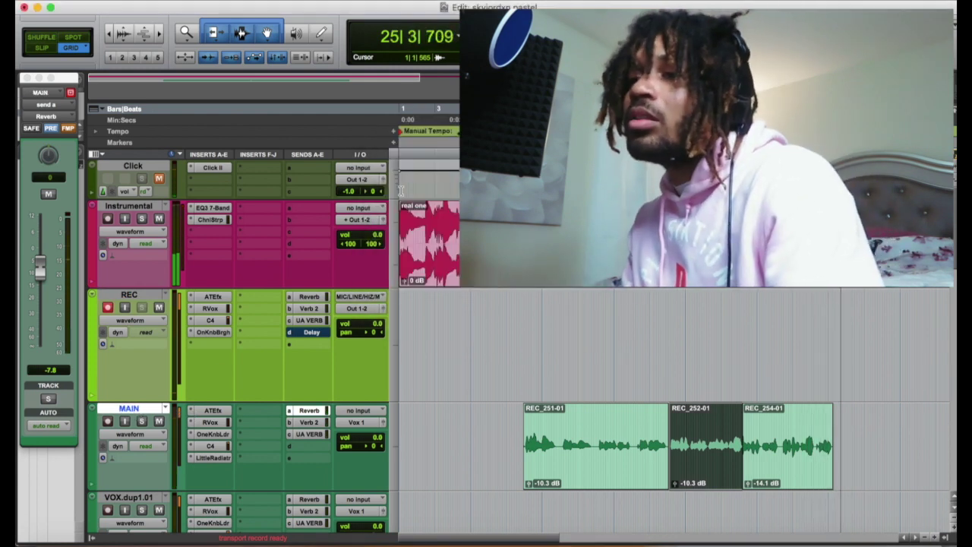
Step: Record a second vocal layer on REC alongside the whole MAIN vocal and move the take to VOX.dup1.01
key(space)
key(space)
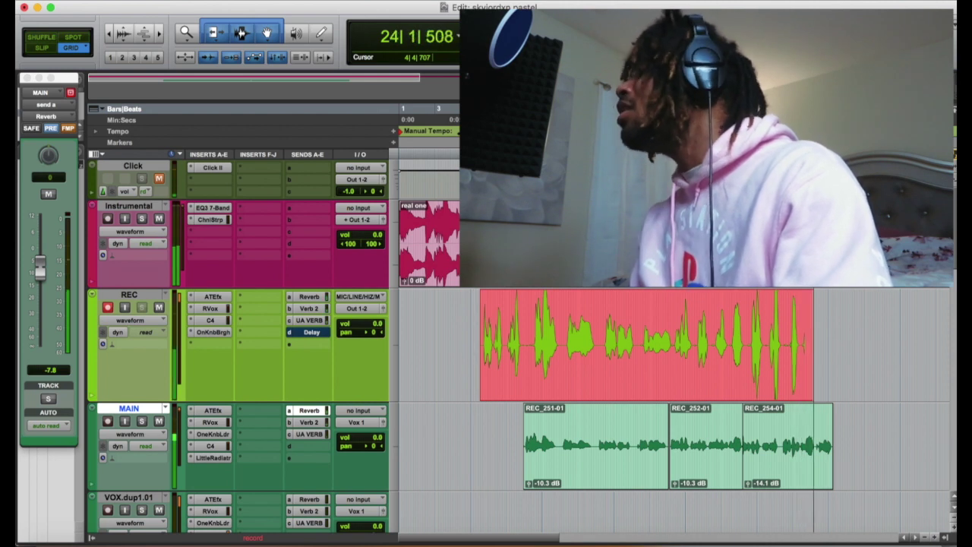
scroll(740, 432, down, 3)
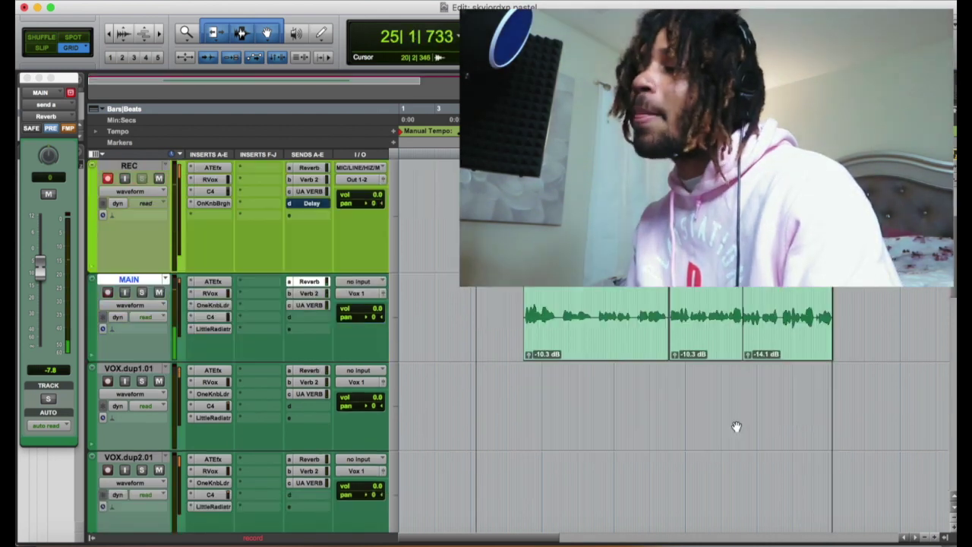
drag(705, 228, 705, 373)
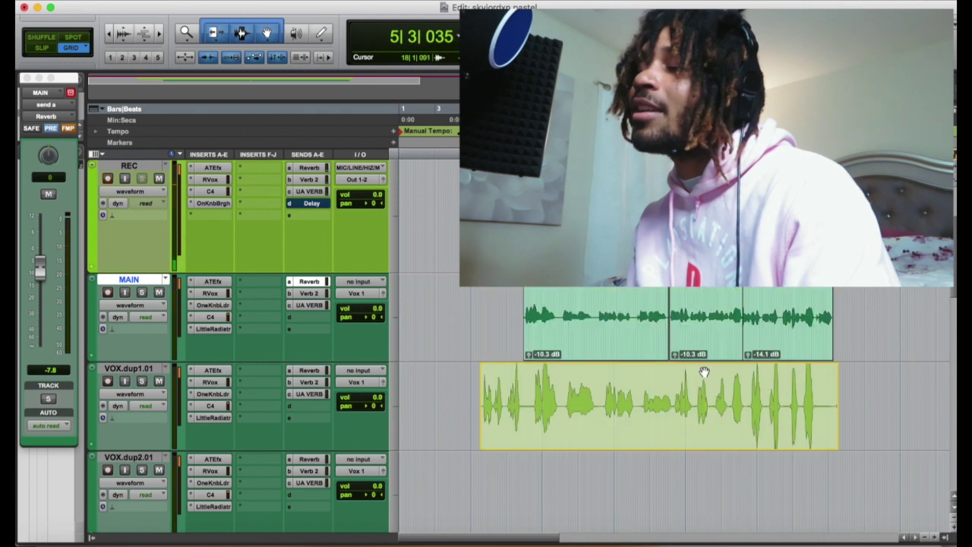
Step: Trim the start of the VOX.dup1.01 take to its first louder sound and set its clip gain to -17.9 dB
click(532, 398)
key(a)
drag(536, 448, 536, 455)
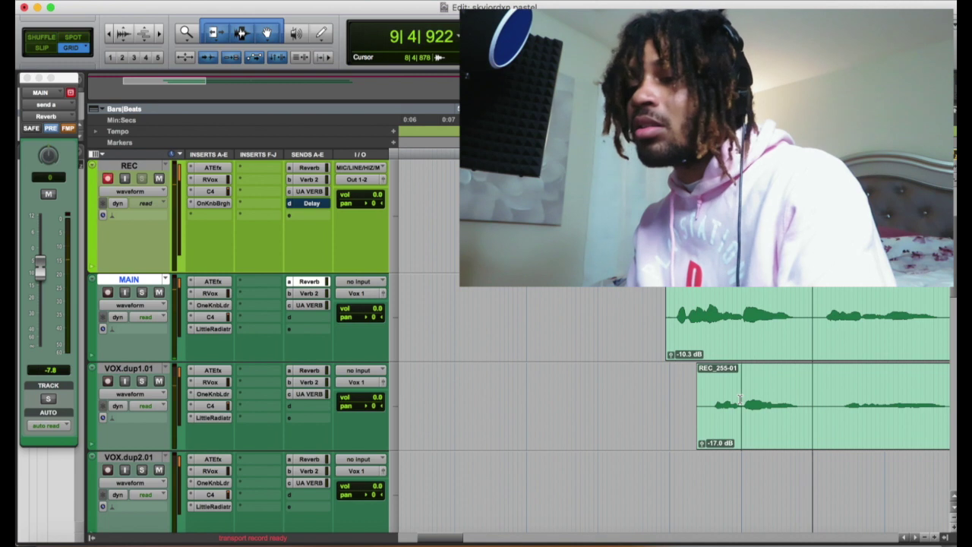
drag(745, 405, 745, 406)
key(r)
mouse_move(690, 444)
mouse_down()
mouse_move(690, 461)
mouse_move(687, 444)
mouse_up()
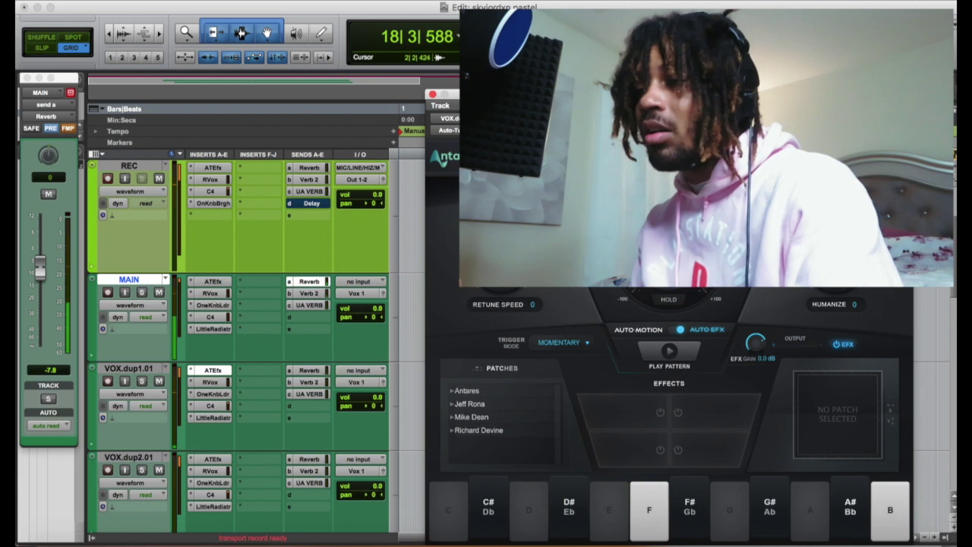
Step: Compare the ATEfx plug-in settings on VOX.dup1.01 with those on MAIN
click(432, 94)
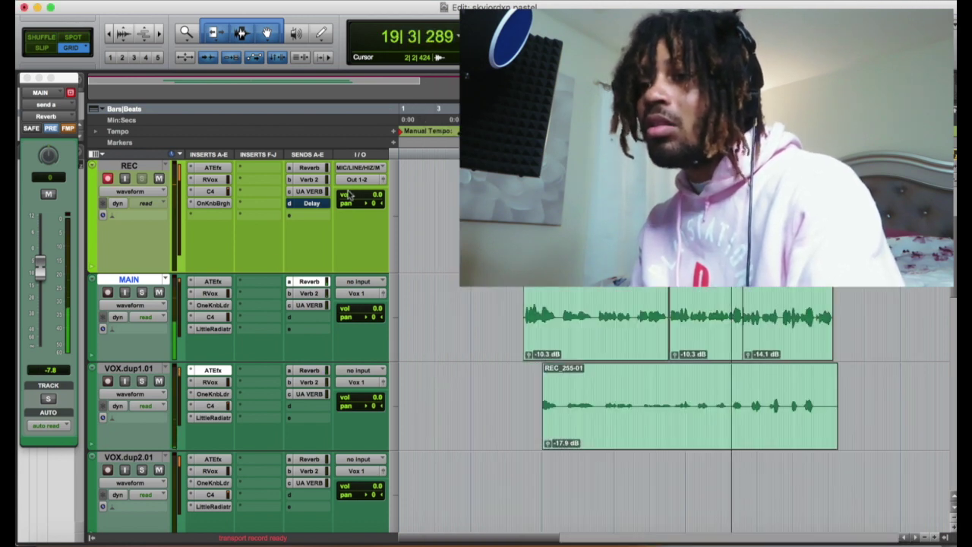
click(215, 283)
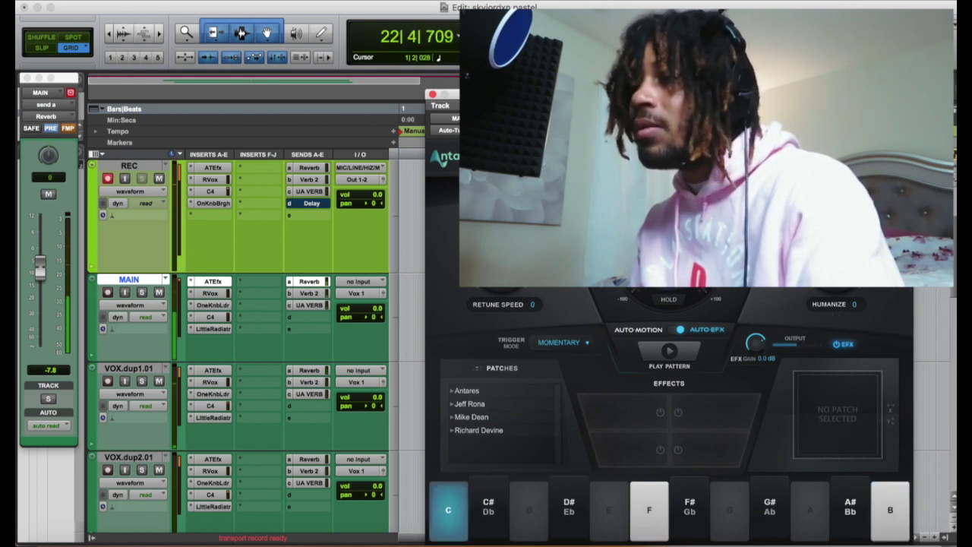
click(433, 95)
Step: Play back the MAIN and VOX.dup1.01 vocals together to check their balance
scroll(731, 331, down, 5)
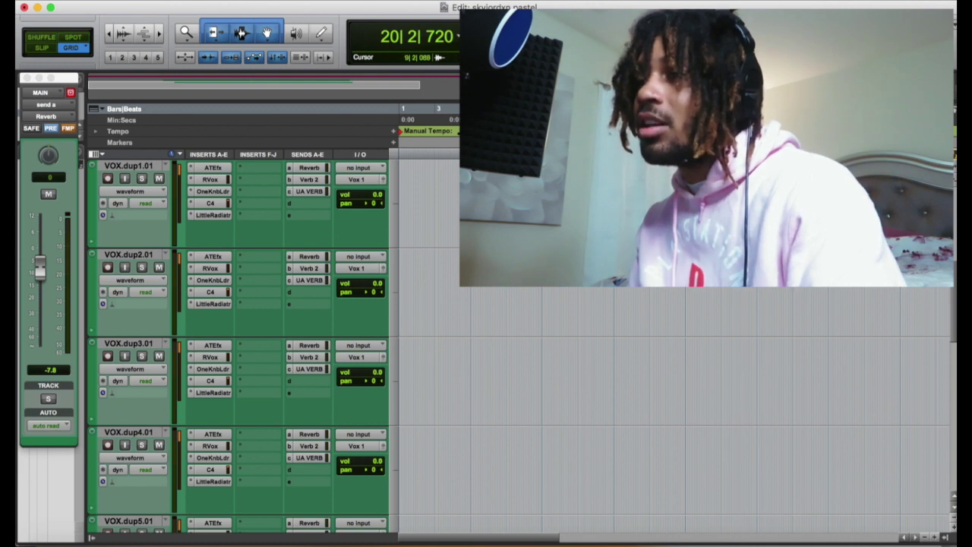
key(space)
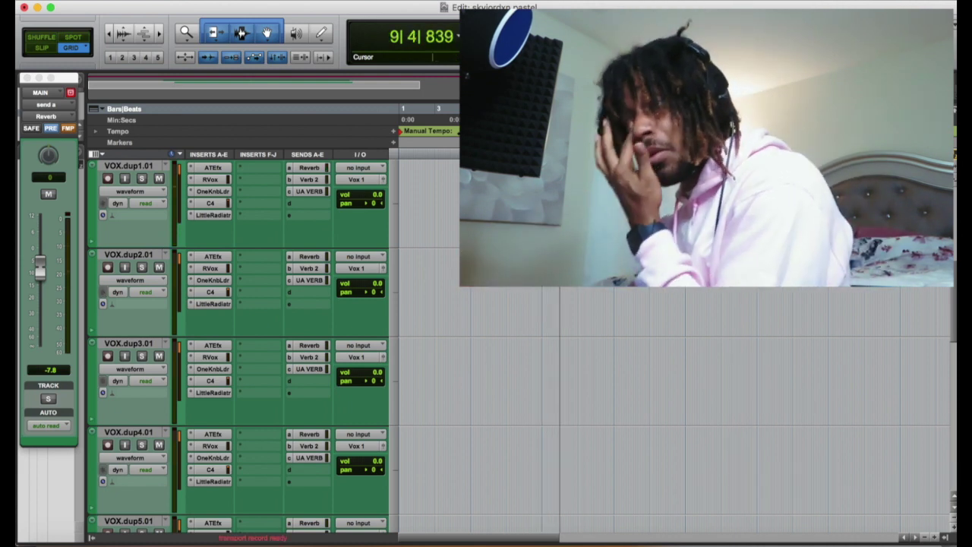
key(r)
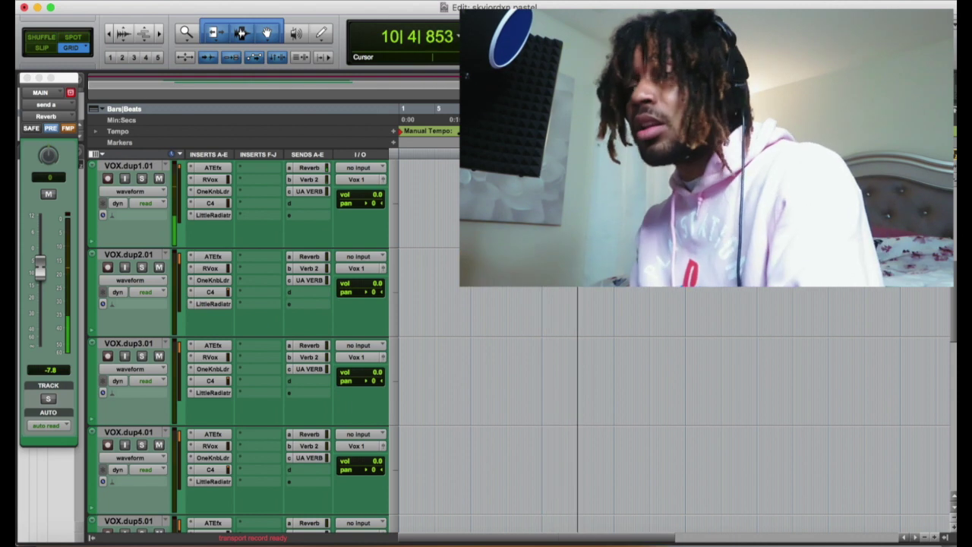
scroll(644, 323, up, 5)
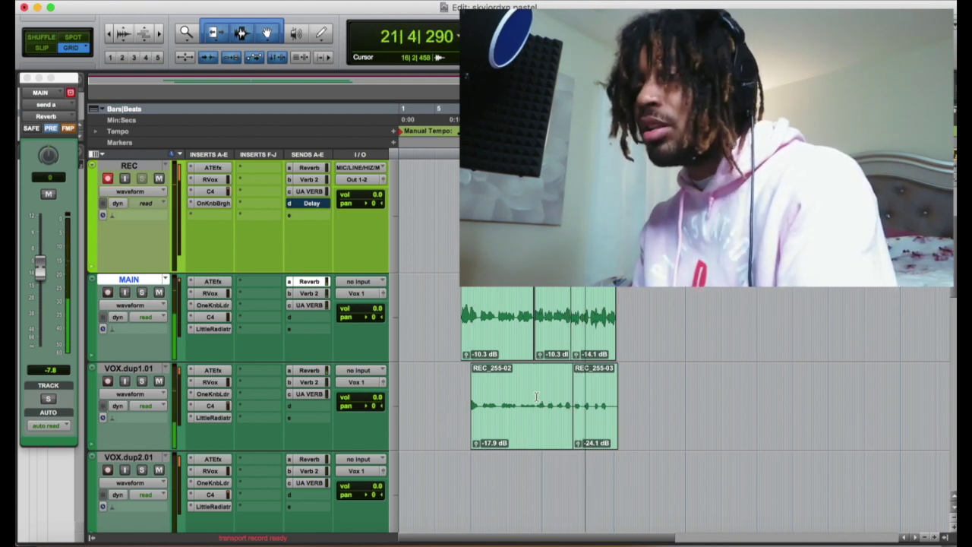
Step: Split the VOX.dup1.01 clip near the start of MAIN's second clip and set the middle piece's gain to -27.0 dB
key(t)
key(t)
click(684, 398)
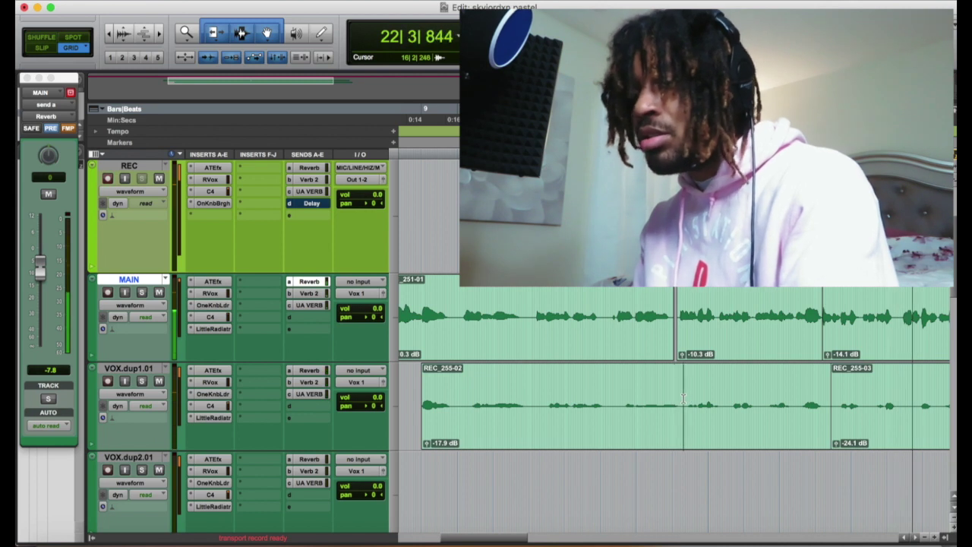
key(b)
drag(689, 443, 687, 452)
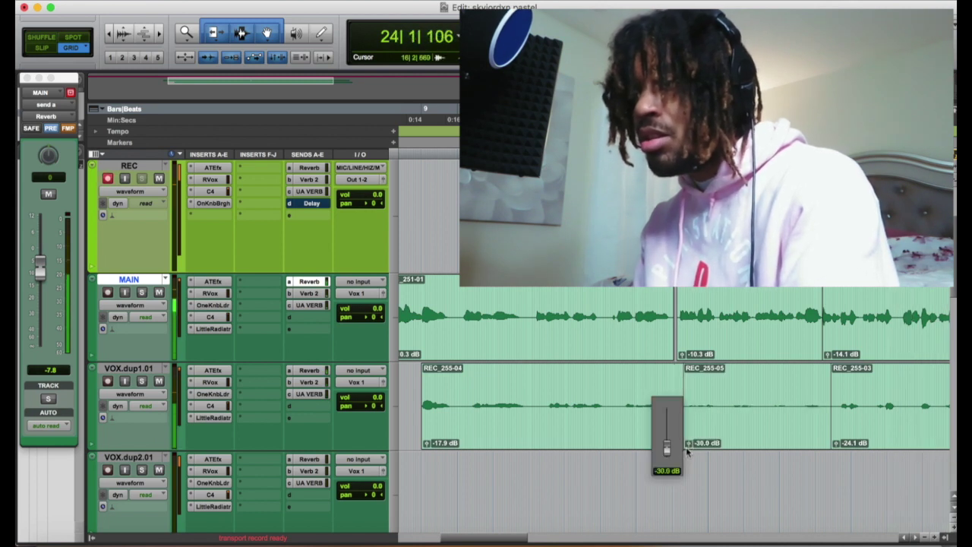
key(r)
key(r)
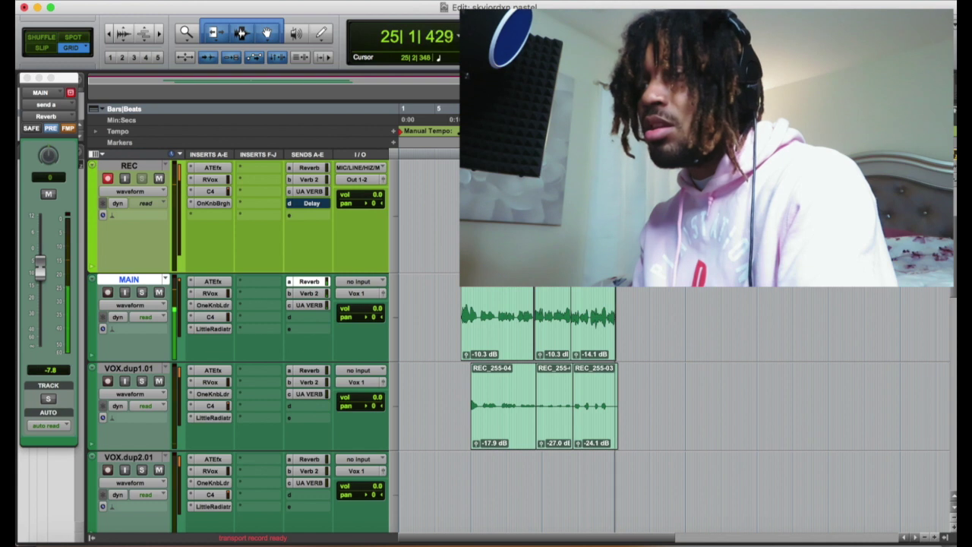
Step: Play back the layered vocals from about 7|2 through the end of the clips
click(455, 160)
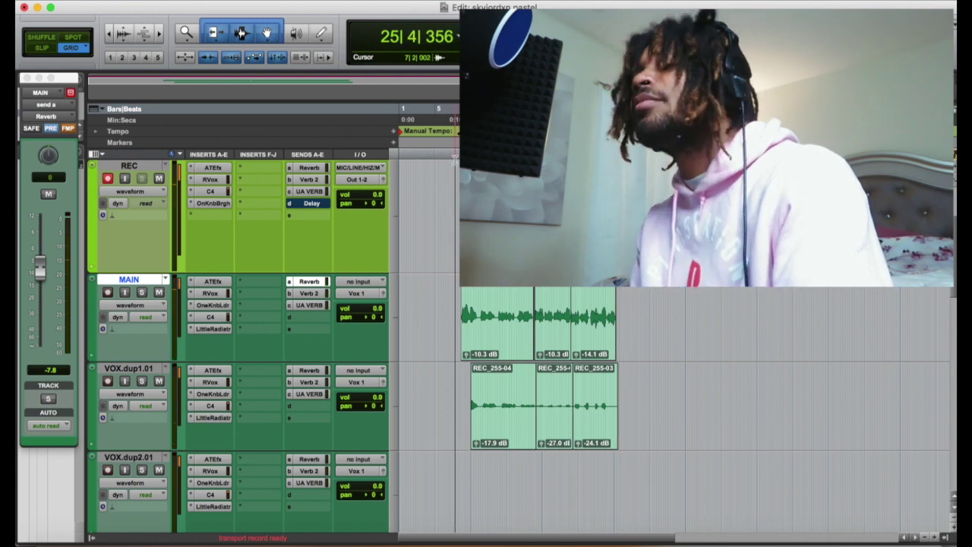
key(space)
key(space)
key(t)
key(t)
key(t)
key(t)
key(t)
key(r)
key(r)
key(r)
key(r)
key(r)
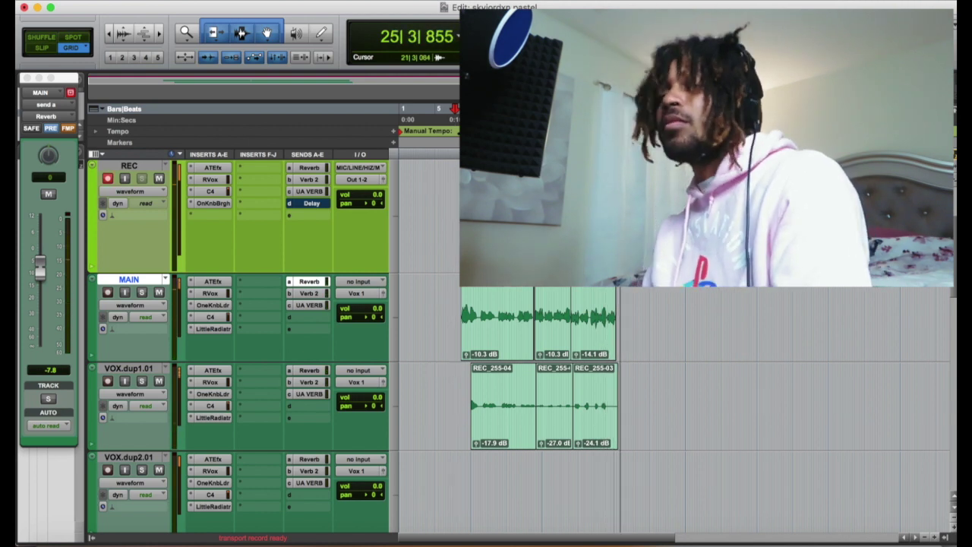
Step: Try to record the next vocal line on the REC track, discarding the attempts
key(super+space)
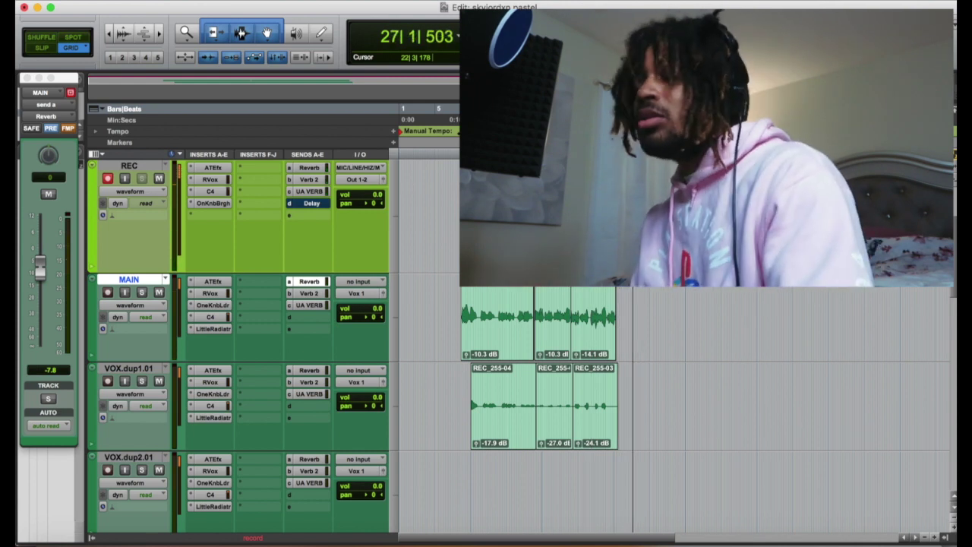
key(space)
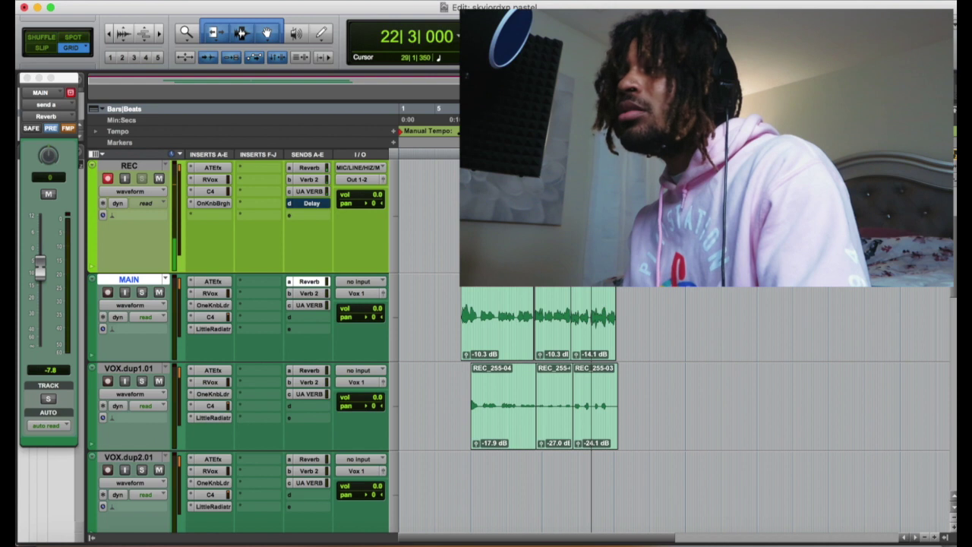
key(super+space)
key(t)
key(t)
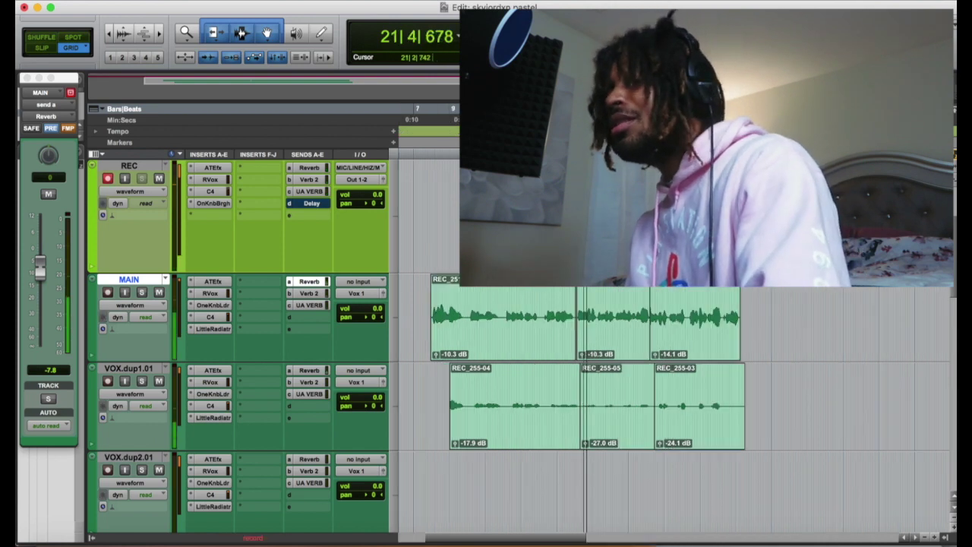
scroll(585, 227, right, 3)
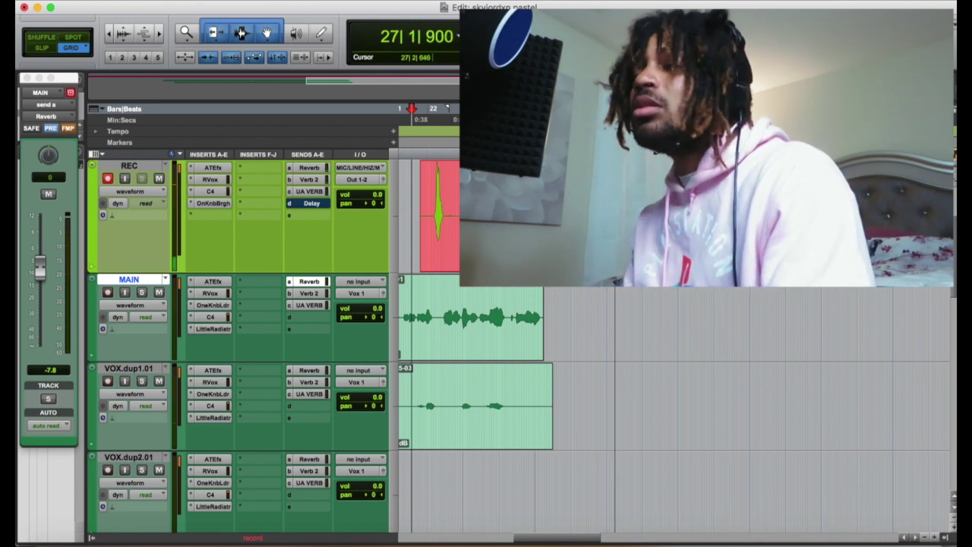
key(super+period)
Step: Trim the end of the last MAIN clip to just past 24|1|480, cutting off its final phrase
click(504, 307)
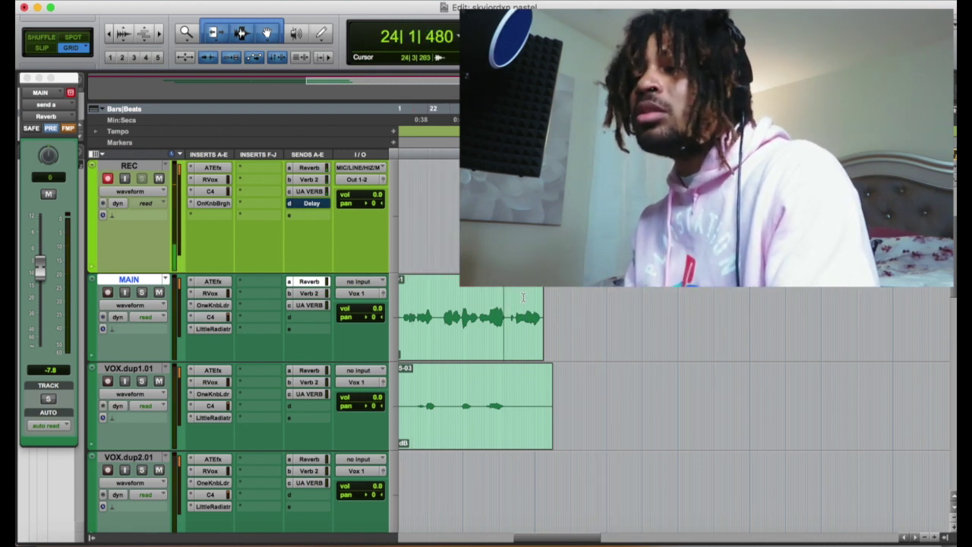
key(a)
key(super+z)
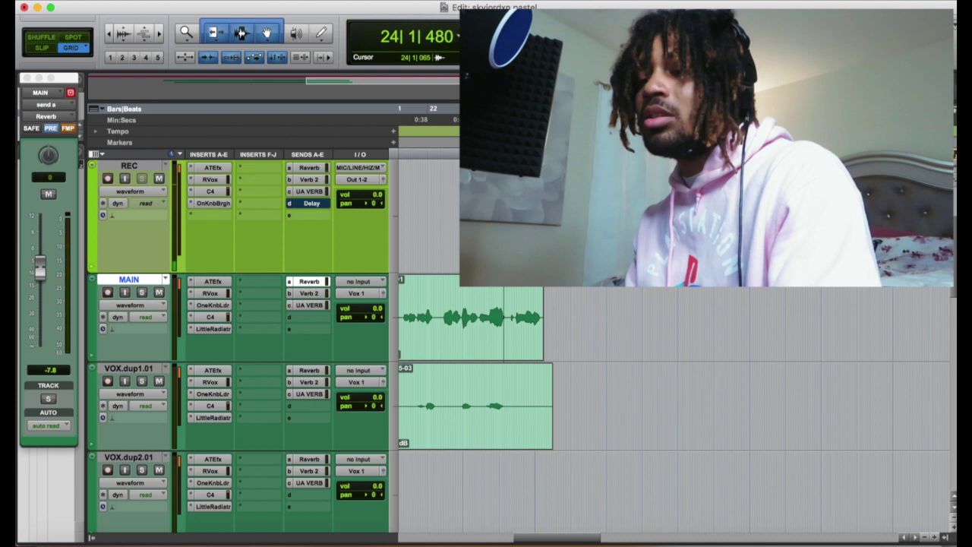
key(s)
key(t)
key(t)
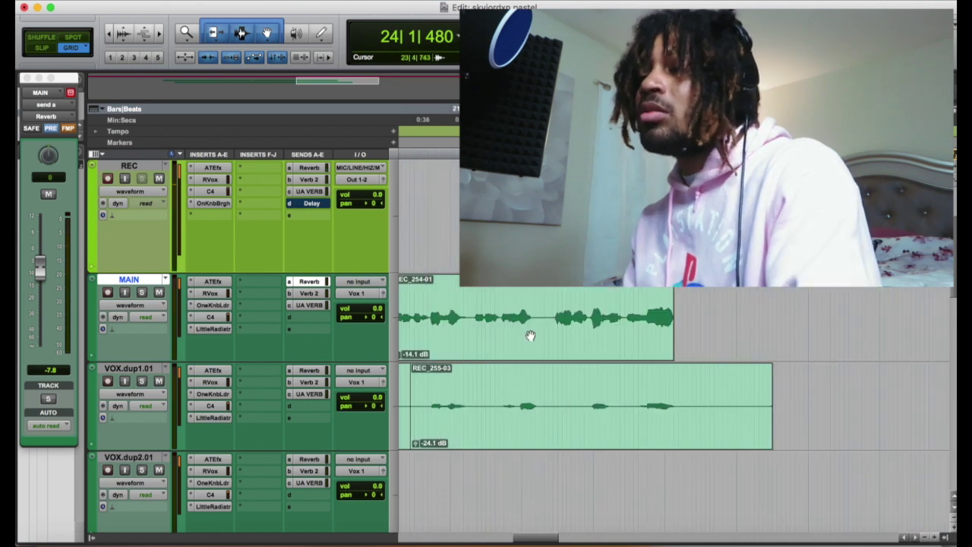
drag(670, 326, 692, 336)
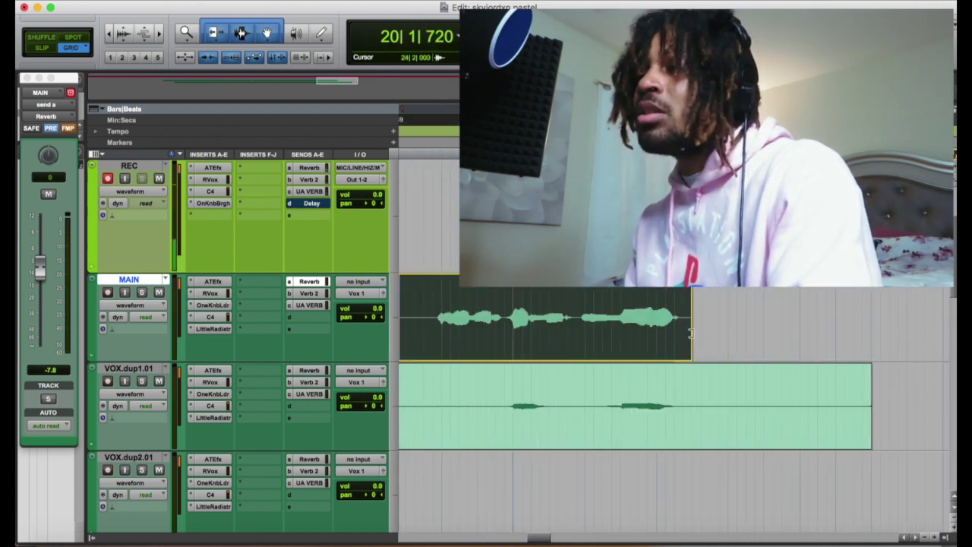
Step: Record the next vocal line on the REC track, restarting the take from about 23|1|720
click(538, 117)
key(super+space)
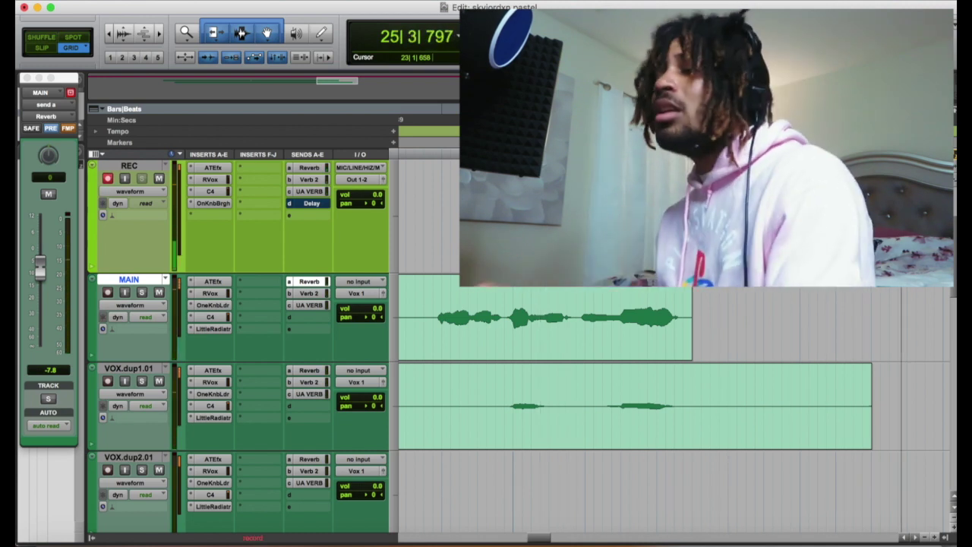
key(space)
key(space)
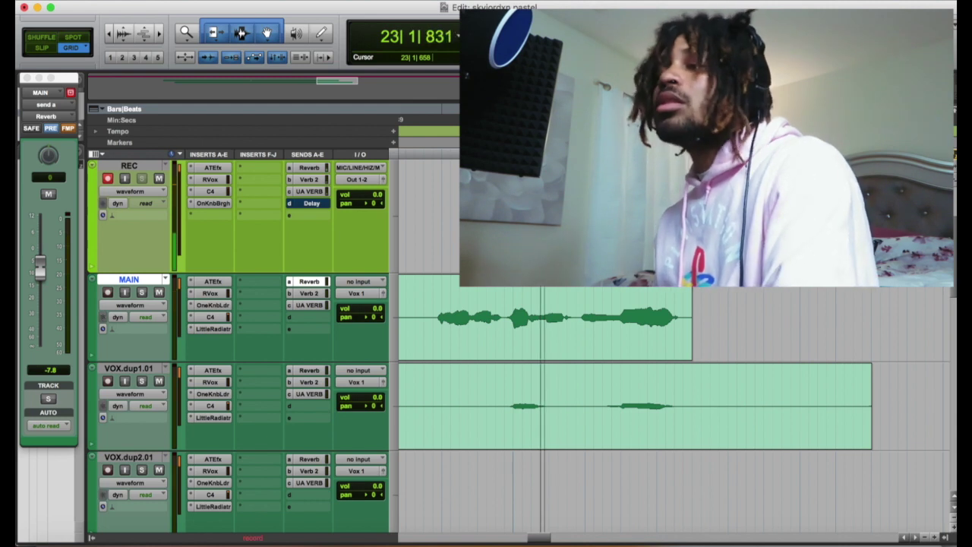
key(r)
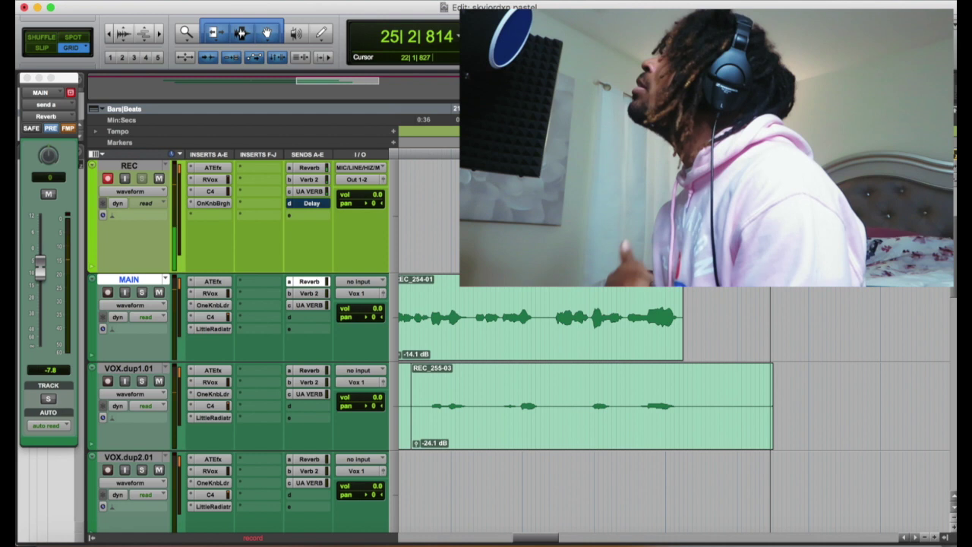
key(space)
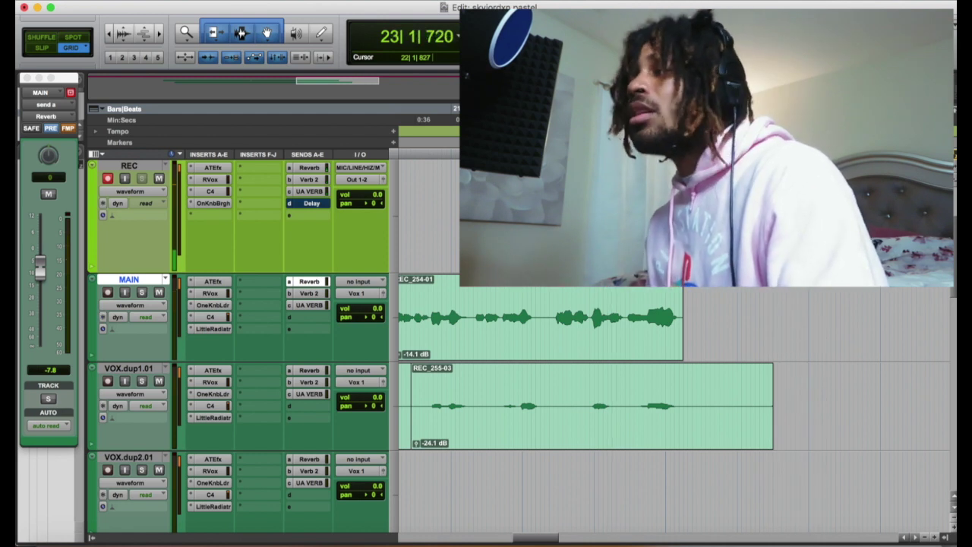
key(super+space)
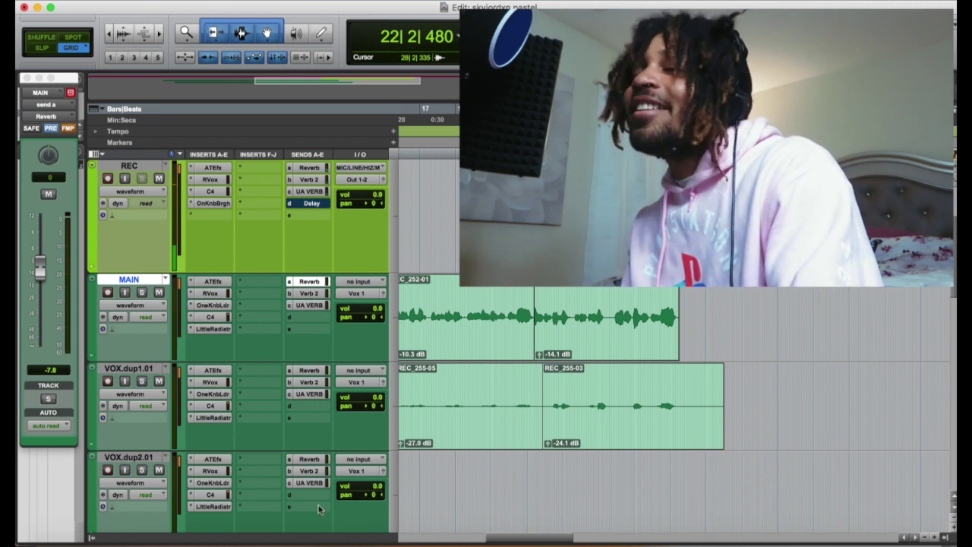
Step: Reorder VOX.dup2.01 above MAIN, then move the new REC take onto it and set the clip gain to -13.2 dB
drag(132, 461, 131, 282)
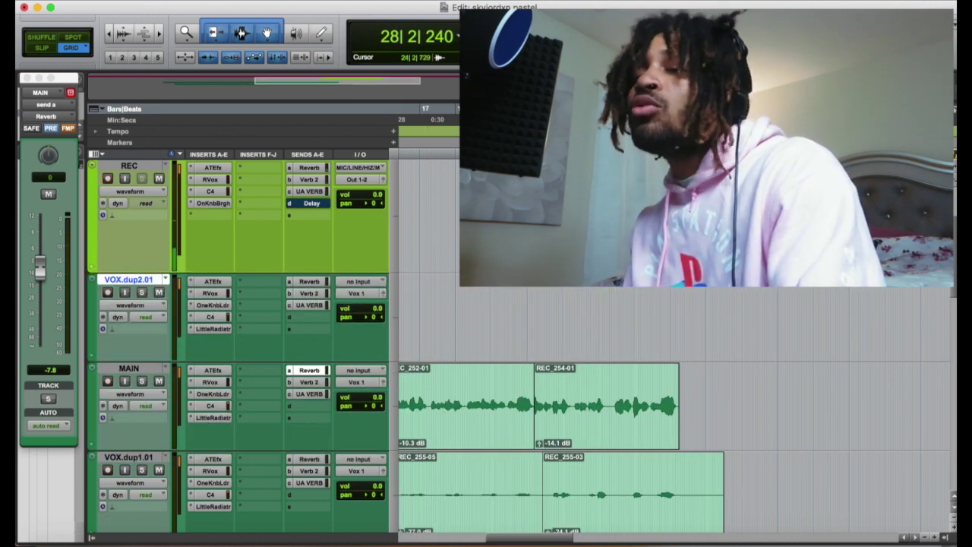
drag(742, 228, 738, 315)
drag(692, 355, 694, 364)
Step: Move the VOX.dup3.01 track up so it sits directly between VOX.dup2.01 and MAIN
scroll(471, 448, down, 5)
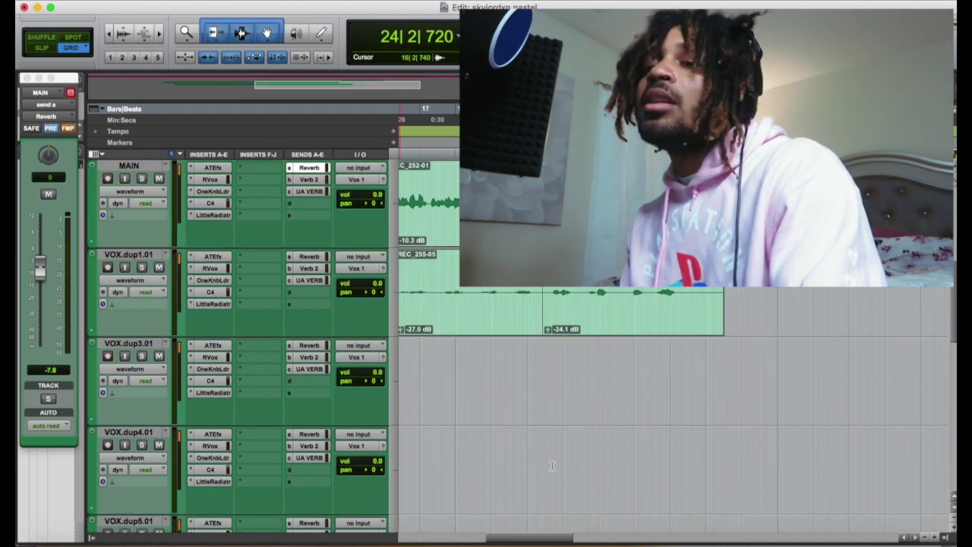
drag(151, 351, 301, 226)
scroll(730, 327, up, 5)
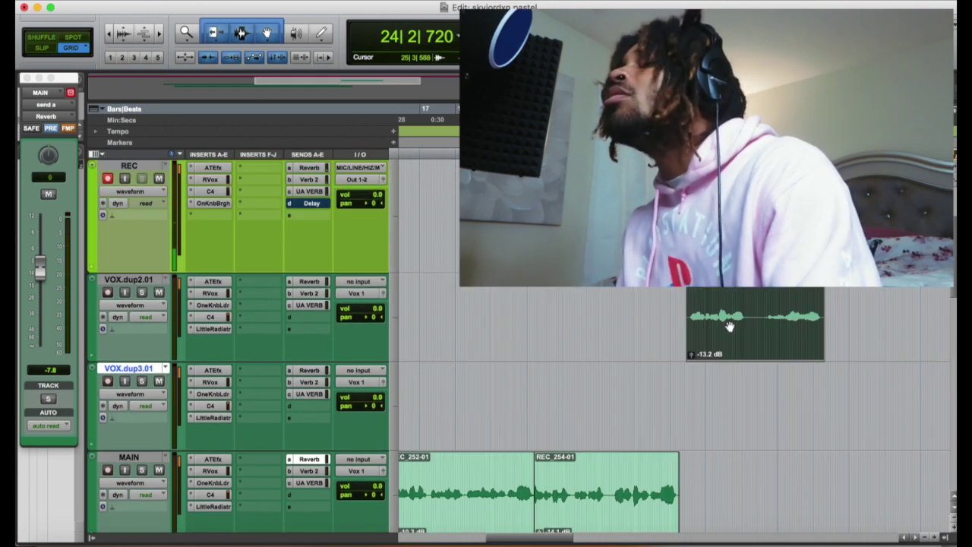
Step: Record the following vocal line on the REC track, starting over from around 24|1|240 until a take is usable
click(673, 228)
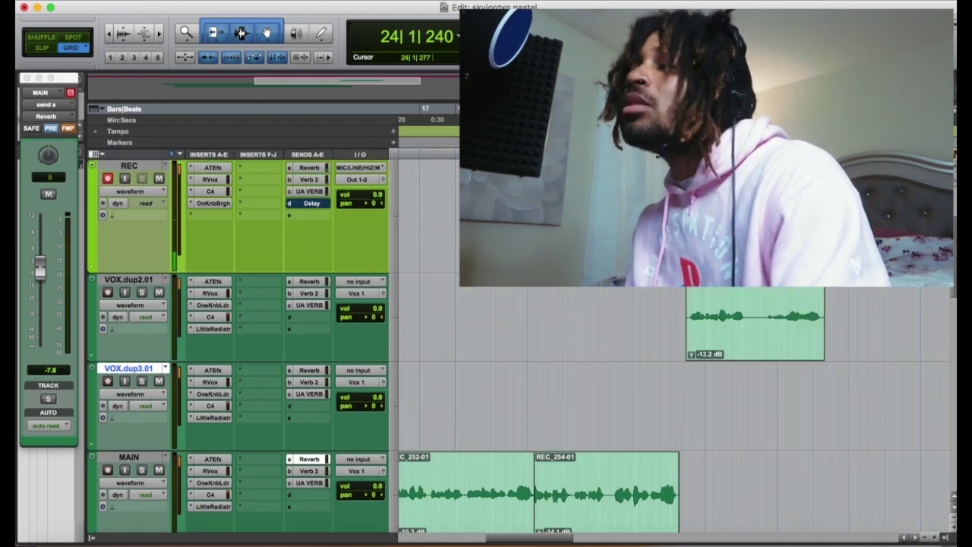
key(super+space)
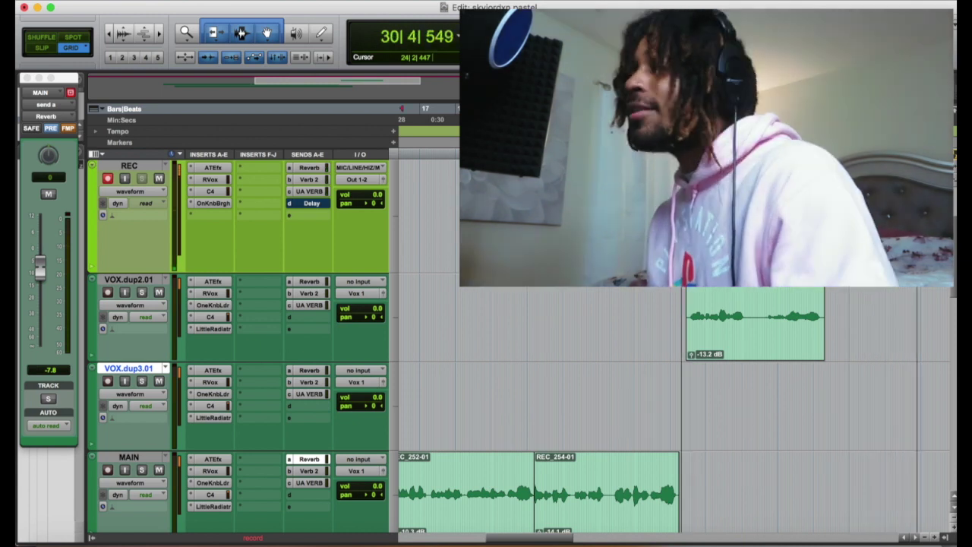
key(space)
key(space)
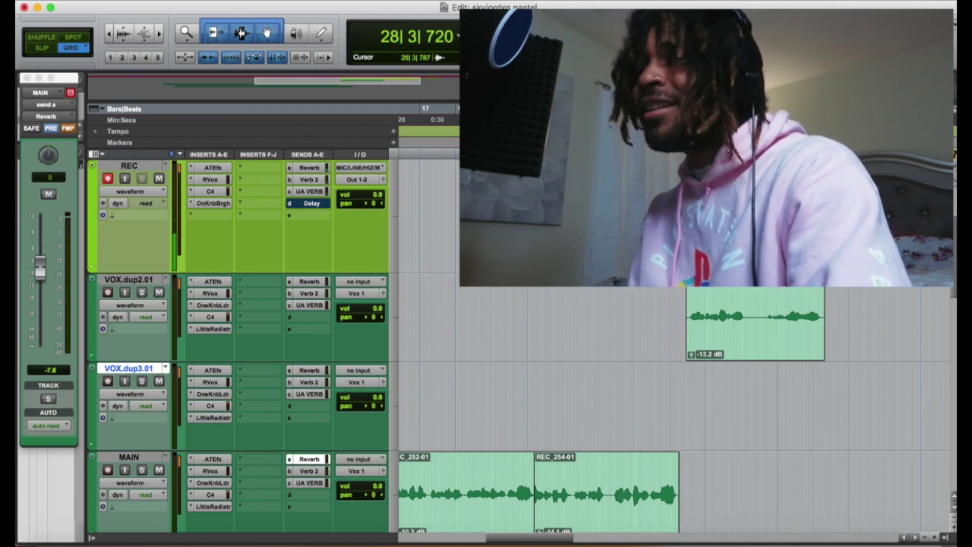
Step: Move the new take onto VOX.dup2.01 at 28|3|720, set its clip gain to -11.3 dB and play from 23|4|720
drag(875, 307, 844, 367)
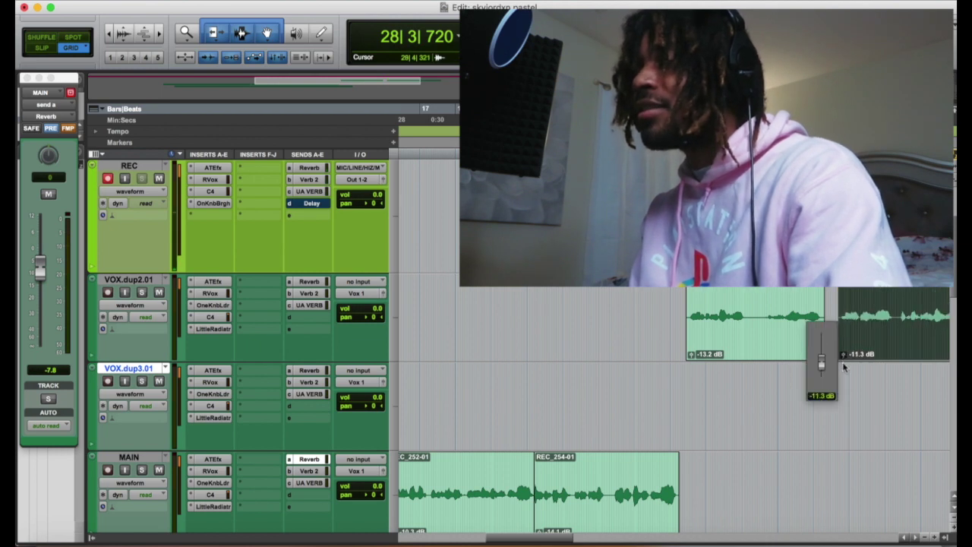
click(668, 332)
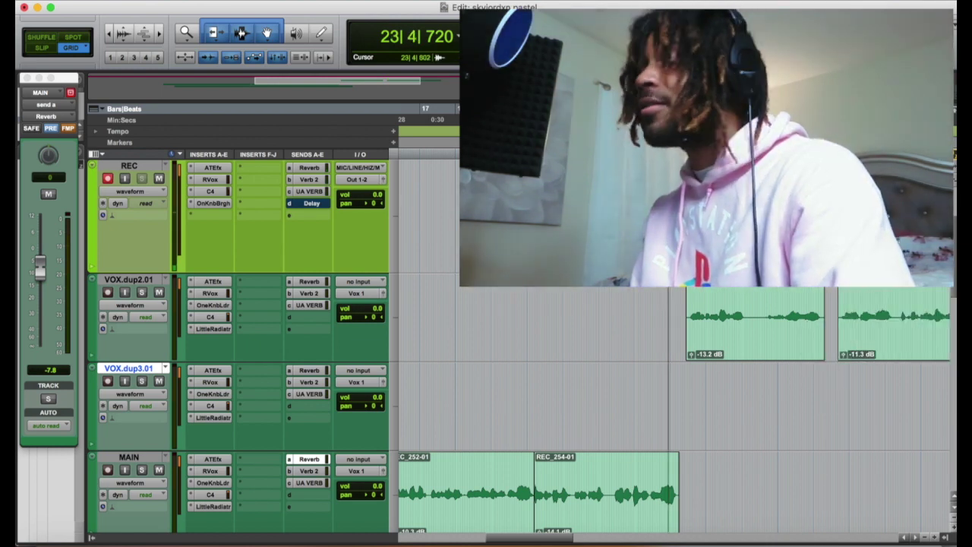
key(super+space)
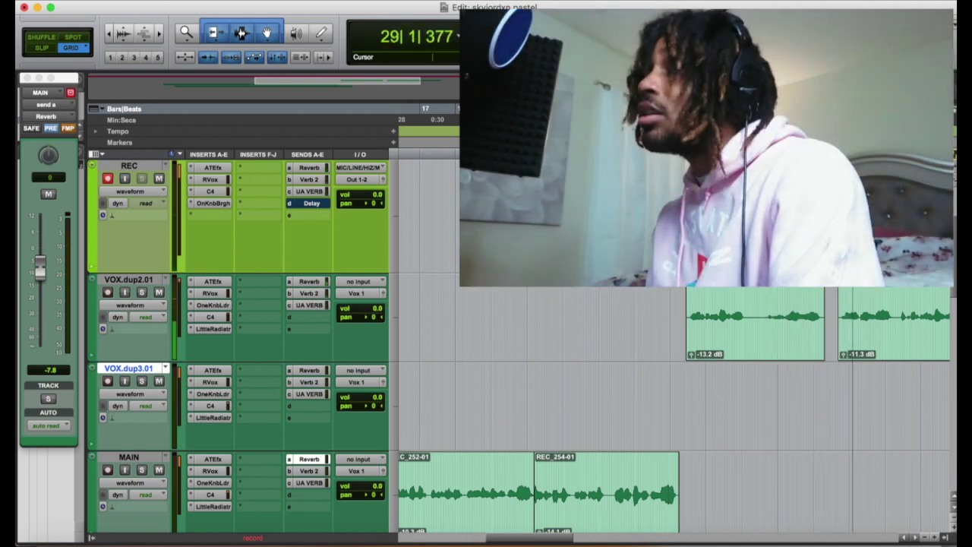
Step: Lower the second VOX.dup2.01 clip's gain to -13.2 dB and trim the excess off its end
key(r)
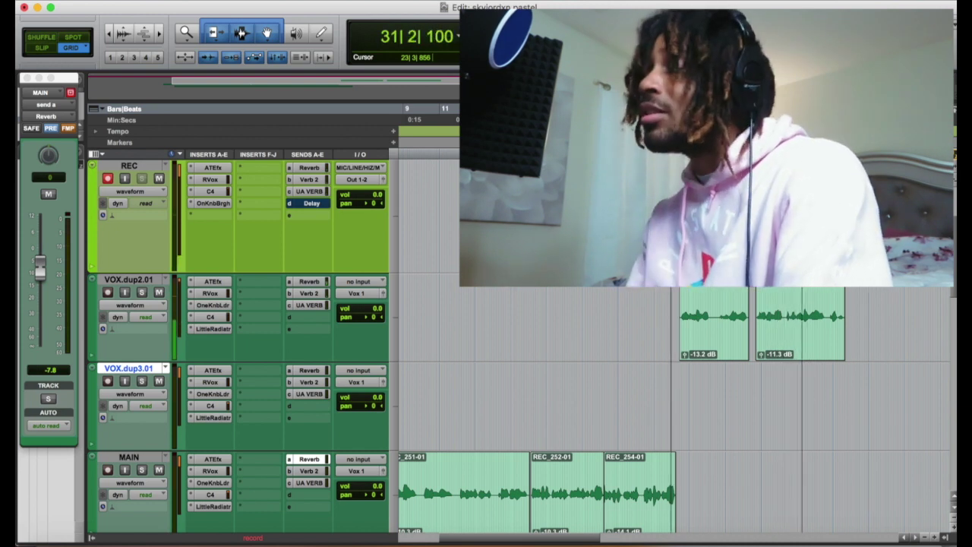
drag(761, 354, 761, 358)
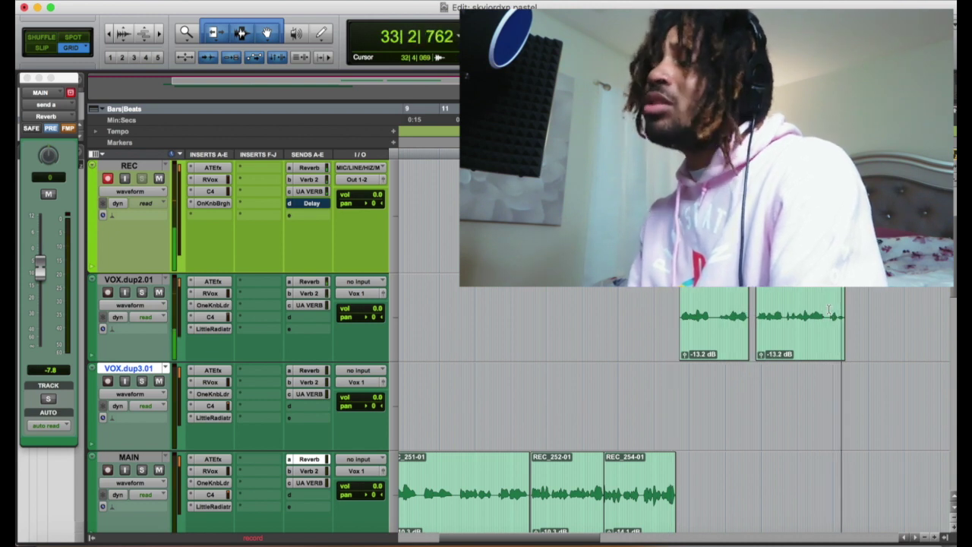
key(s)
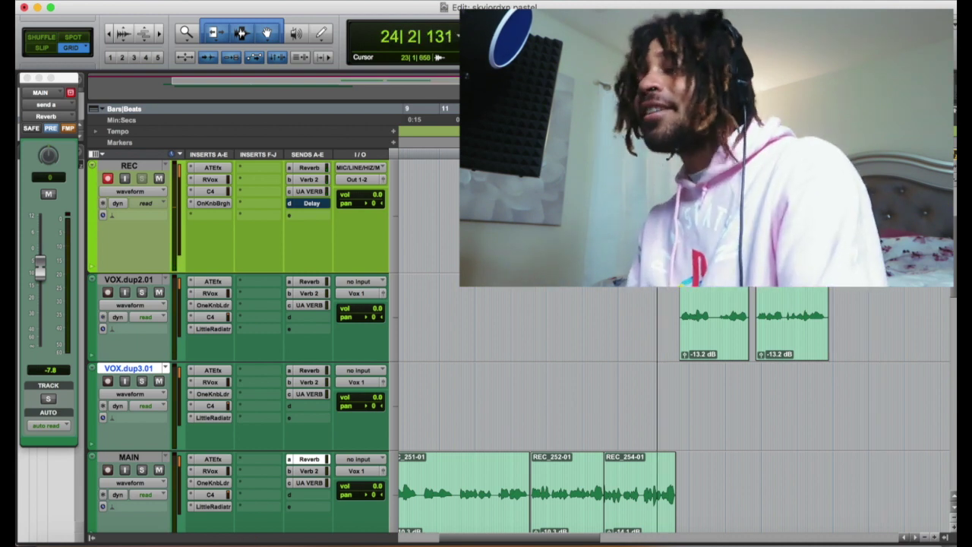
Step: Play back from about 23|1|720 and set the Reverb send level on VOX.dup2.01 to -2.2 dB
key(super+space)
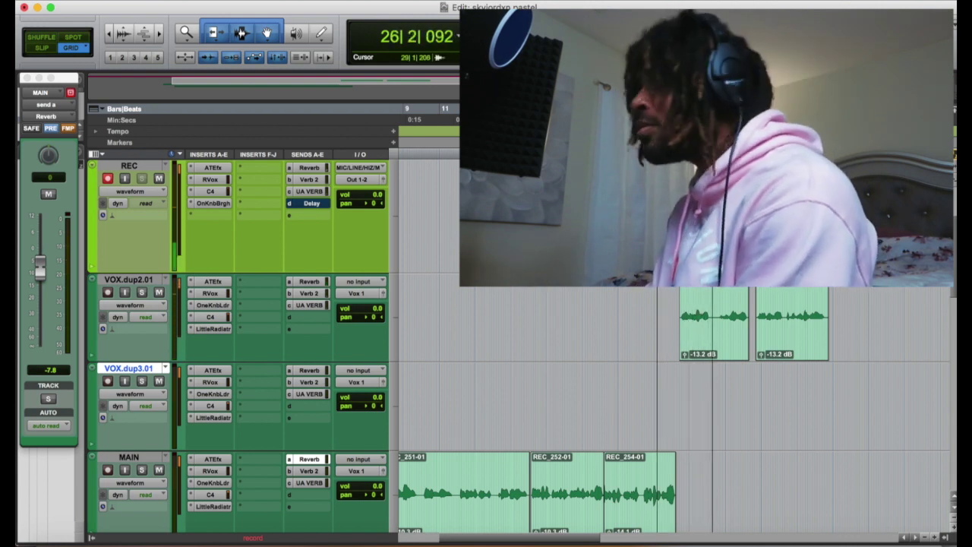
click(308, 281)
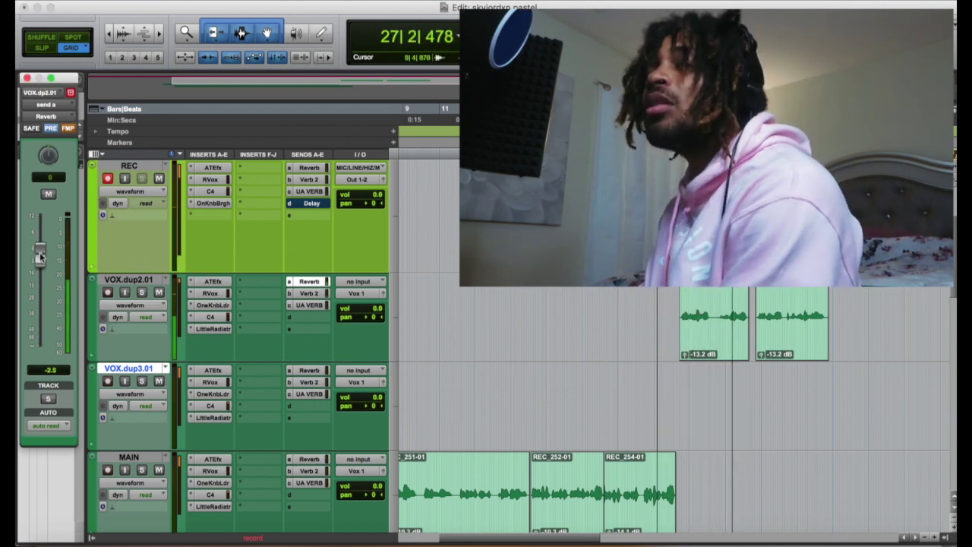
drag(39, 253, 39, 251)
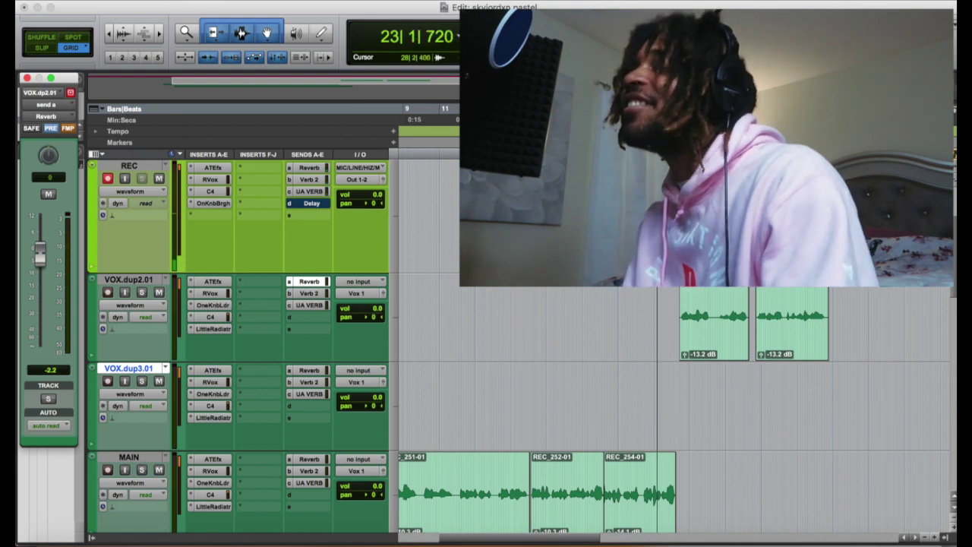
Step: Record a new vocal line on the REC track following the two VOX.dup2.01 clips
click(769, 220)
key(super+space)
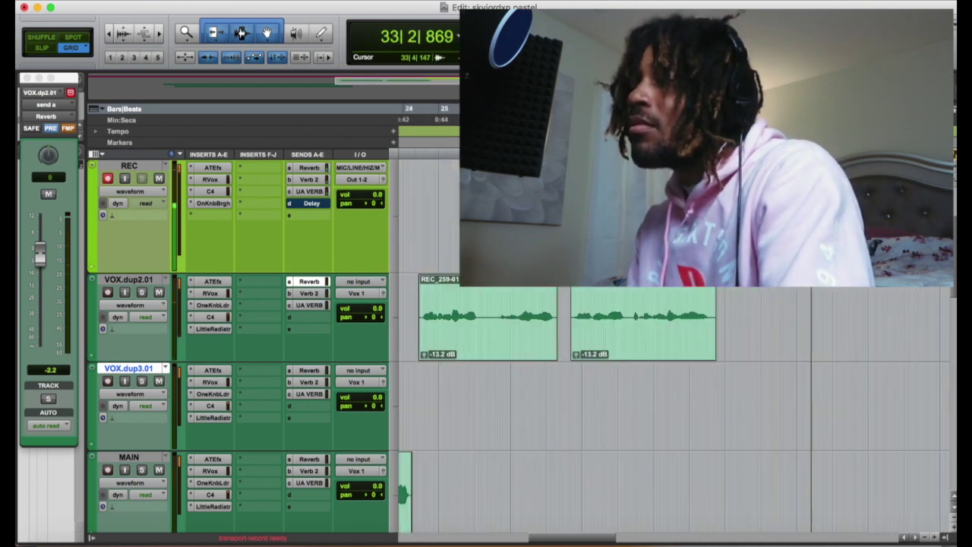
Step: Move the new take onto VOX.dup3.01 with a clip gain of -14.1 dB, and set that track's Reverb send to -4.3 dB
drag(762, 388, 694, 458)
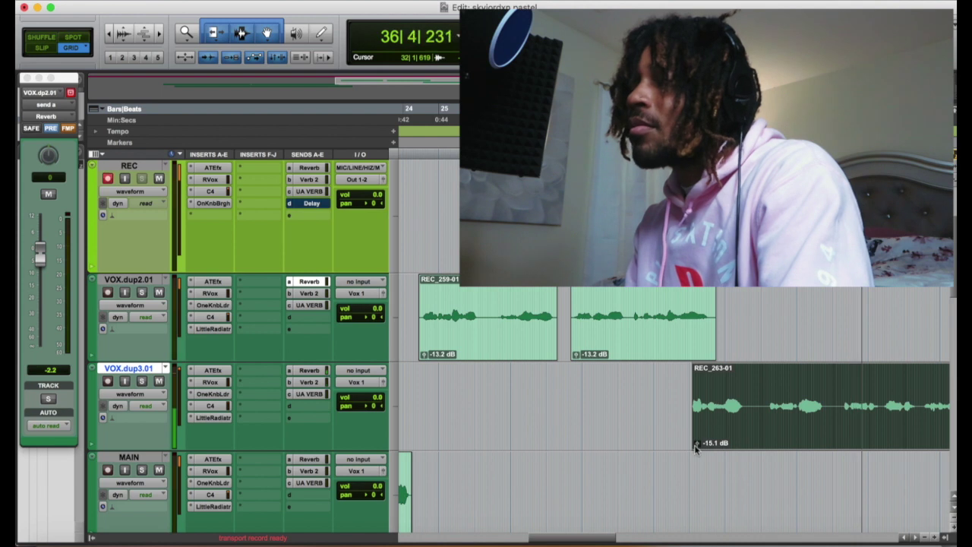
click(696, 445)
drag(695, 447, 695, 446)
key(r)
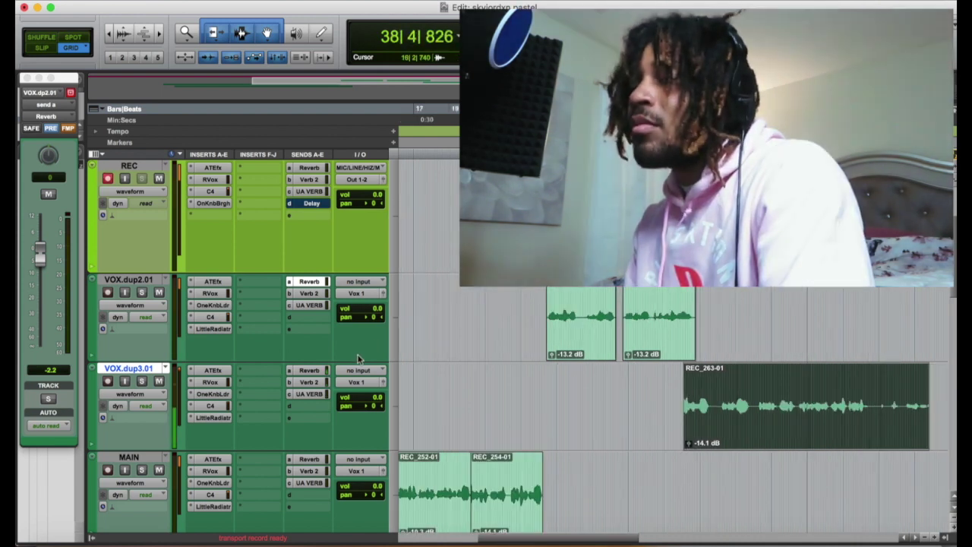
click(309, 370)
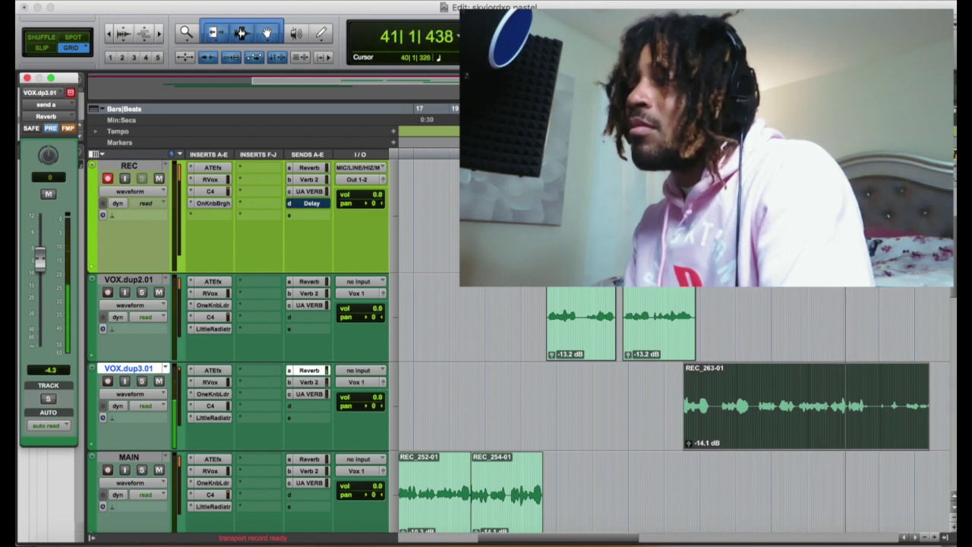
Step: Play through the VOX.dup3.01 clip and trim its end to about 40|1|720, cutting off the trailing phrases
click(785, 391)
key(space)
key(space)
key(t)
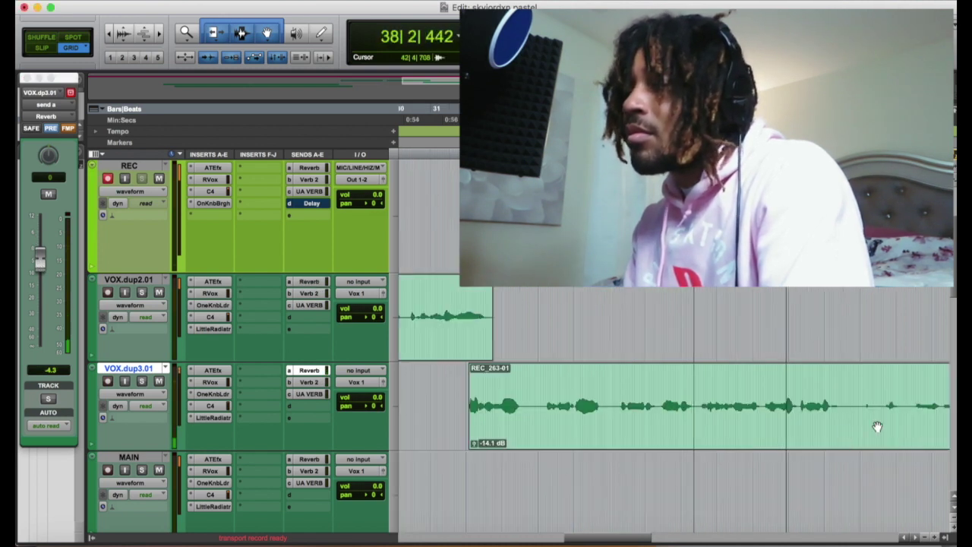
click(674, 393)
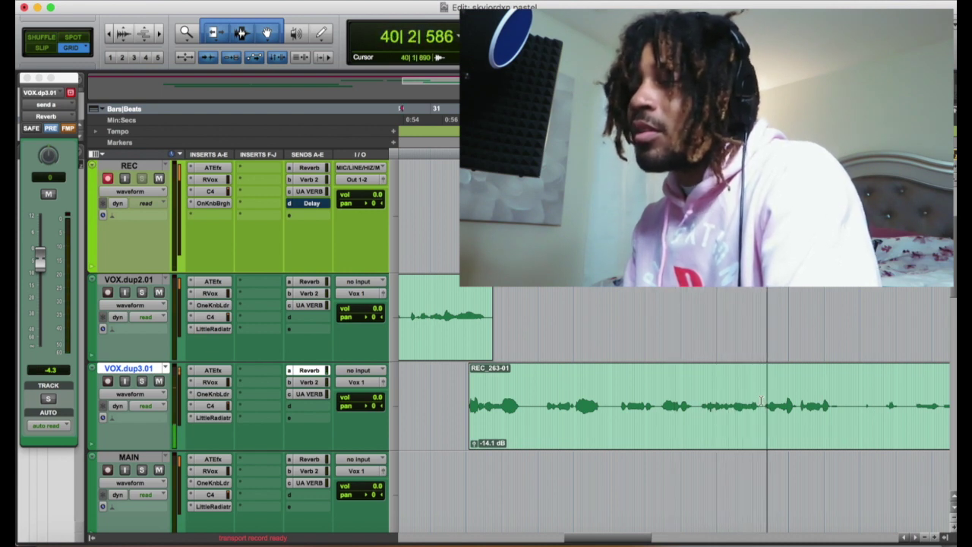
key(space)
key(s)
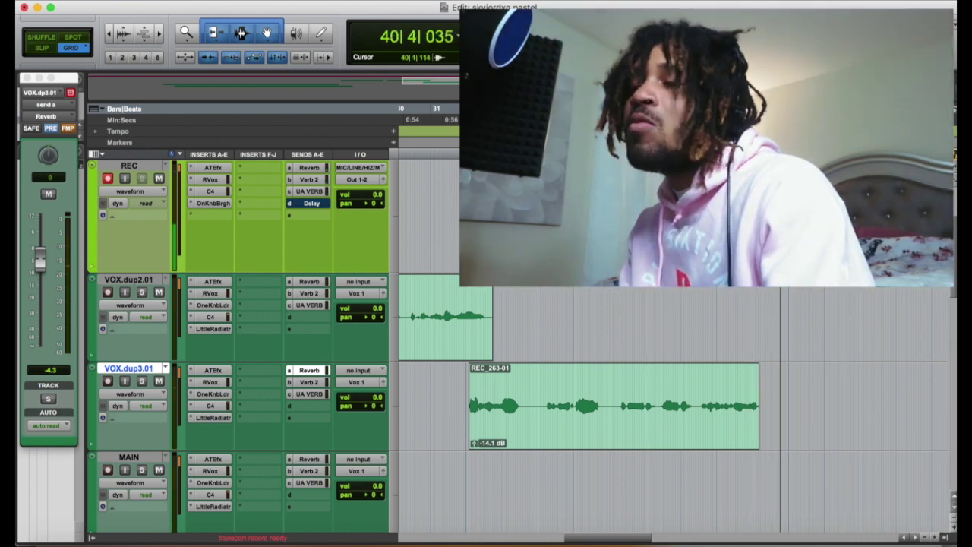
Step: Move the latest REC take onto VOX.dup2.01 near the end of the VOX.dup3.01 clip and set its gain to -12.3 dB
drag(807, 220, 805, 310)
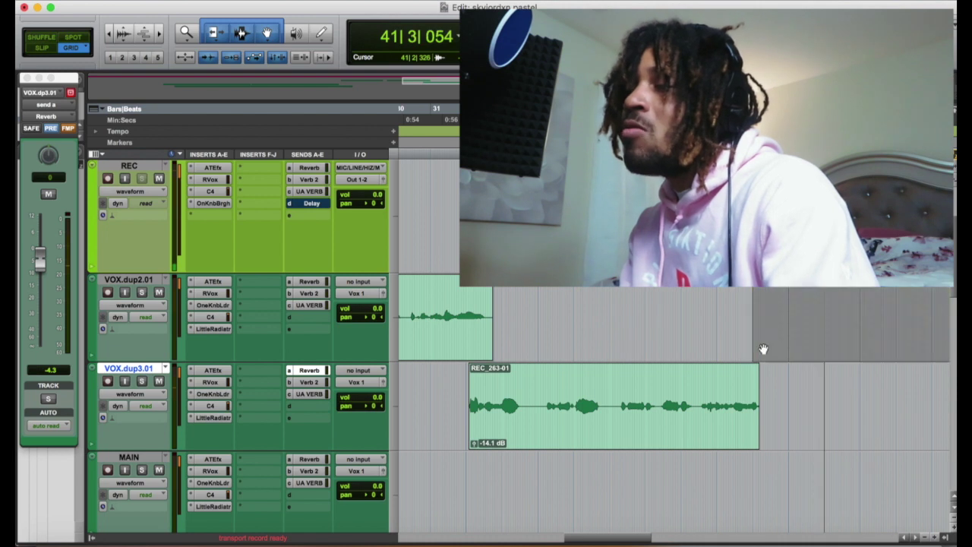
drag(759, 357, 758, 366)
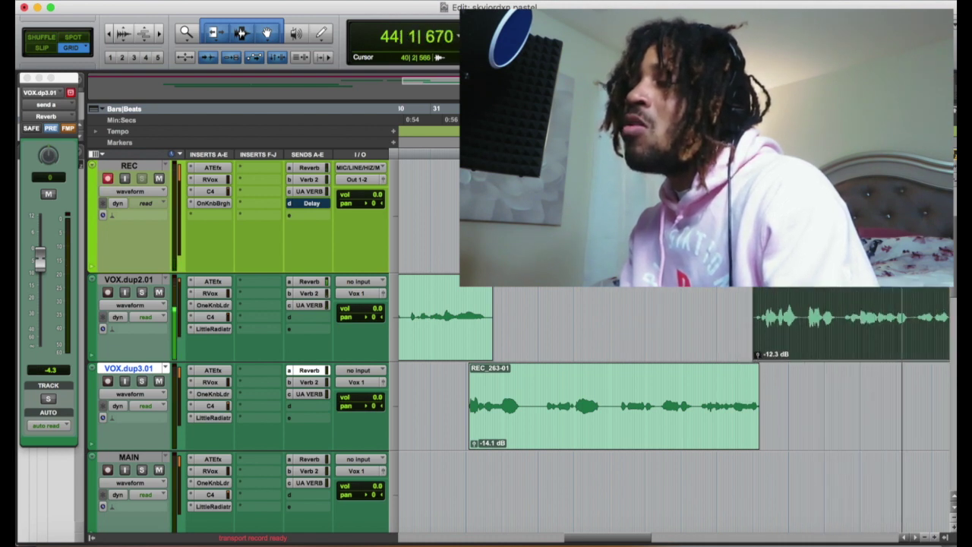
click(733, 342)
key(space)
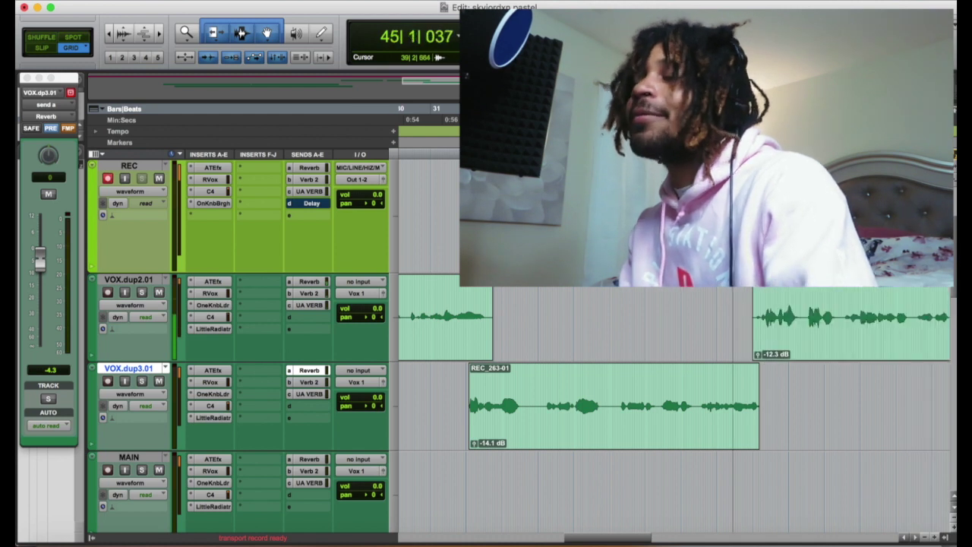
Step: Play back the third VOX.dup2.01 clip, lower its gain to -15.1 dB and trim off its last phrase
key(r)
key(space)
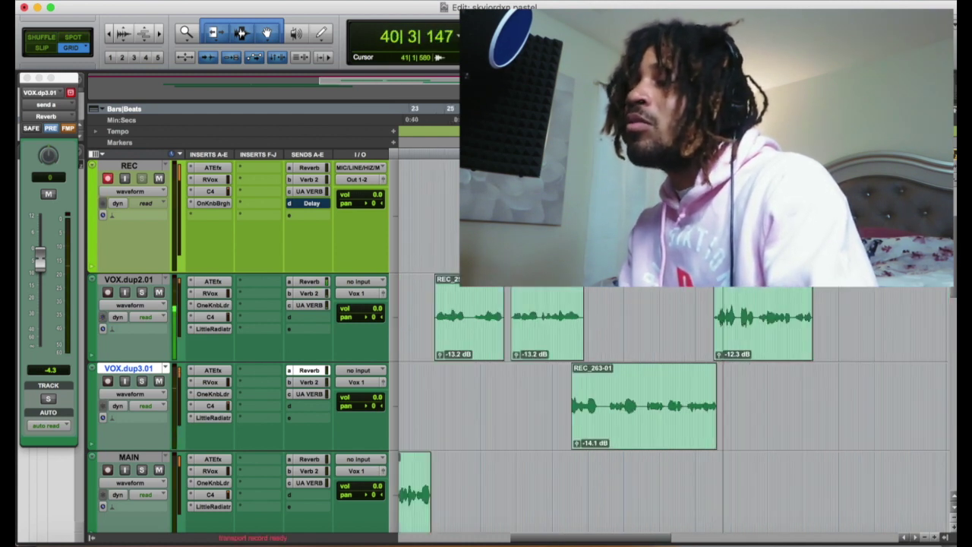
key(t)
key(t)
key(r)
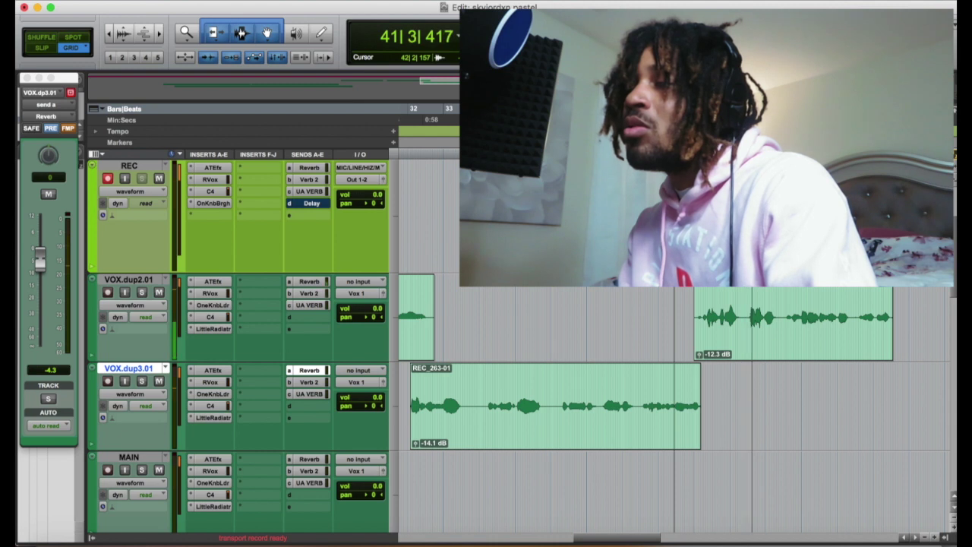
key(r)
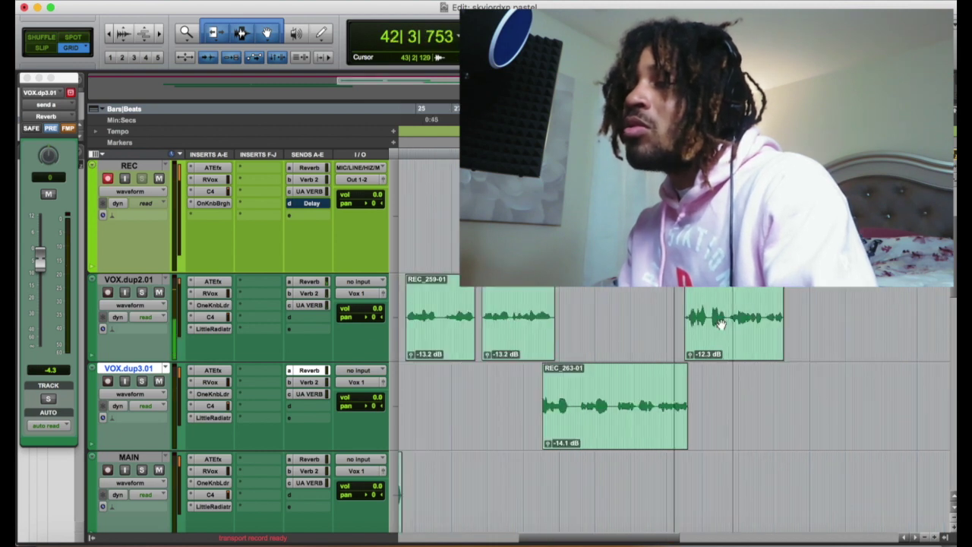
drag(690, 355, 689, 374)
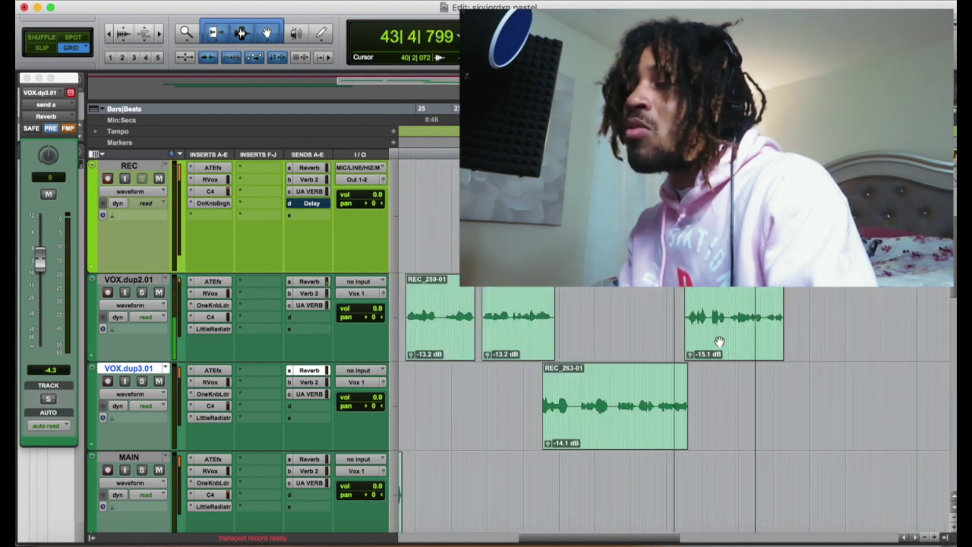
click(764, 310)
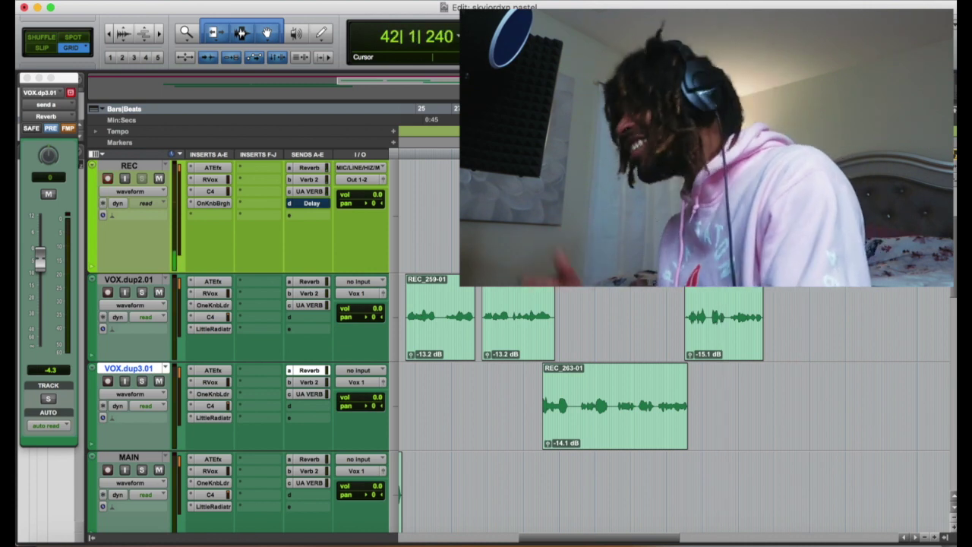
Step: Record trial passes on REC and trim the third VOX.dup2.01 clip's end to about 44|2|720
key(super+space)
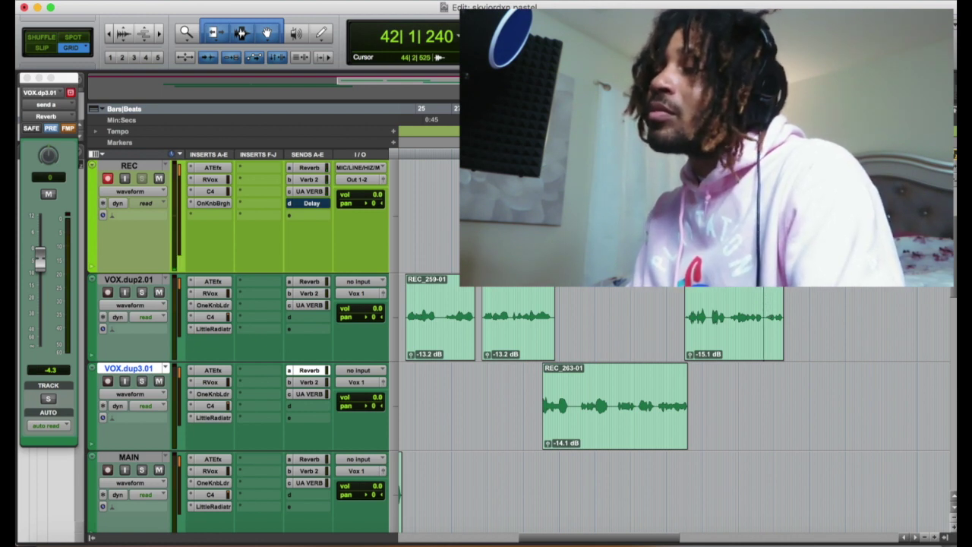
drag(762, 326, 763, 326)
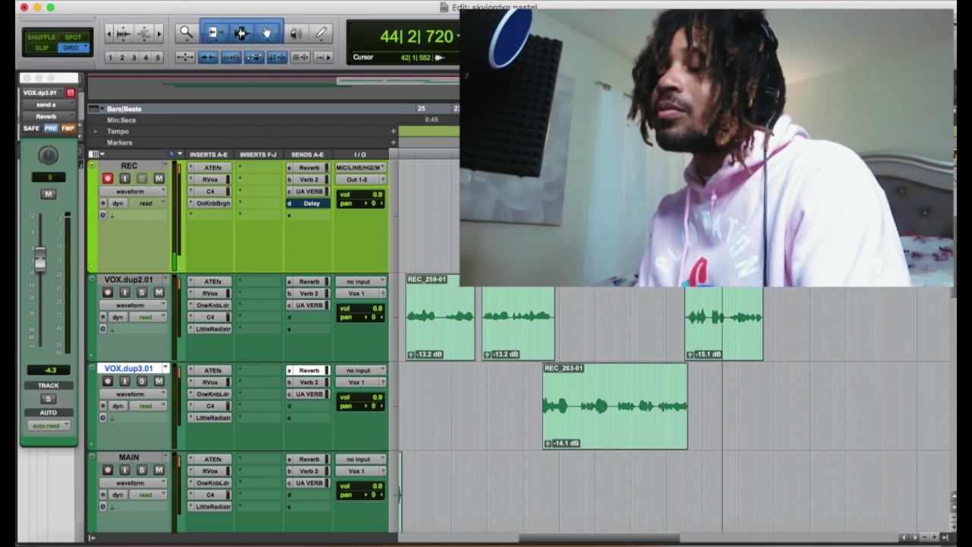
key(super+space)
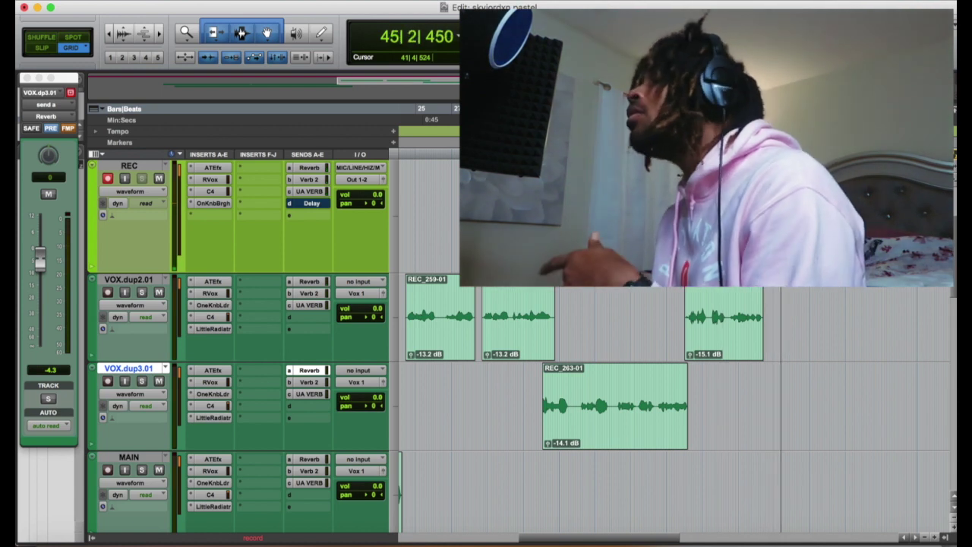
key(space)
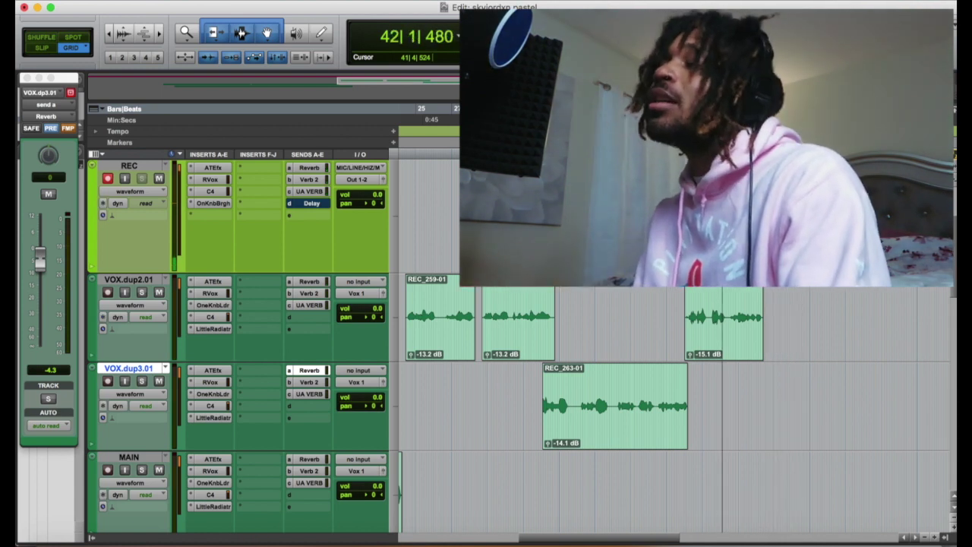
Step: Record the next line on REC and move the take onto VOX.dup3.01 after the third VOX.dup2.01 clip
key(super+space)
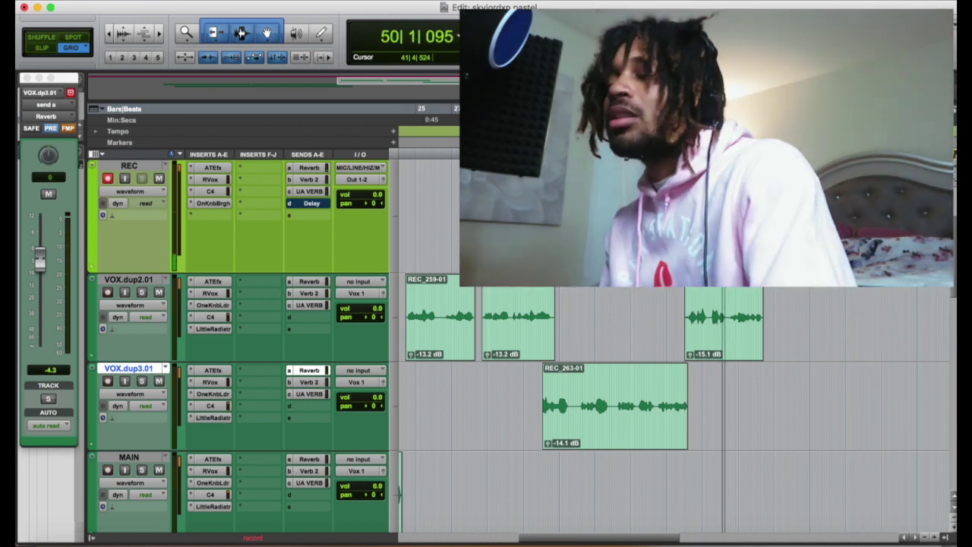
key(space)
key(t)
key(t)
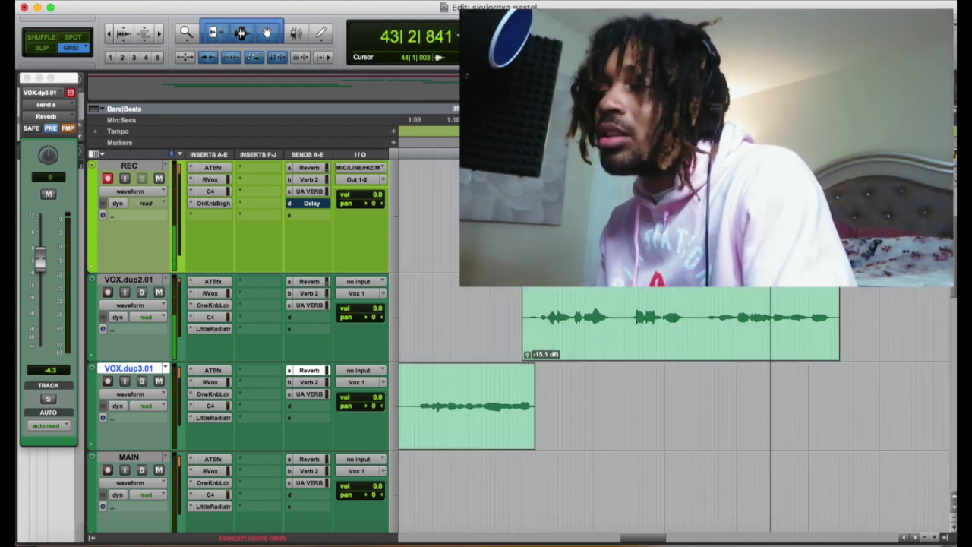
drag(859, 220, 859, 395)
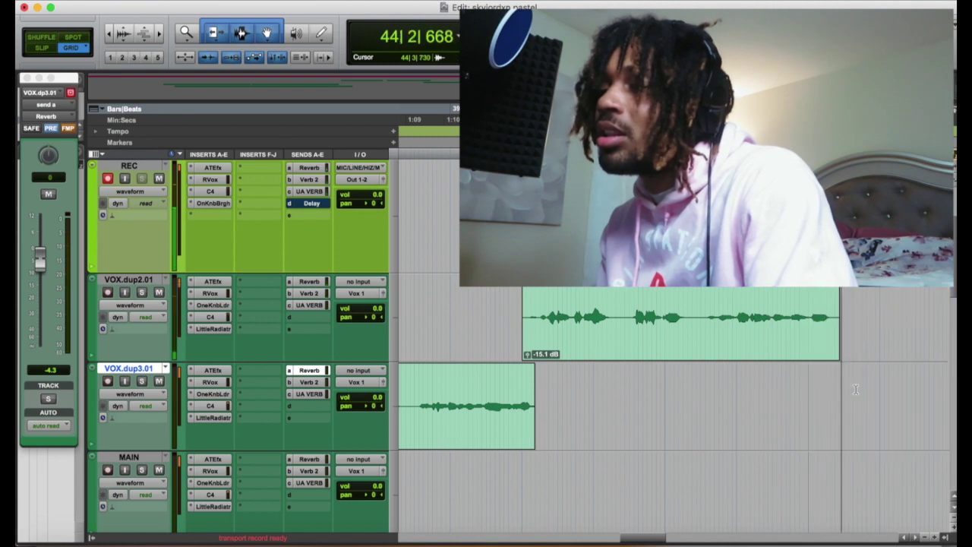
Step: Set the second VOX.dup3.01 clip's gain to -11.3 dB and trim its end to about 48|1|240
key(r)
drag(747, 443, 745, 452)
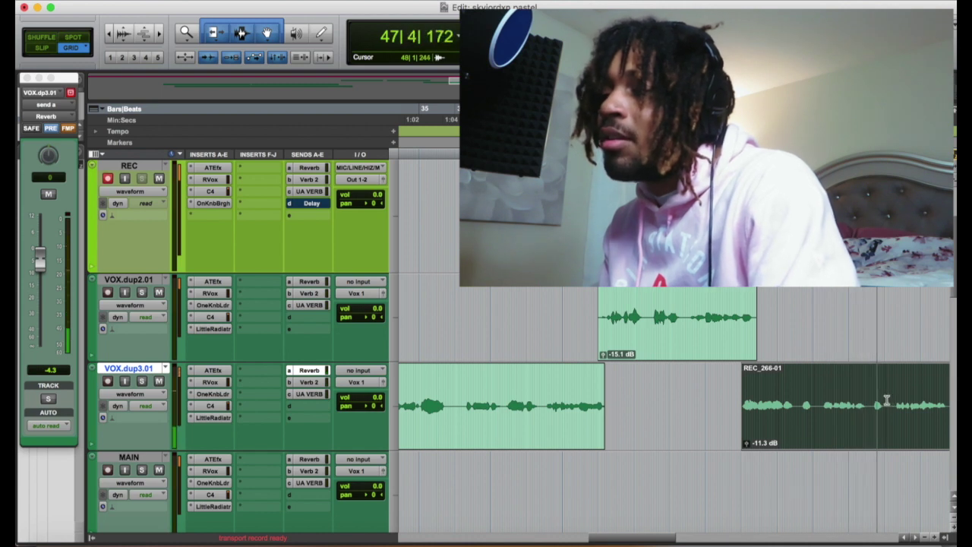
click(887, 401)
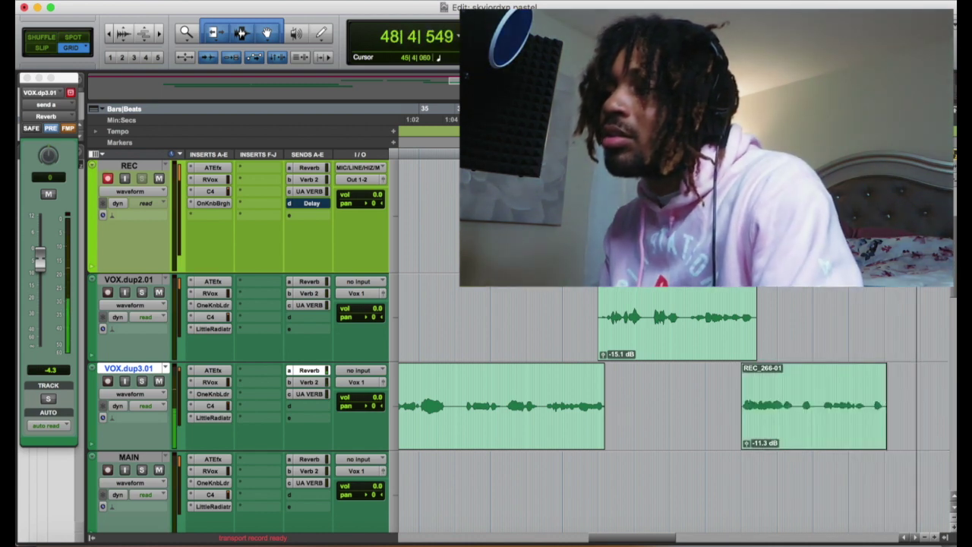
Step: Record another line on REC and place the take on VOX.dup2.01 right after the second VOX.dup3.01 clip
key(super+space)
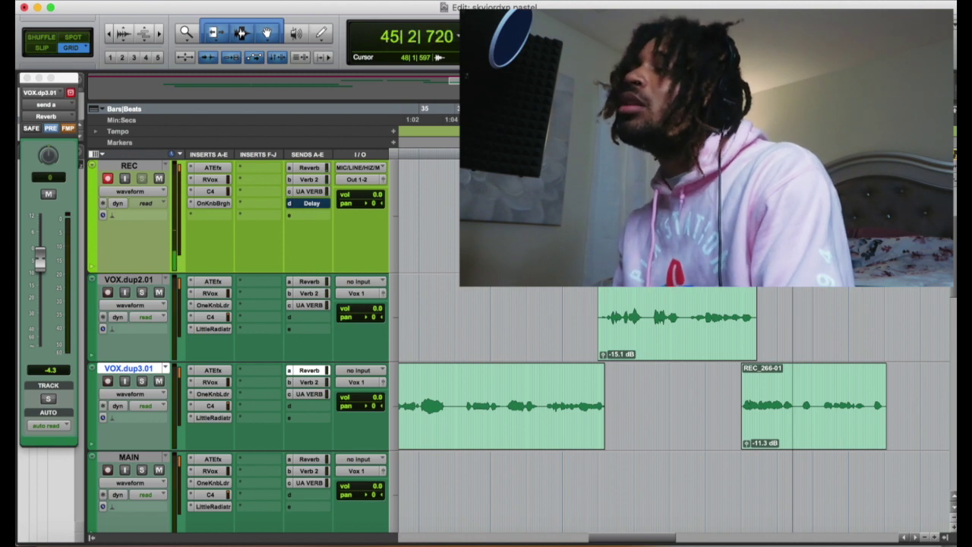
drag(923, 220, 923, 310)
click(869, 311)
key(space)
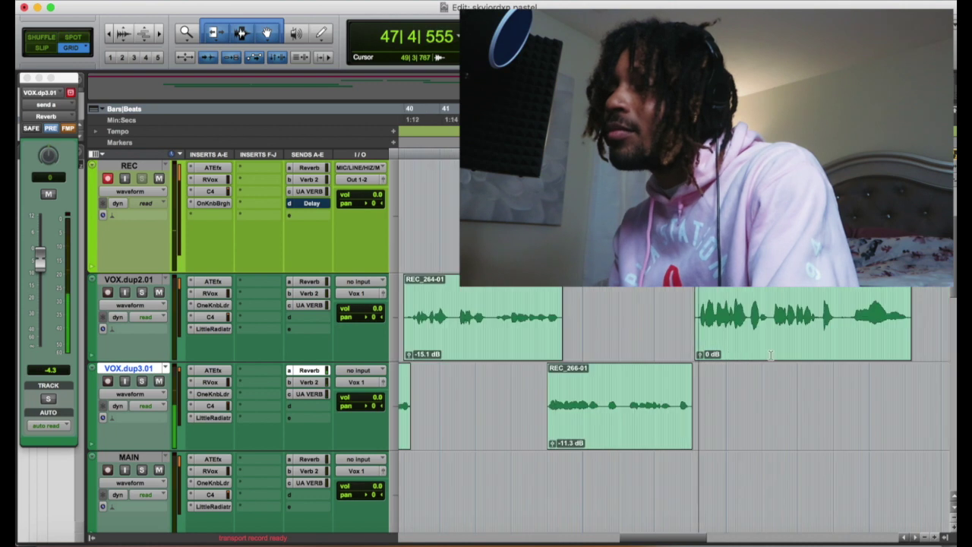
Step: Set the fourth VOX.dup2.01 clip's gain to -11.3 dB and trim its end to about 52|1
click(700, 355)
drag(700, 360, 698, 366)
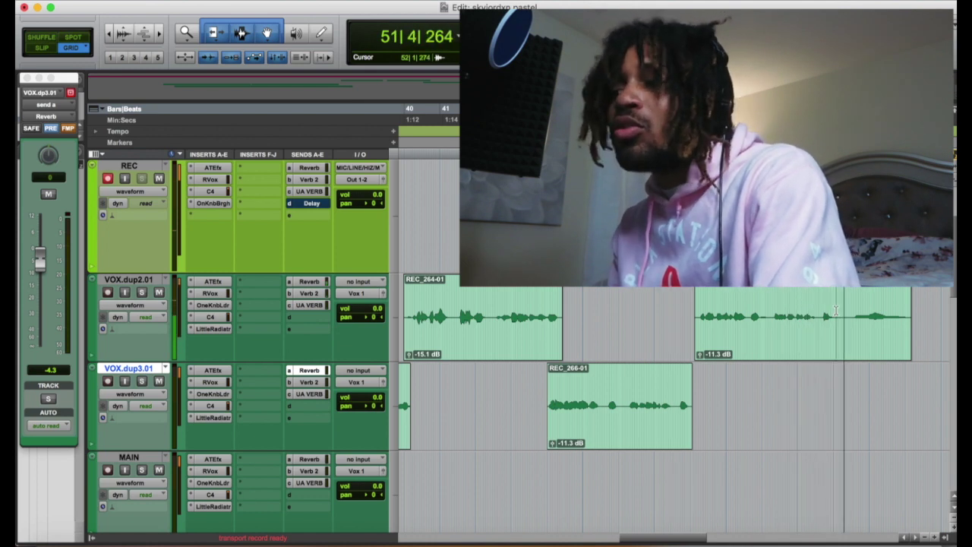
key(s)
Step: Record a first attempt at the following line on REC and play it back against the instrumental
key(r)
key(r)
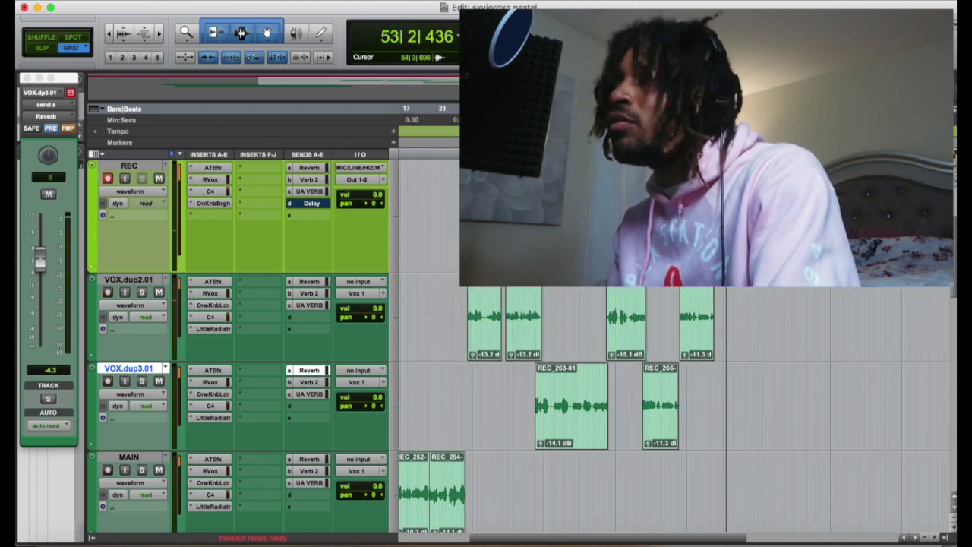
key(space)
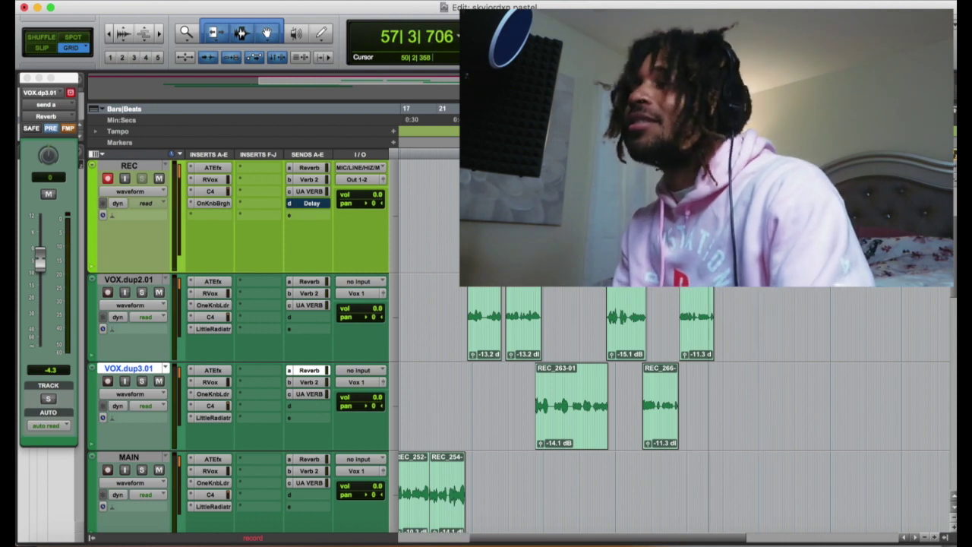
key(space)
key(t)
key(t)
key(t)
key(t)
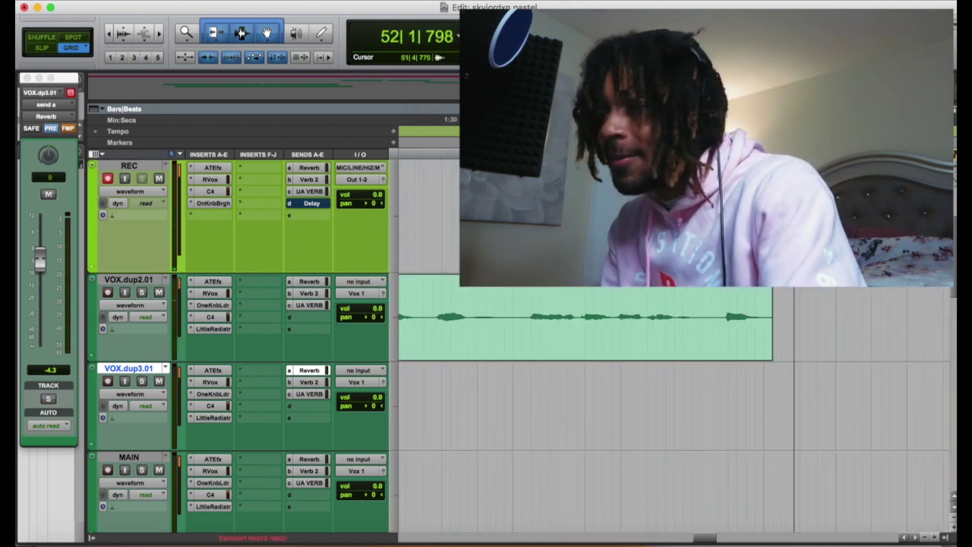
key(r)
key(r)
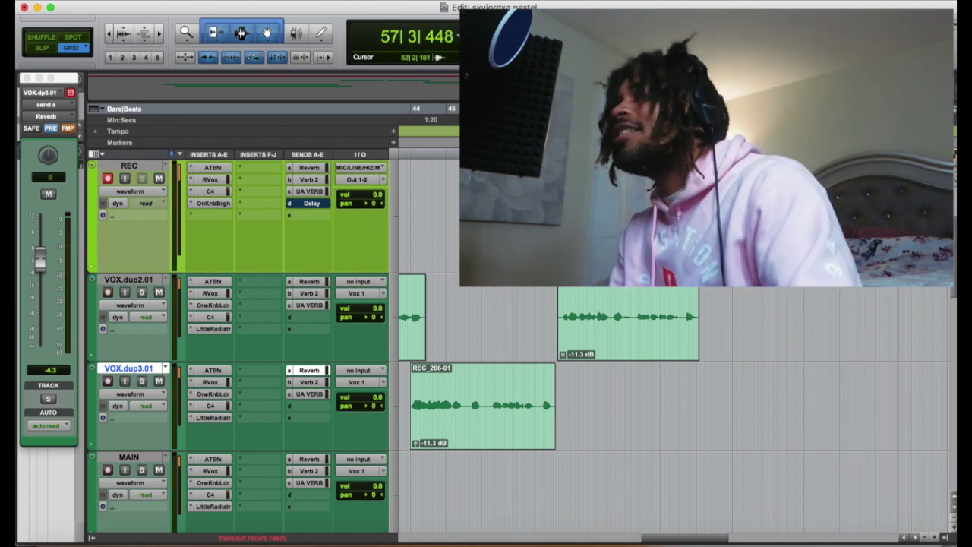
key(space)
Step: Re-record the line on REC, move the take onto VOX.dup2.01 after its fourth clip, and trim its end to 57|3|000
key(super+space)
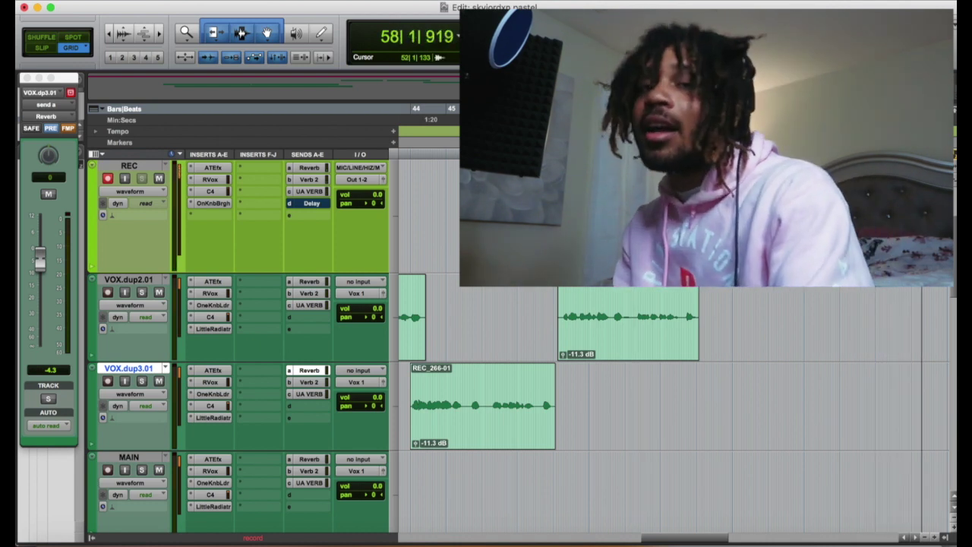
key(space)
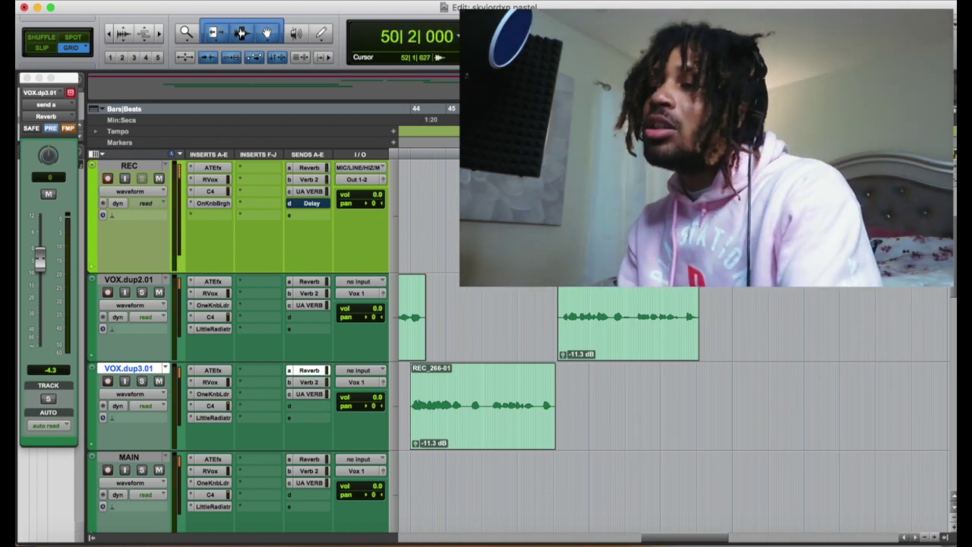
key(t)
key(t)
key(t)
drag(751, 241, 749, 294)
key(r)
key(r)
key(r)
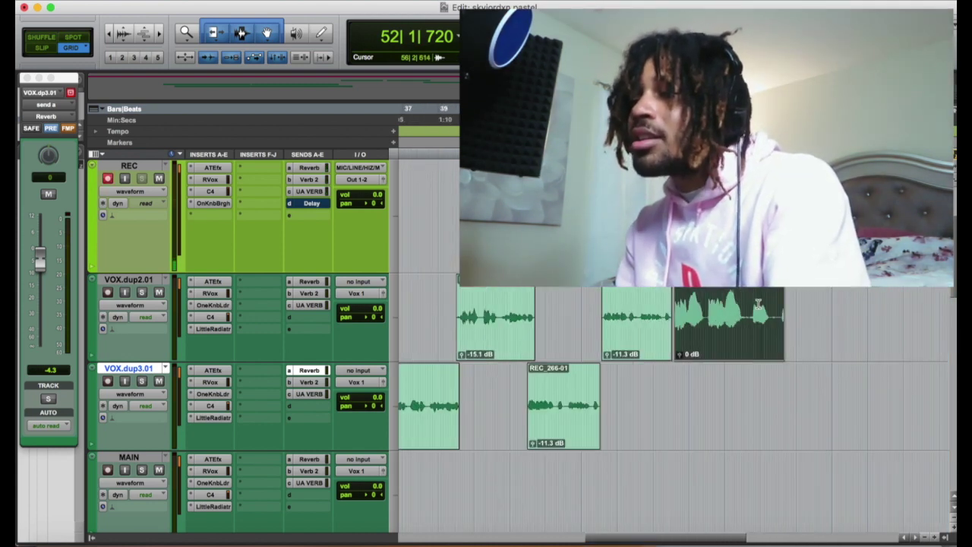
click(770, 309)
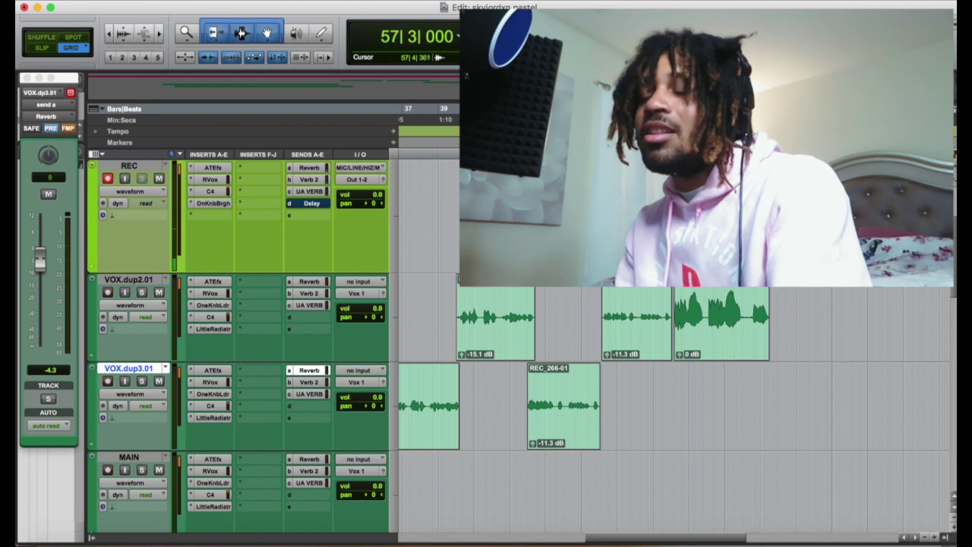
Step: Group the opening clips on MAIN and VOX.dup1.01, and place the group in Slip mode after the last VOX.dup2.01 clip
key(r)
key(r)
scroll(567, 374, down, 4)
drag(533, 281, 430, 379)
right_click(455, 329)
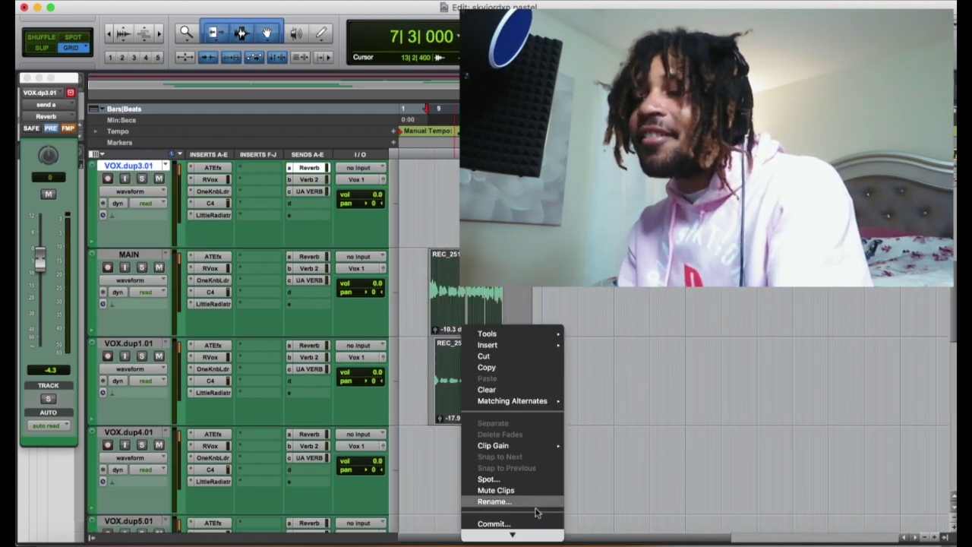
click(503, 481)
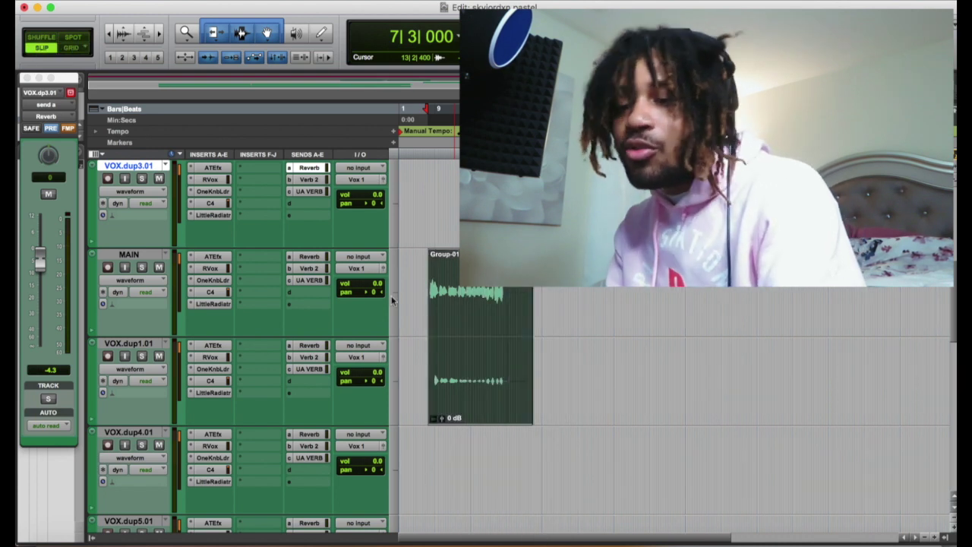
drag(461, 303, 685, 297)
scroll(685, 297, up, 5)
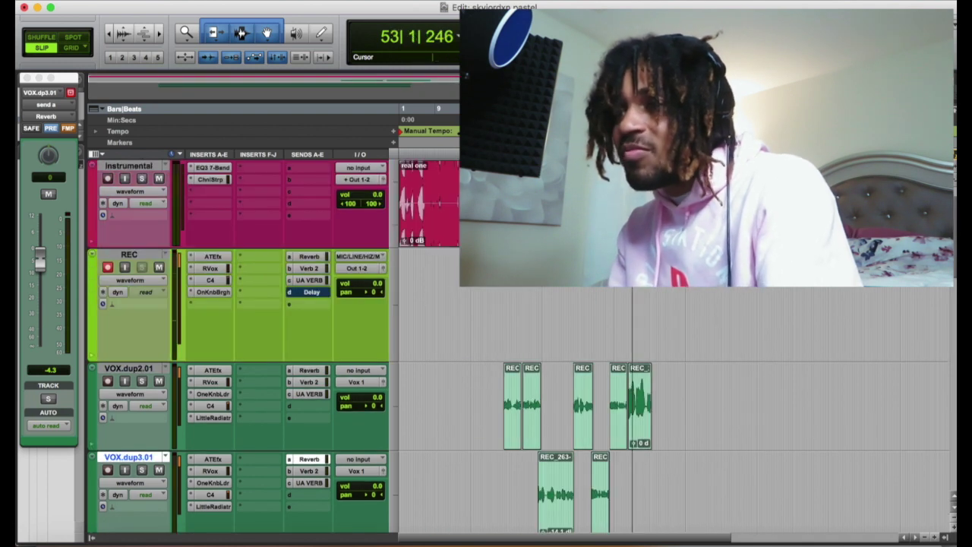
Step: Play back the fifth VOX.dup2.01 clip and set its gain to -10.3 dB
key(t)
key(t)
key(t)
scroll(697, 344, down, 4)
scroll(696, 344, up, 3)
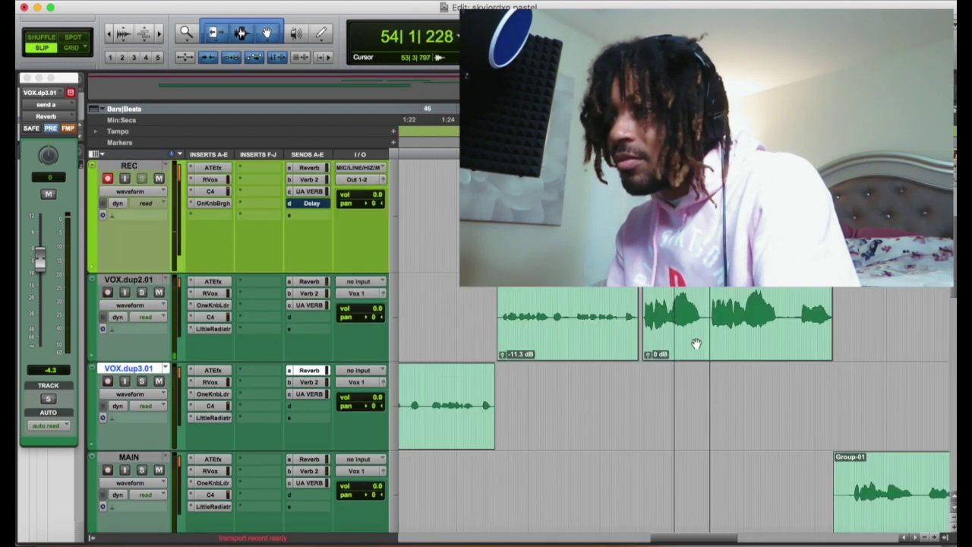
drag(648, 355, 650, 364)
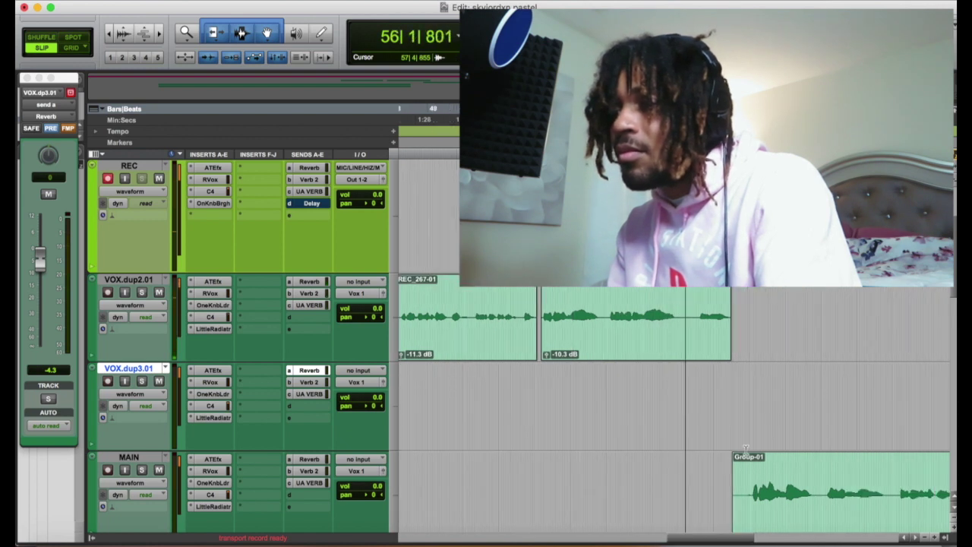
Step: Audition the entry of the clip group on MAIN and VOX.dup1.01 and shift the group earlier in the timeline
scroll(747, 441, down, 6)
scroll(747, 434, up, 2)
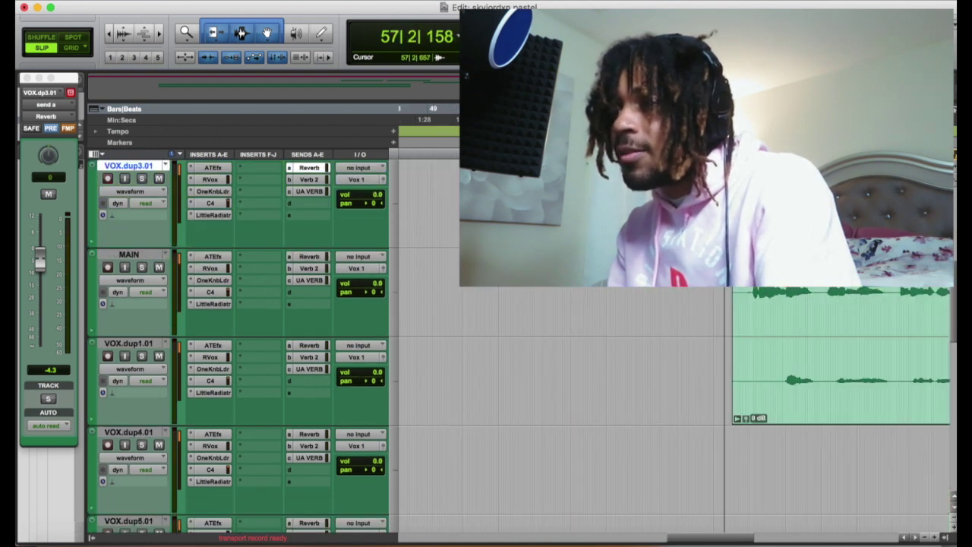
click(698, 372)
key(t)
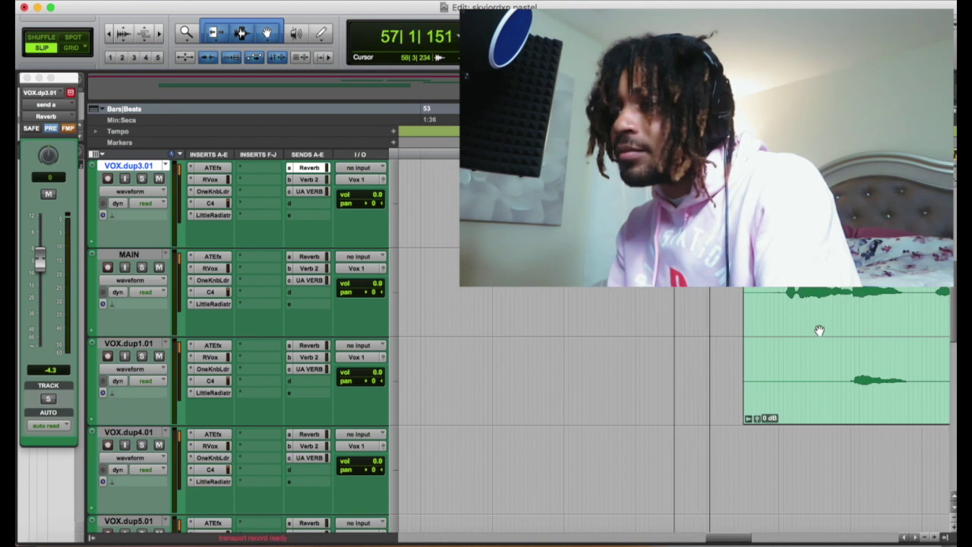
drag(799, 328, 681, 286)
click(607, 269)
key(t)
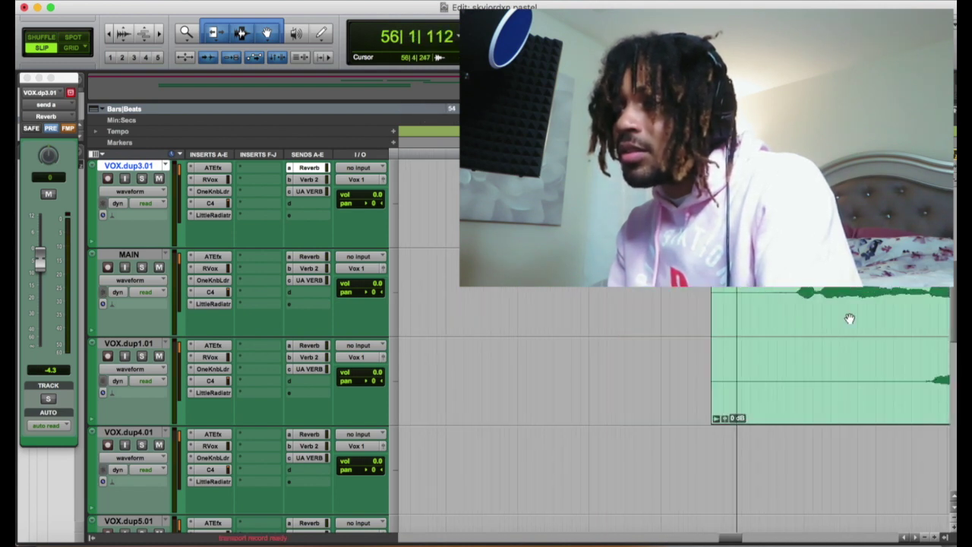
drag(850, 318, 790, 284)
click(641, 269)
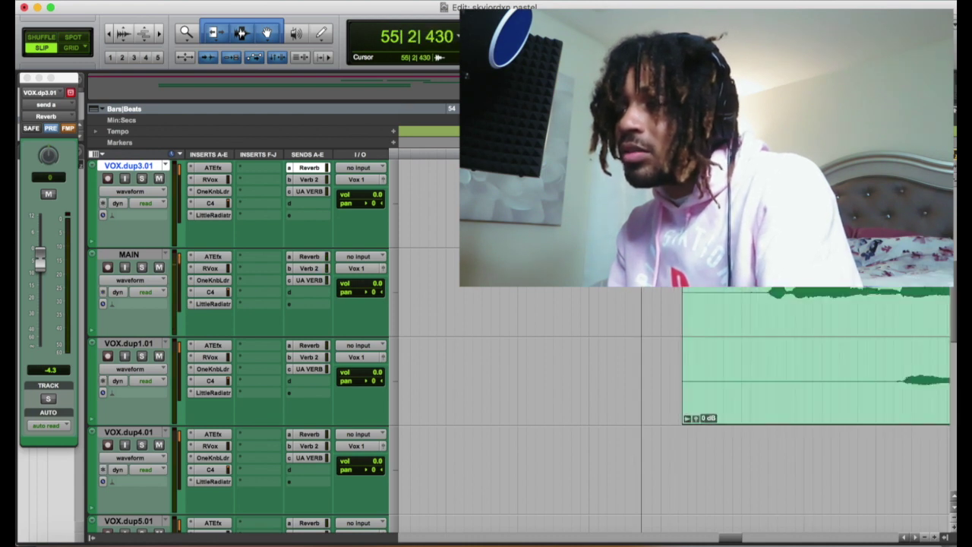
Step: Fine-tune the clip group's timing from playback, shifting it further forward and nudging it slightly back
key(space)
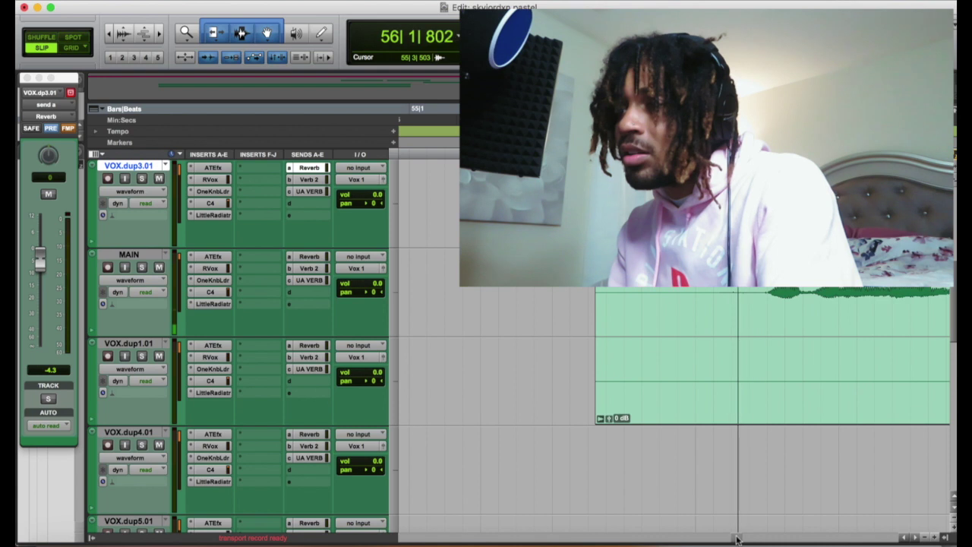
drag(773, 328, 686, 289)
key(space)
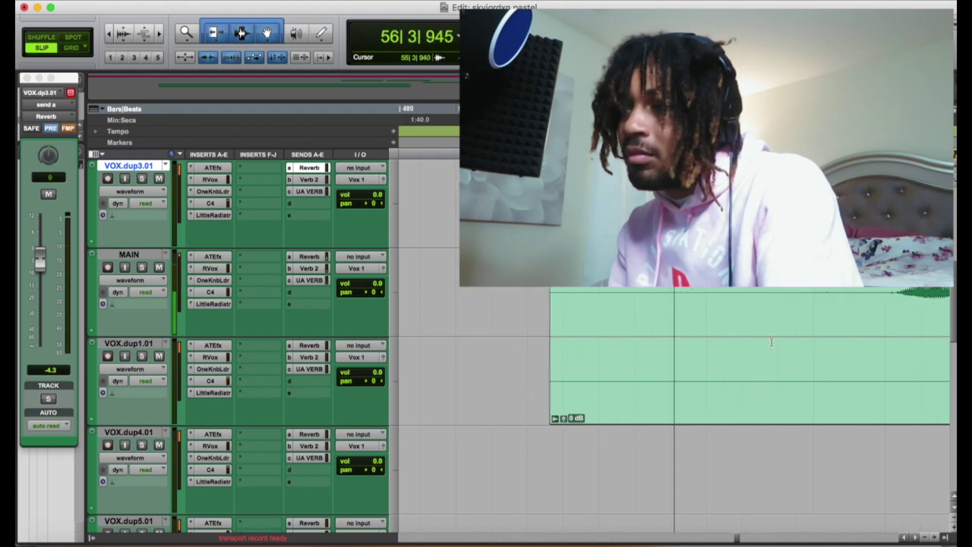
key(space)
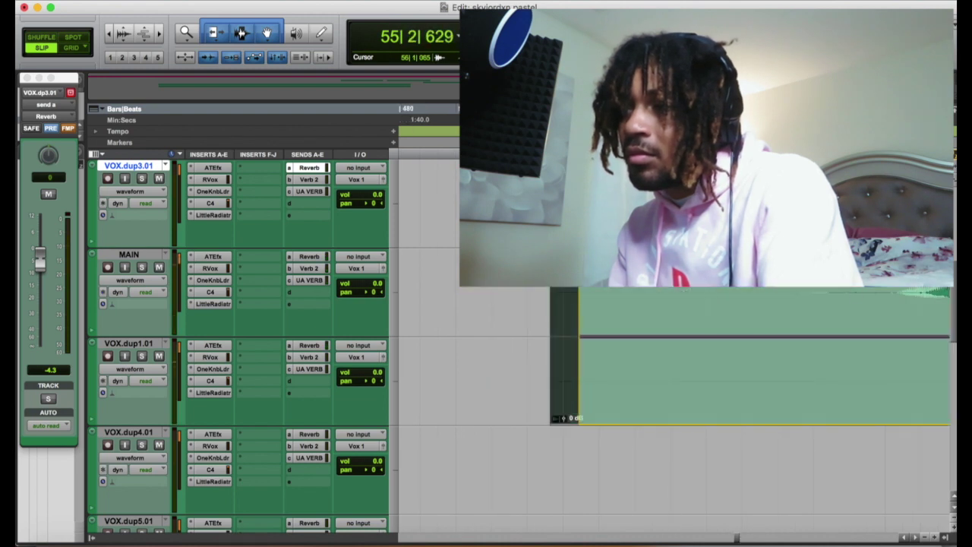
key(space)
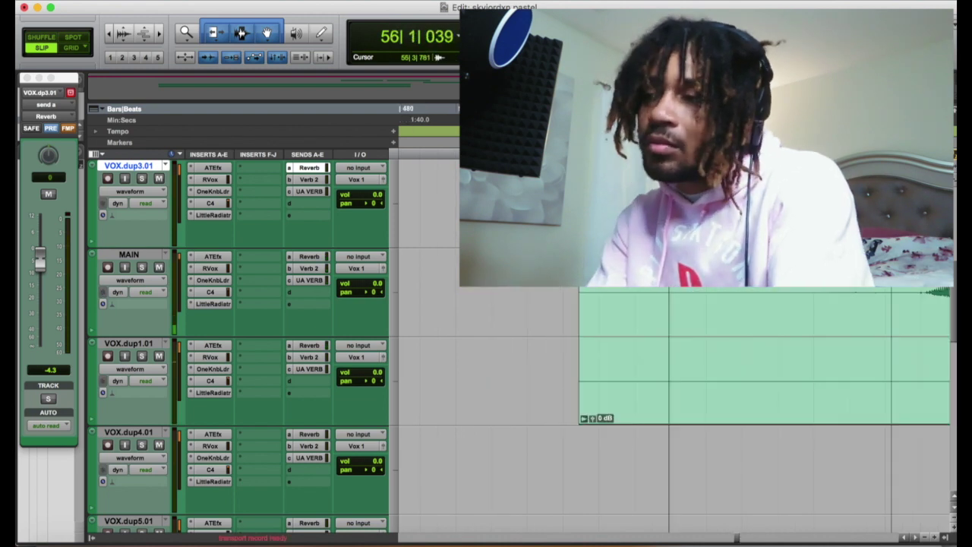
Step: Play through the repositioned clip group and check its timing against the instrumental and the preceding VOX.dup2.01 clip
scroll(716, 380, up, 1)
scroll(716, 379, right, 5)
scroll(674, 410, down, 1)
scroll(674, 410, right, 1)
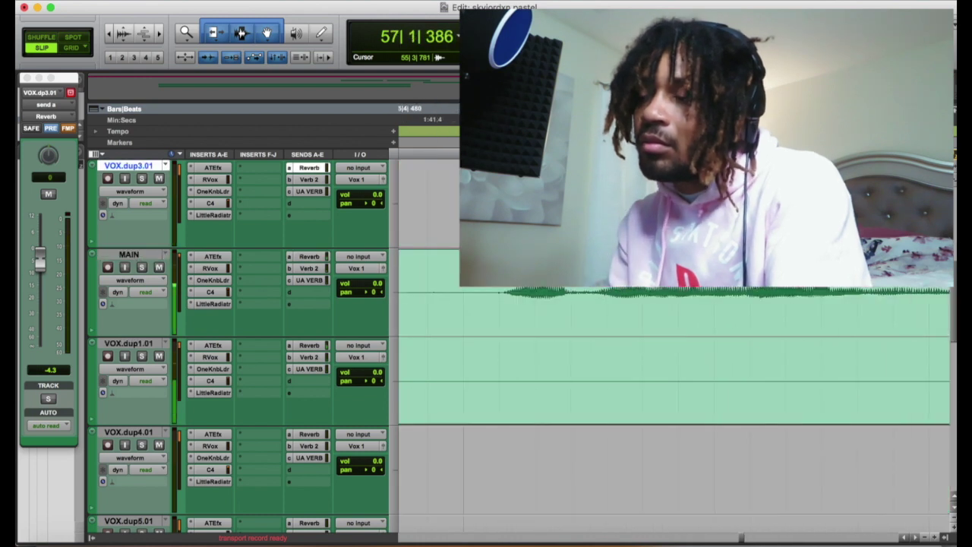
key(r)
key(r)
key(r)
key(r)
scroll(696, 312, up, 3)
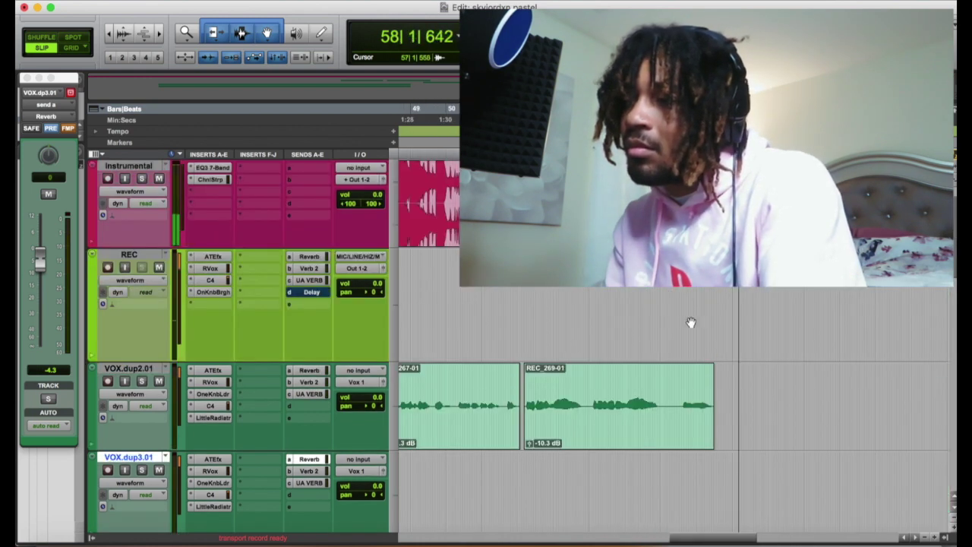
Step: Trim the trailing phrase off the end of the fifth VOX.dup2.01 clip
key(s)
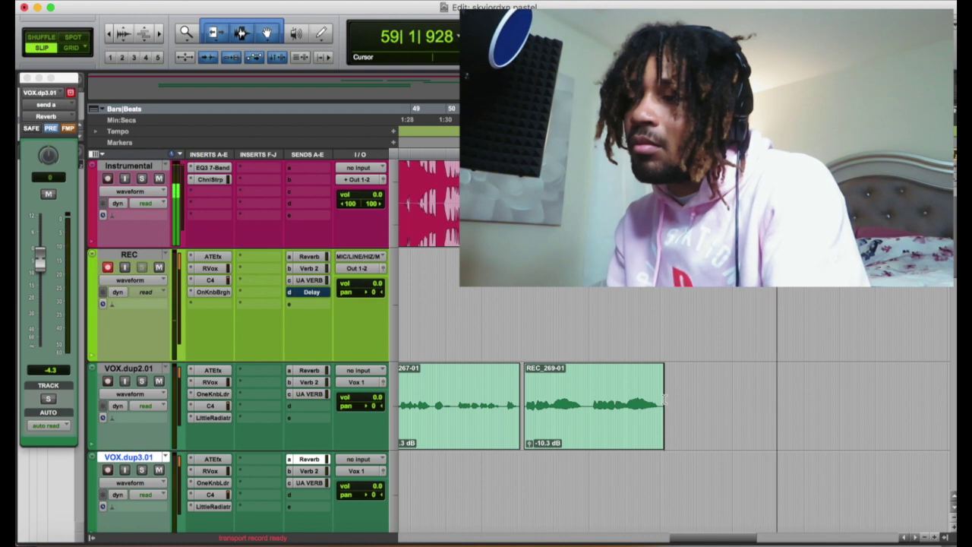
Step: Shift the repeated clip group on MAIN and VOX.dup1.01 slightly later in the timeline while listening to its timing
key(r)
key(r)
scroll(688, 366, down, 1)
scroll(687, 364, down, 2)
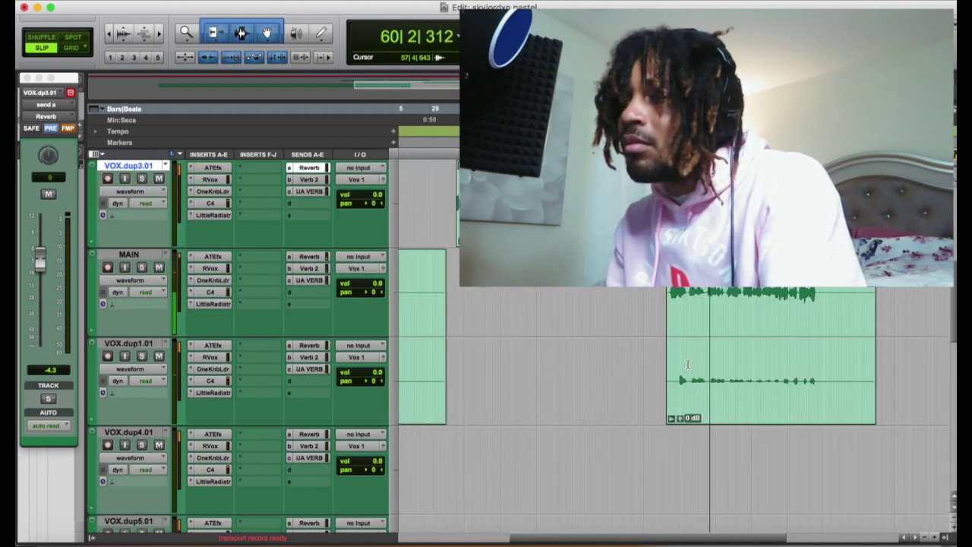
key(t)
key(t)
key(t)
key(t)
key(t)
key(t)
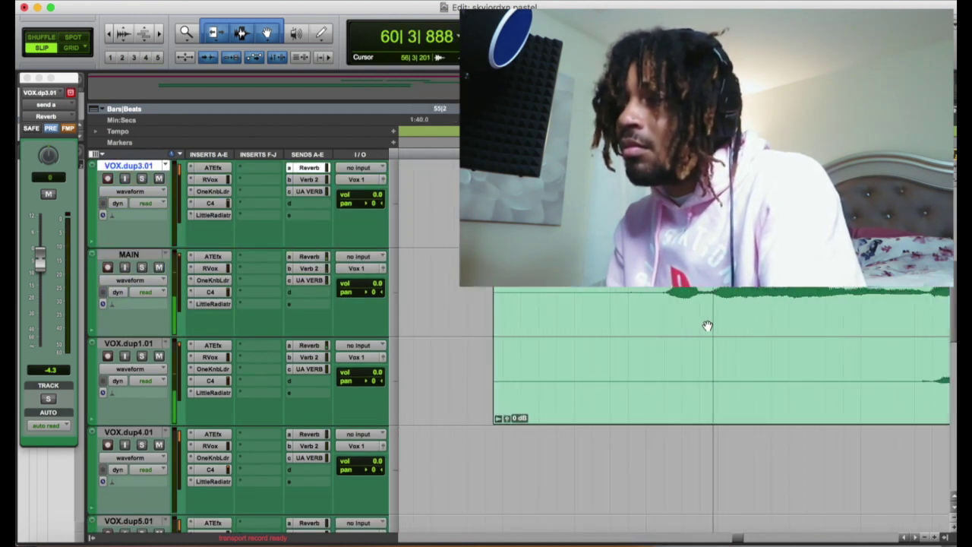
drag(694, 334, 712, 340)
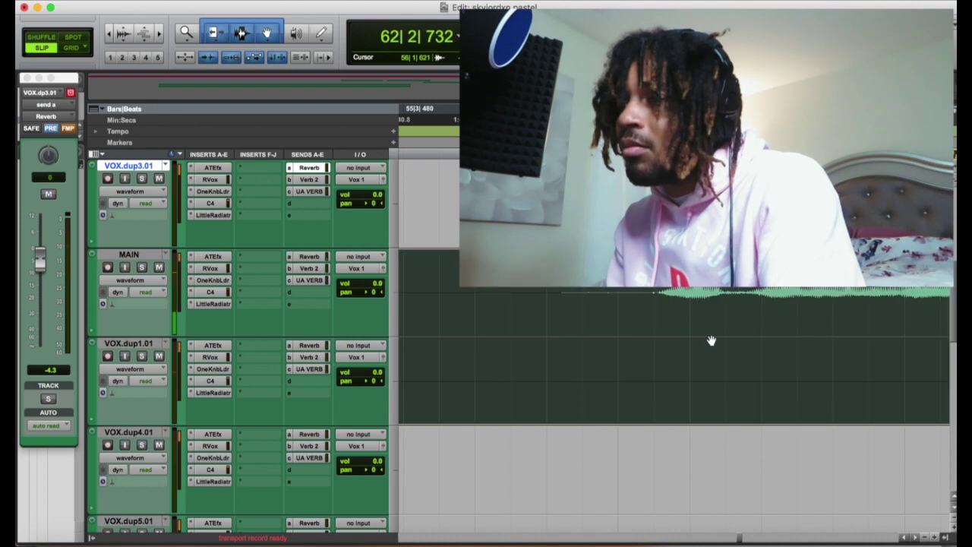
key(t)
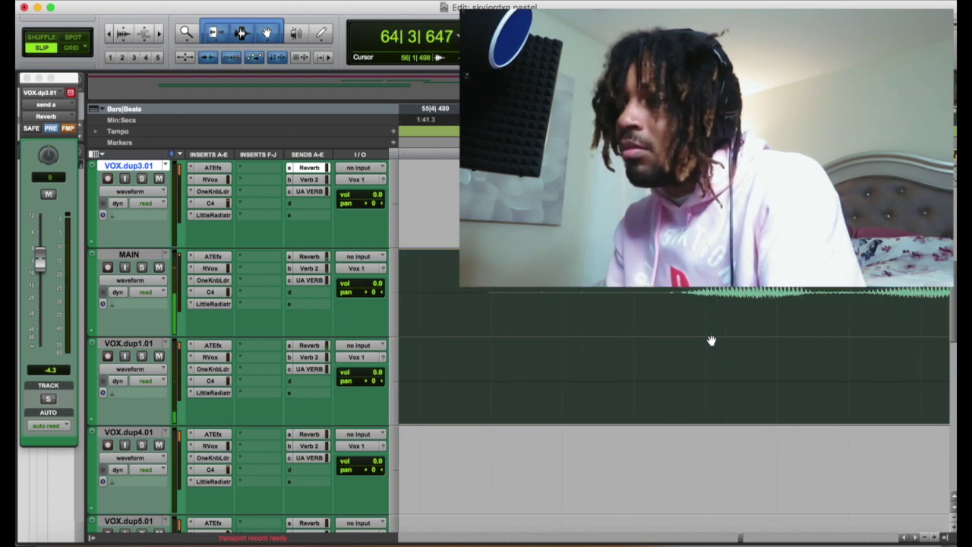
drag(712, 340, 718, 341)
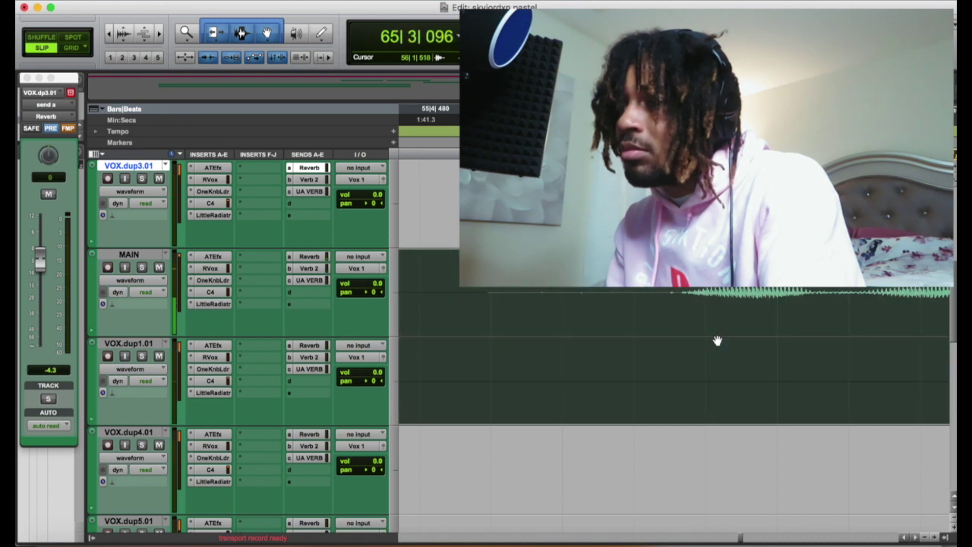
Step: Ungroup both the repeated and the opening clip groups on MAIN and VOX.dup1.01 into their individual clips
key(r)
key(r)
key(r)
key(r)
key(r)
key(r)
key(r)
key(r)
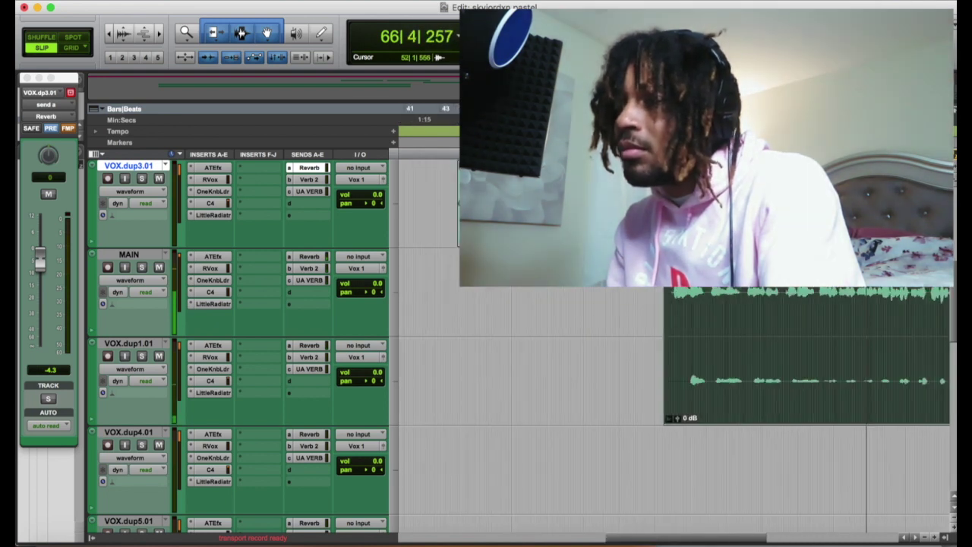
click(776, 288)
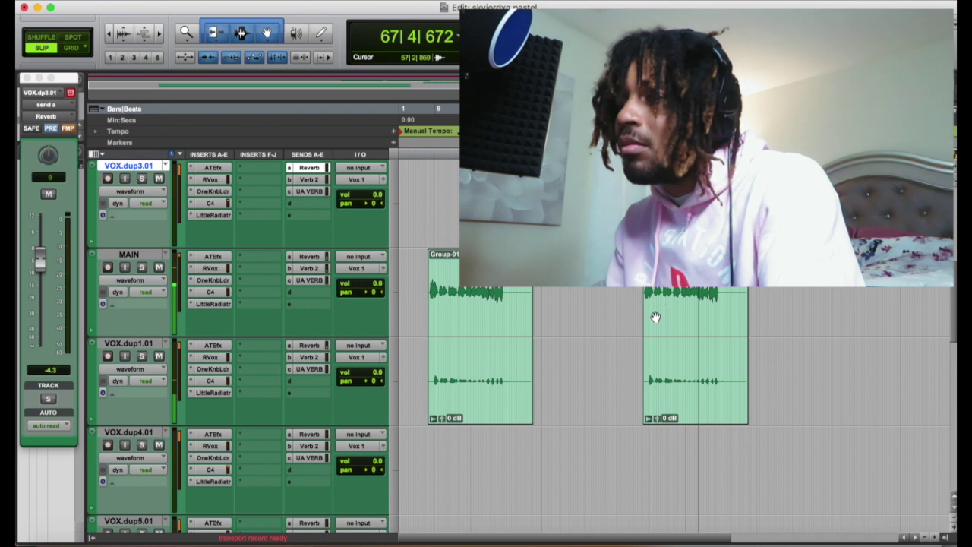
scroll(686, 313, up, 5)
scroll(688, 317, down, 5)
right_click(698, 323)
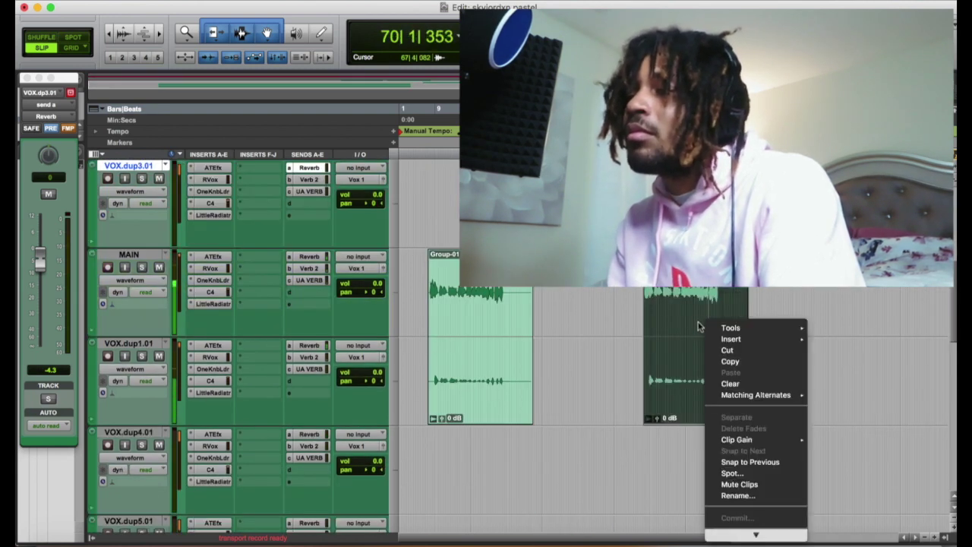
click(736, 499)
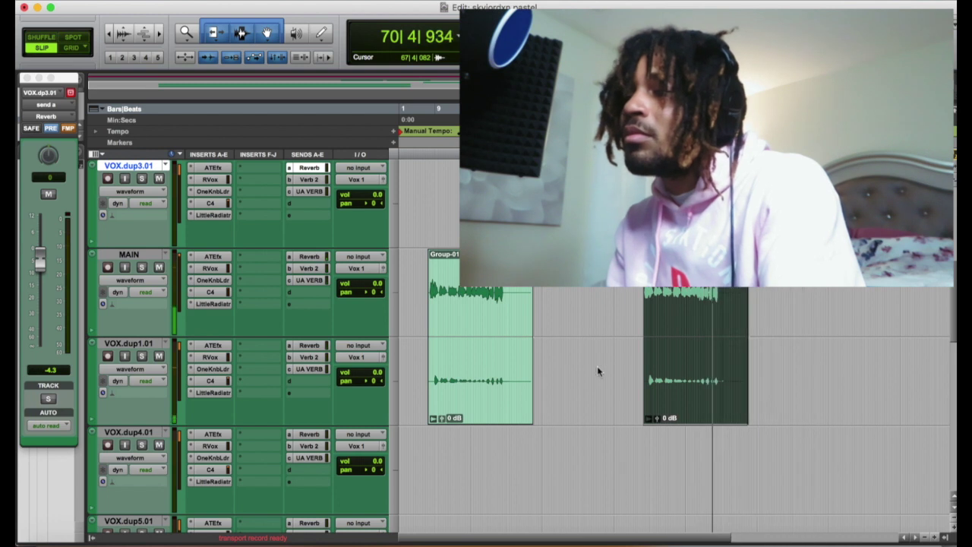
right_click(486, 312)
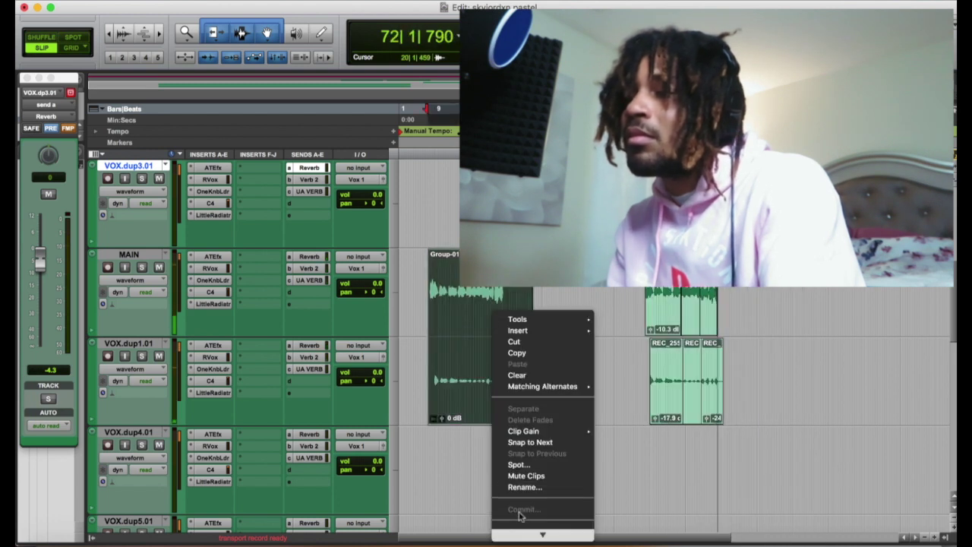
click(532, 502)
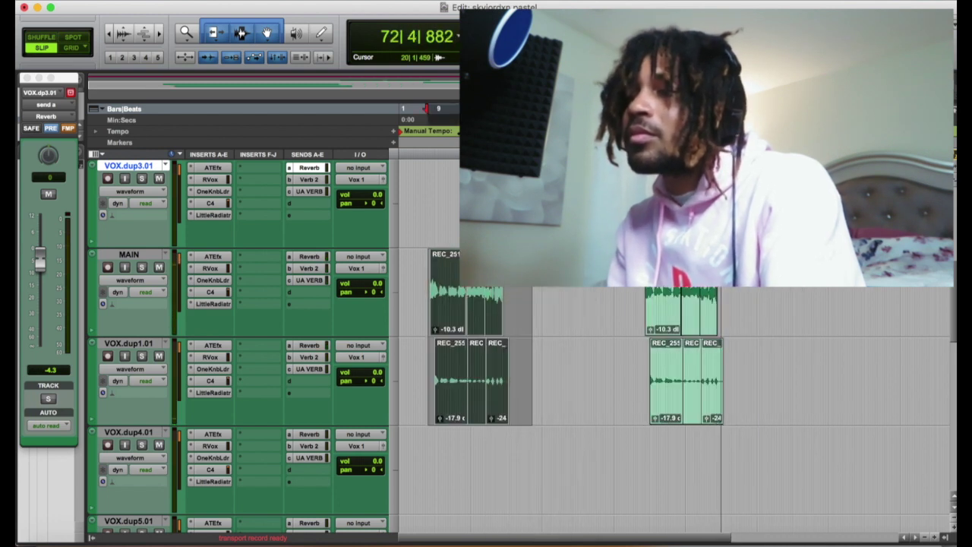
Step: Play back the end of the verse on VOX.dup2.01 and VOX.dup3.01, starting near bar 45
click(599, 228)
key(t)
key(t)
key(t)
key(space)
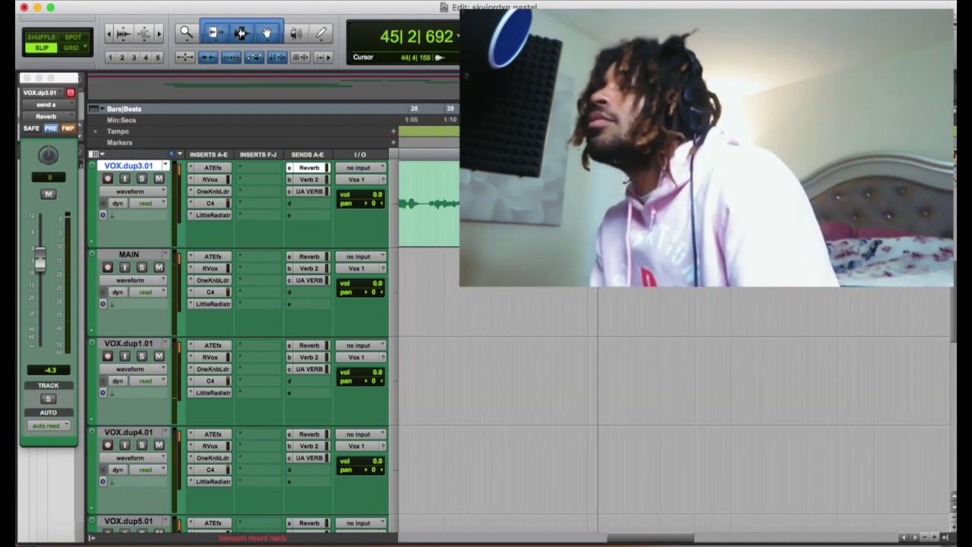
scroll(779, 251, up, 4)
scroll(760, 266, down, 3)
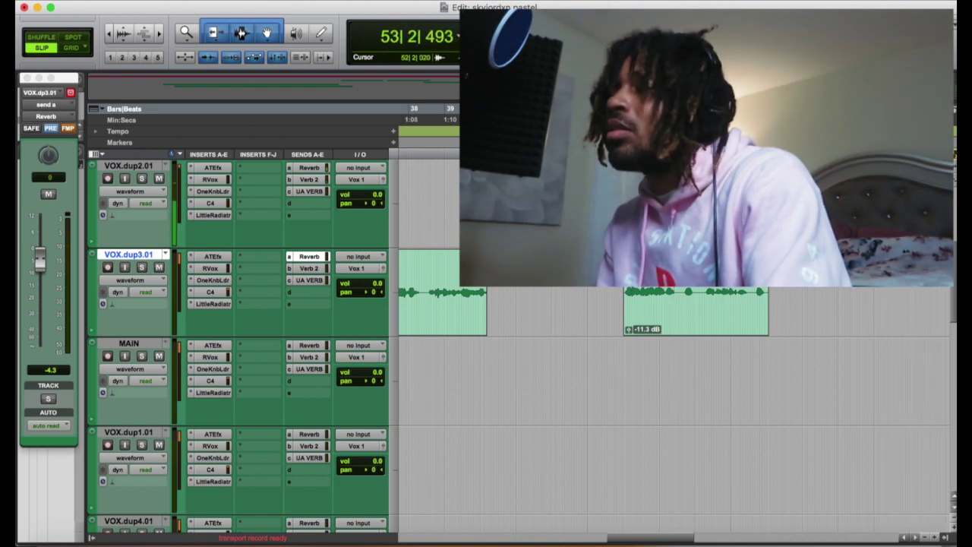
key(r)
scroll(799, 243, up, 2)
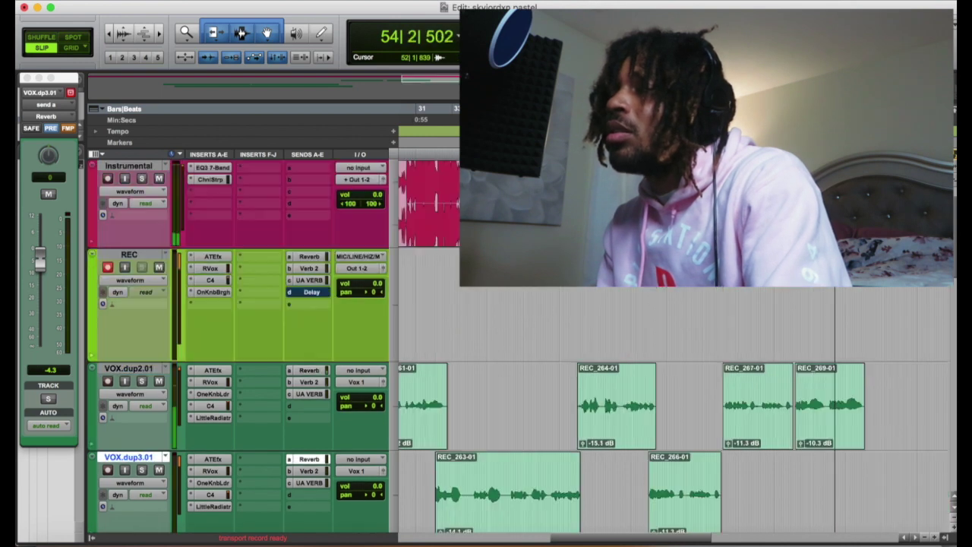
scroll(795, 243, down, 1)
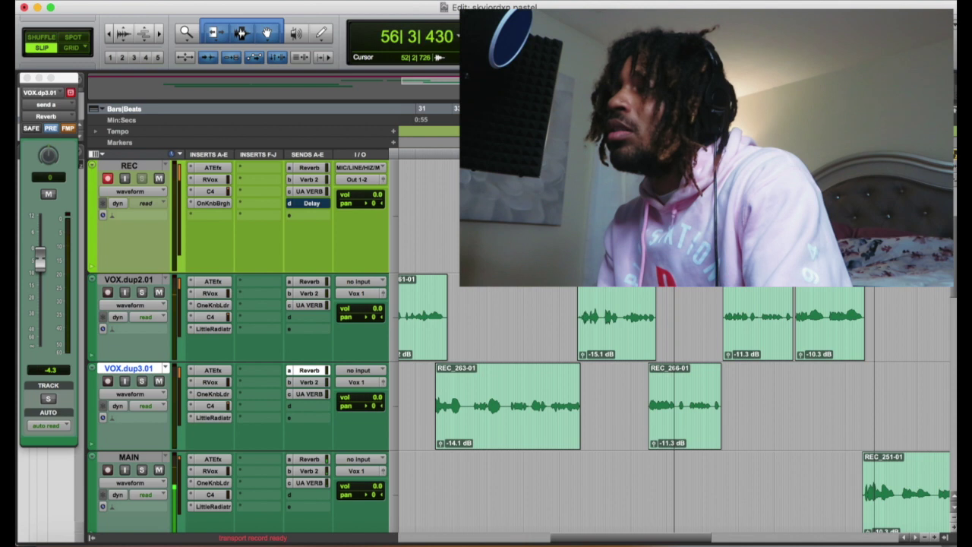
Step: Listen to the repeated opening vocals on MAIN and VOX.dup1.01 after the verse and stop playback
scroll(799, 243, down, 4)
scroll(799, 243, up, 3)
key(r)
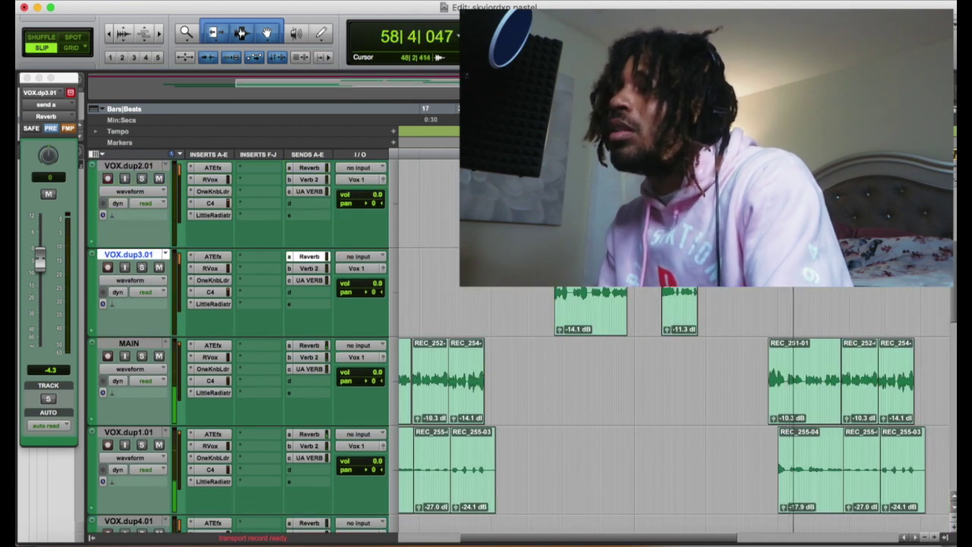
key(r)
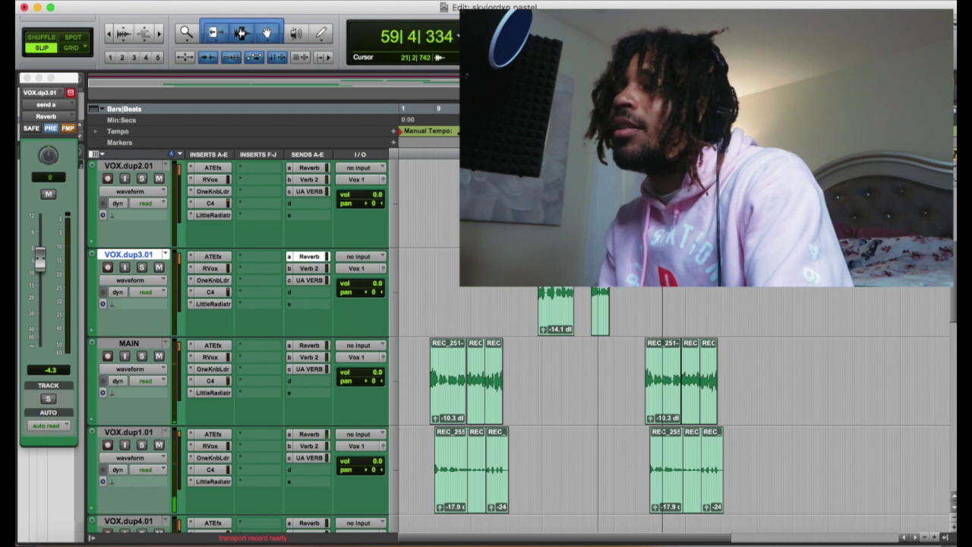
scroll(723, 313, up, 3)
scroll(723, 307, down, 4)
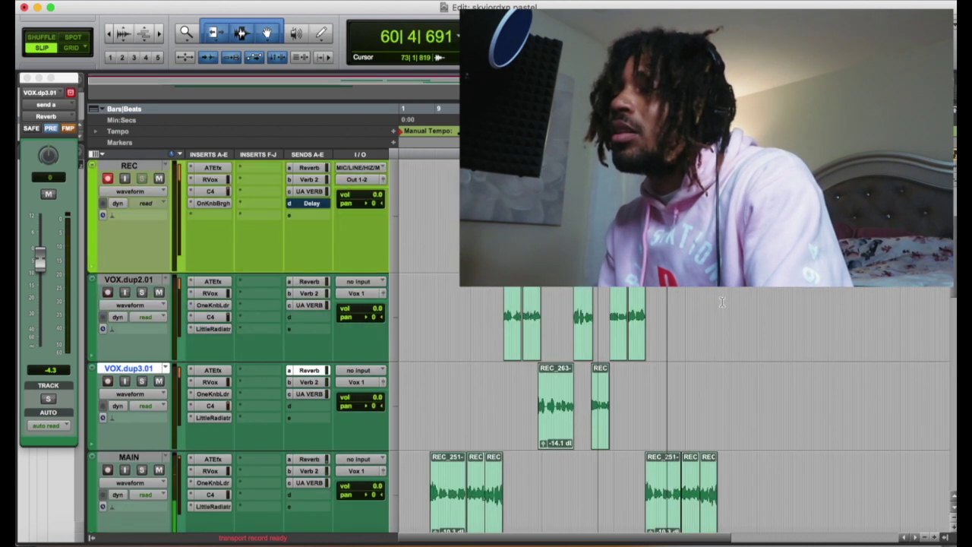
key(space)
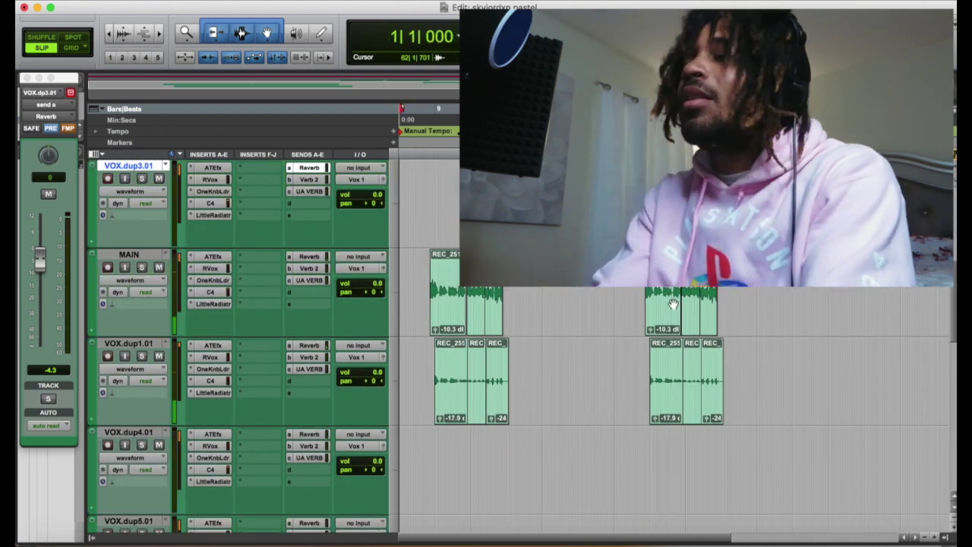
Step: Record an intro vocal take on REC from the start of the song to about bar 14
key(space)
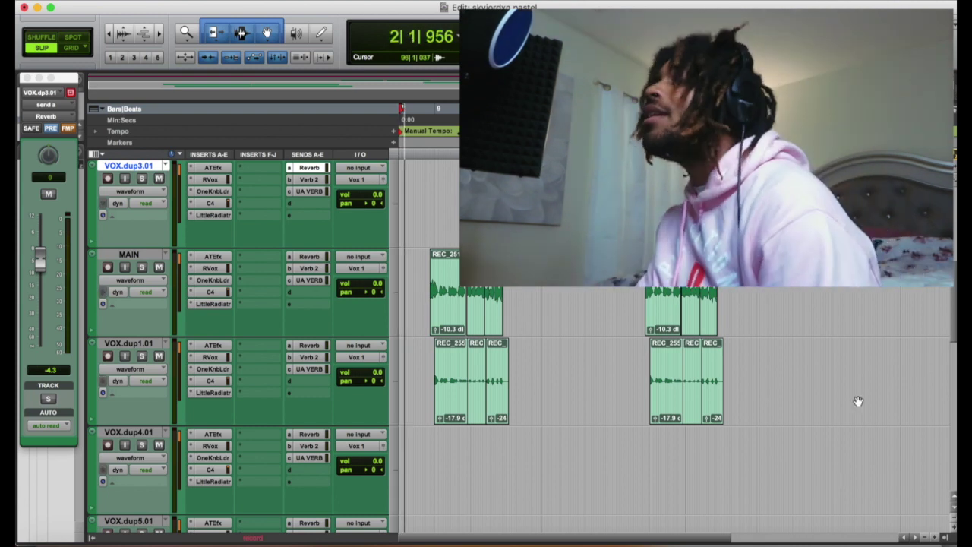
scroll(795, 327, up, 3)
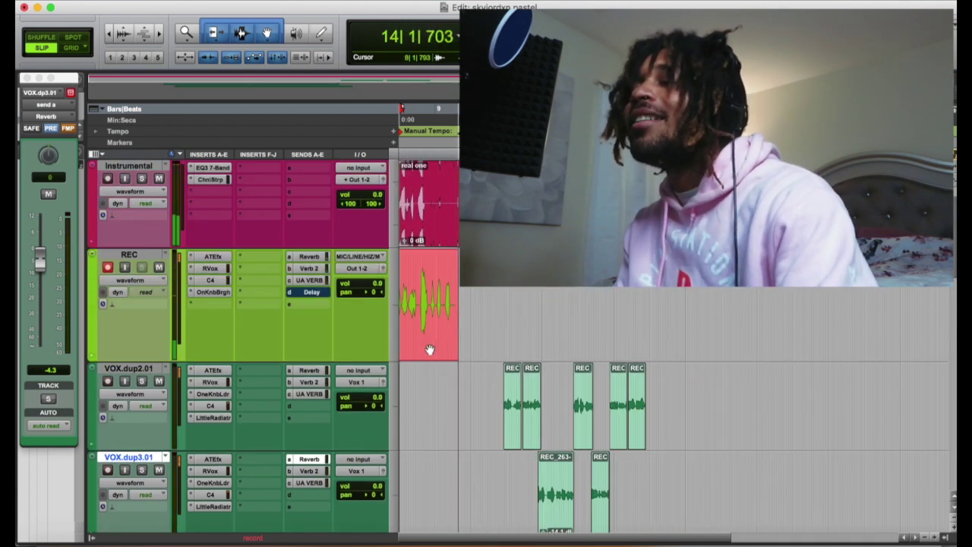
key(space)
Step: Move the new intro take from REC to VOX.dup2.01 and play it back from the start of the song
drag(417, 344, 410, 392)
key(Return)
key(space)
key(t)
key(t)
key(t)
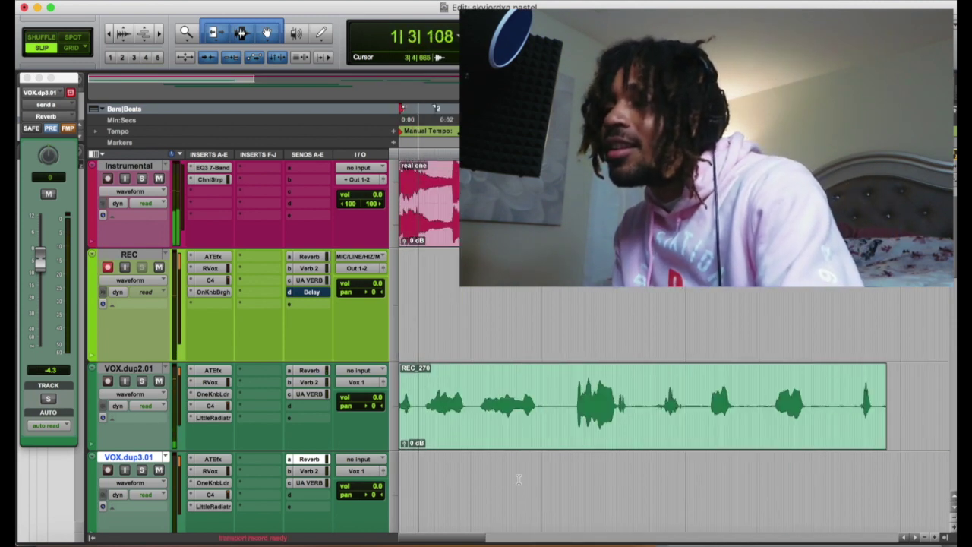
Step: Trim the intro clip to end at about bar 7 and set its clip gain to -14.1 dB
click(634, 394)
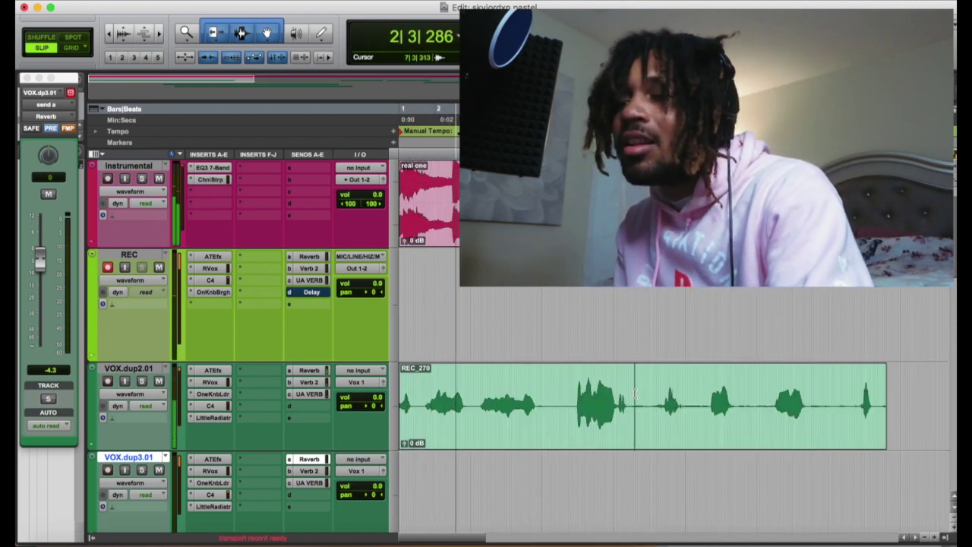
key(s)
drag(405, 442, 404, 461)
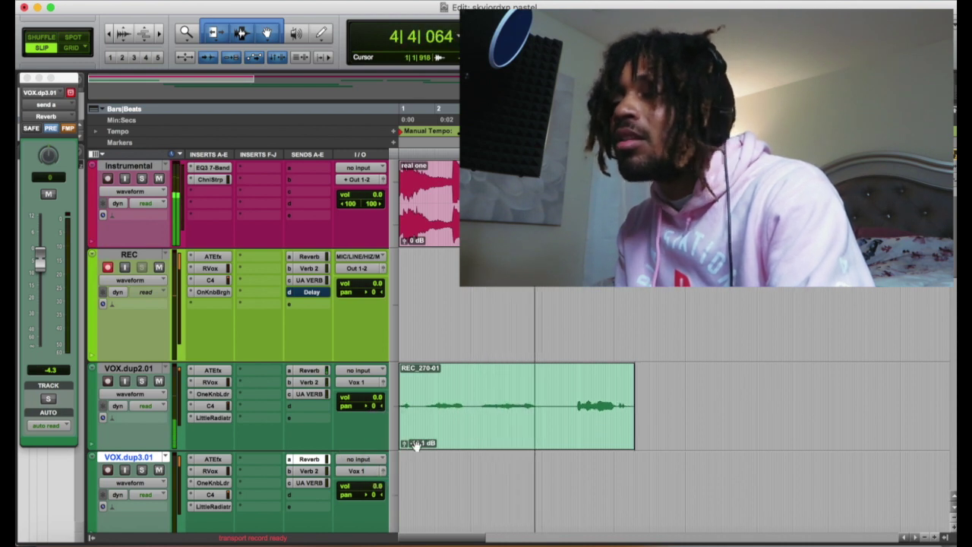
Step: Adjust the Reverb send level of VOX.dup2.01 to -4.1 dB
key(r)
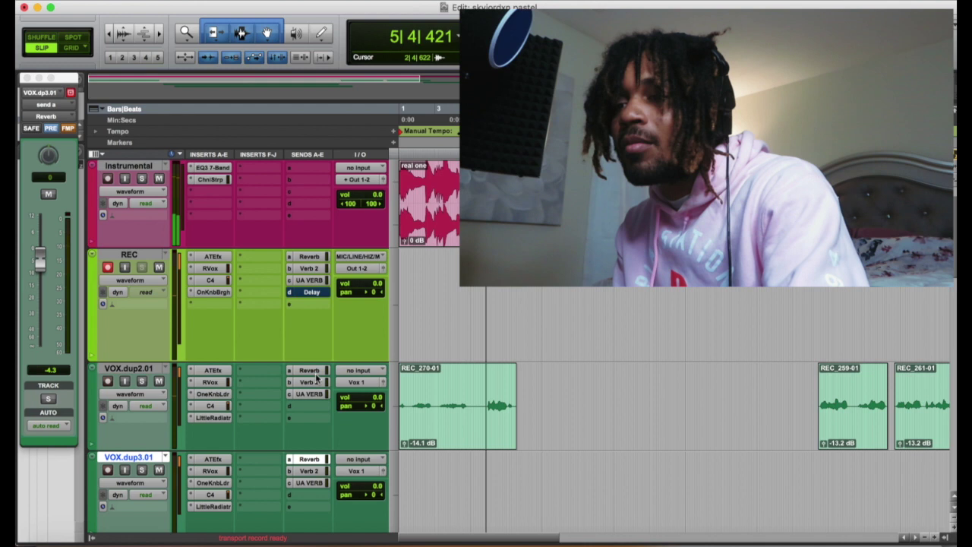
drag(39, 262, 40, 256)
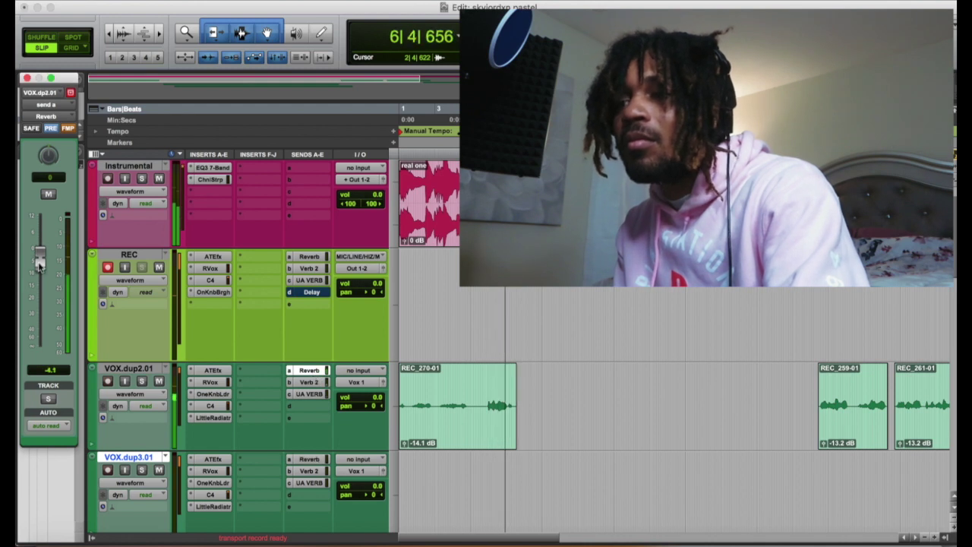
Step: Listen from the intro clip into the opening vocals and check how the MAIN and VOX.dup1.01 clips play together
key(r)
scroll(603, 409, down, 5)
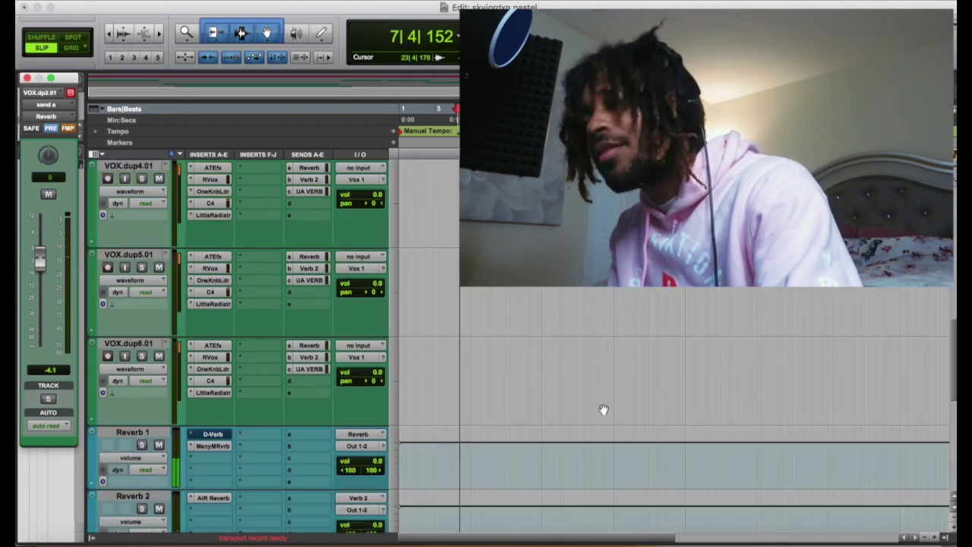
scroll(603, 408, up, 6)
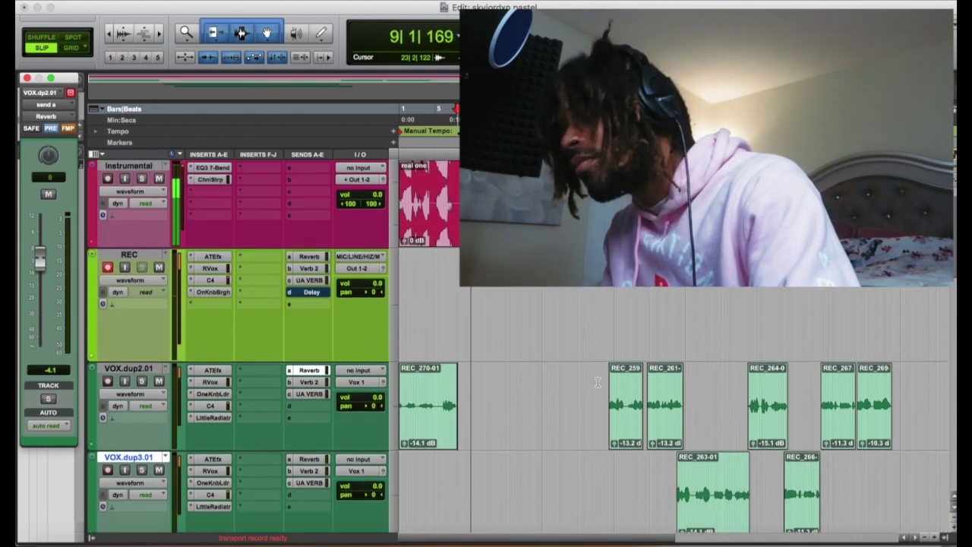
key(r)
scroll(600, 379, down, 3)
scroll(600, 380, up, 3)
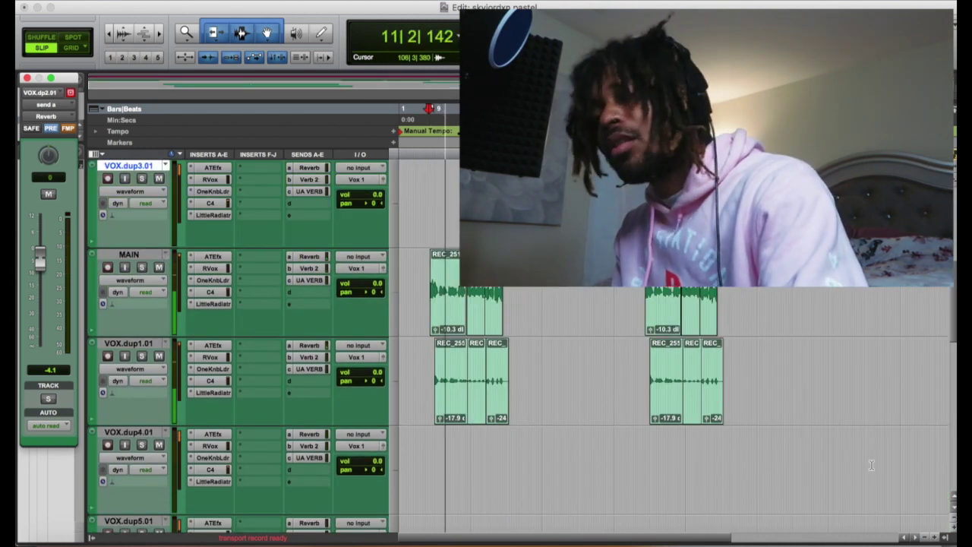
scroll(866, 460, up, 4)
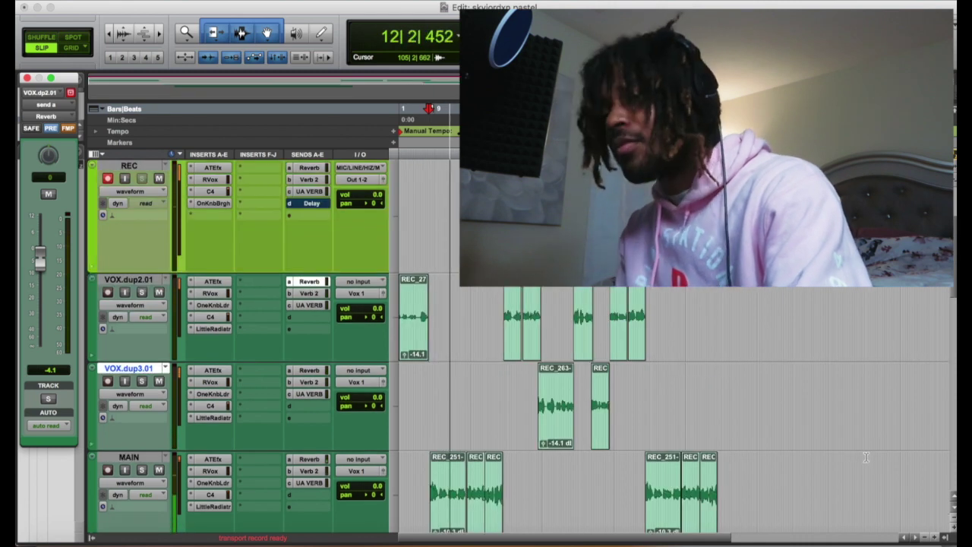
scroll(866, 457, down, 4)
scroll(866, 457, up, 2)
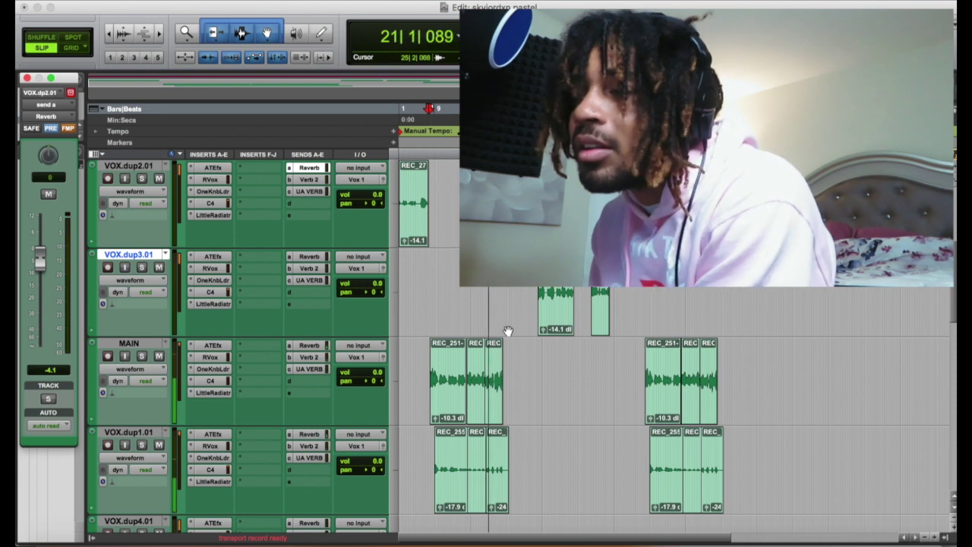
Step: Lower the clip gain of REC_259-01 to -17.0 dB and of REC_261-01 to -14.1 dB on VOX.dup2.01
scroll(507, 331, down, 1)
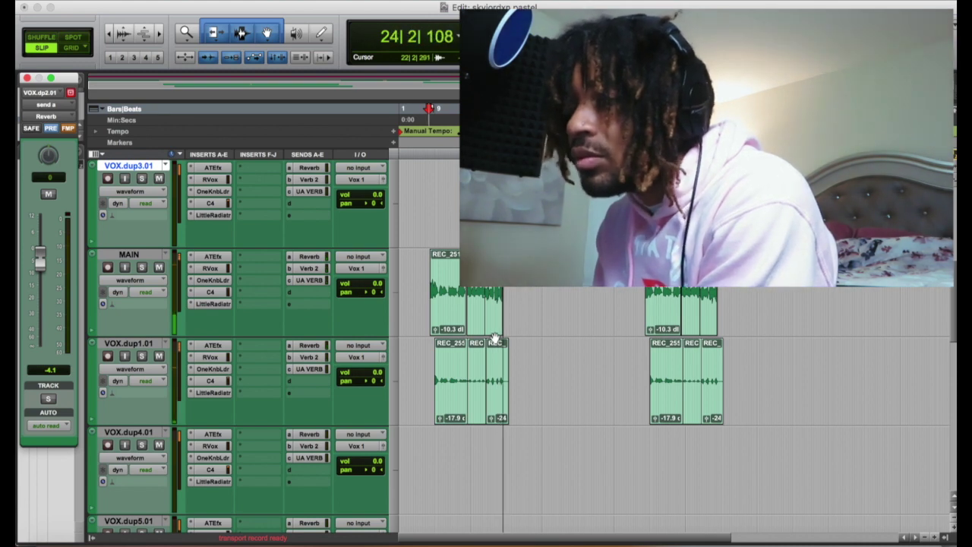
scroll(496, 340, up, 3)
scroll(495, 340, up, 3)
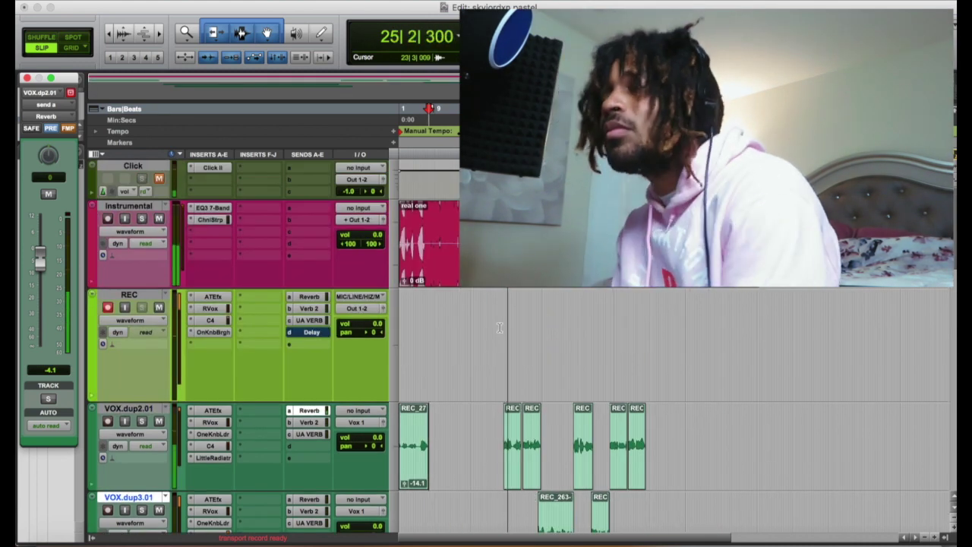
key(t)
key(t)
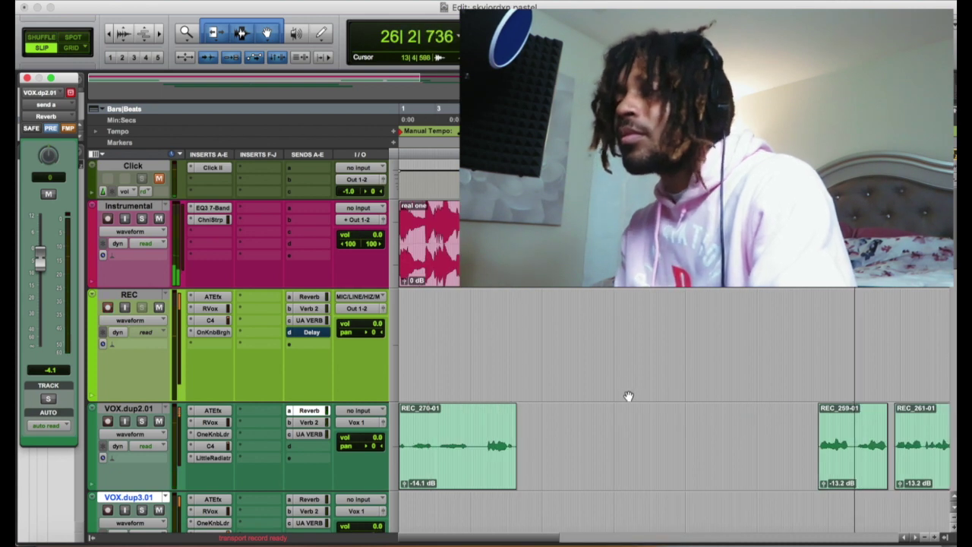
scroll(629, 397, down, 1)
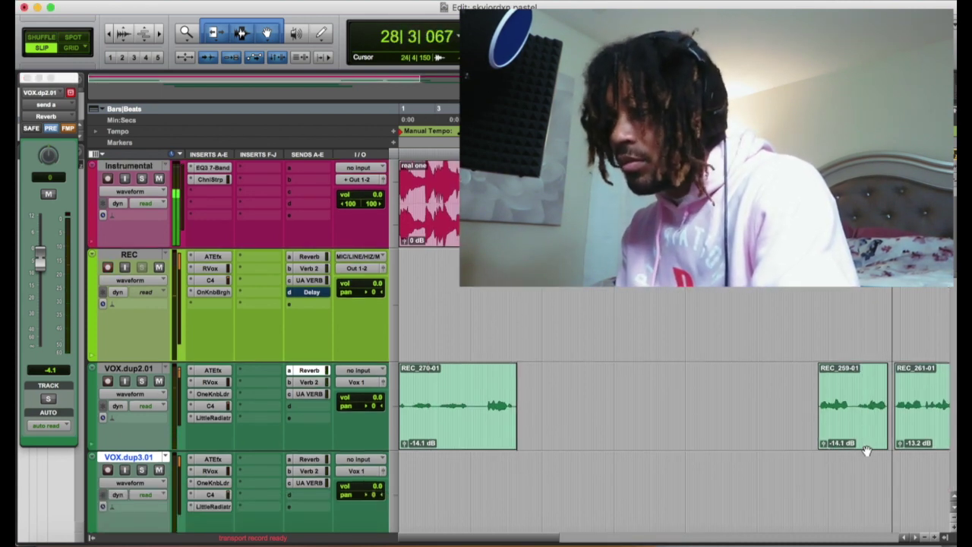
drag(901, 443, 901, 449)
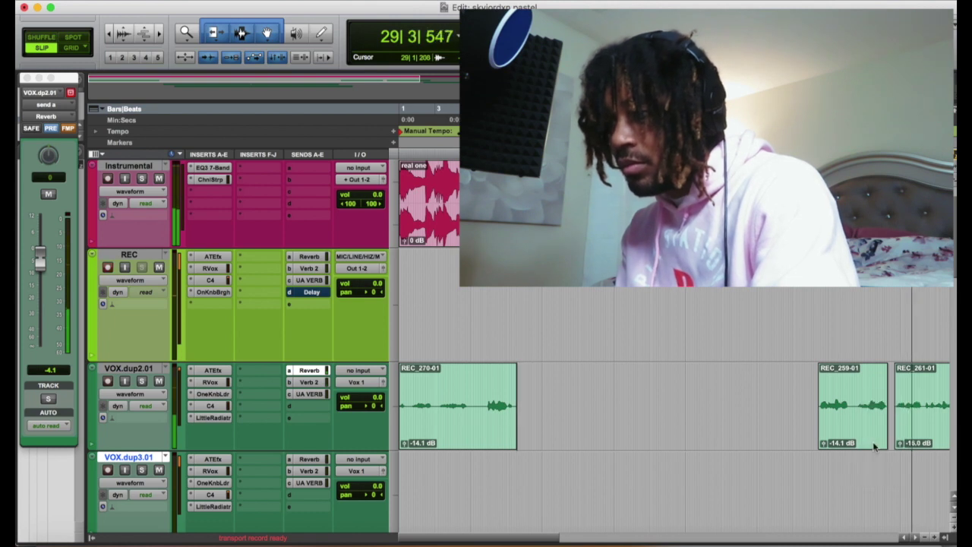
drag(825, 443, 826, 450)
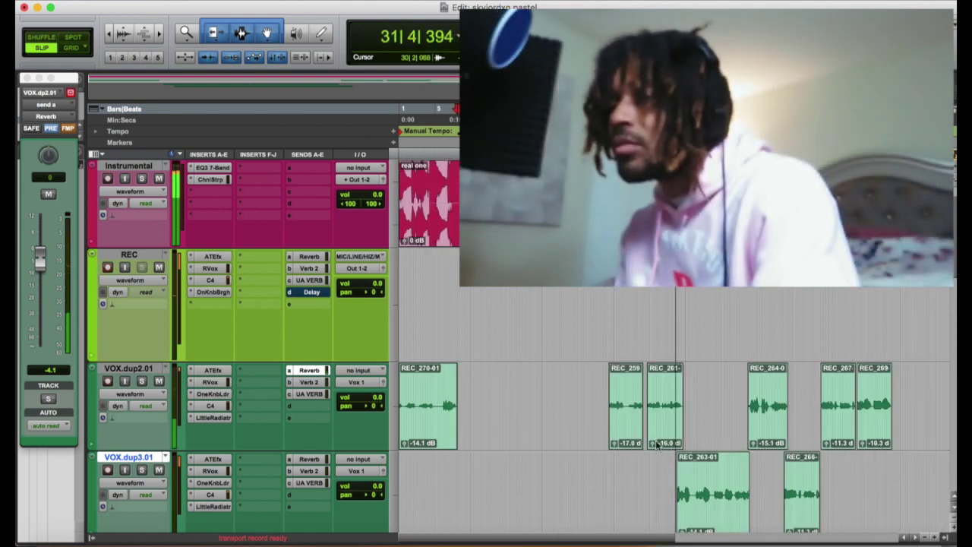
drag(653, 446, 681, 446)
Step: Lower the clip gains of REC_263-01 to -17.0 dB, REC_264 to -17.9 dB, REC_266-01 to -14.1 dB and REC_269 to -16.0 dB
scroll(661, 438, down, 3)
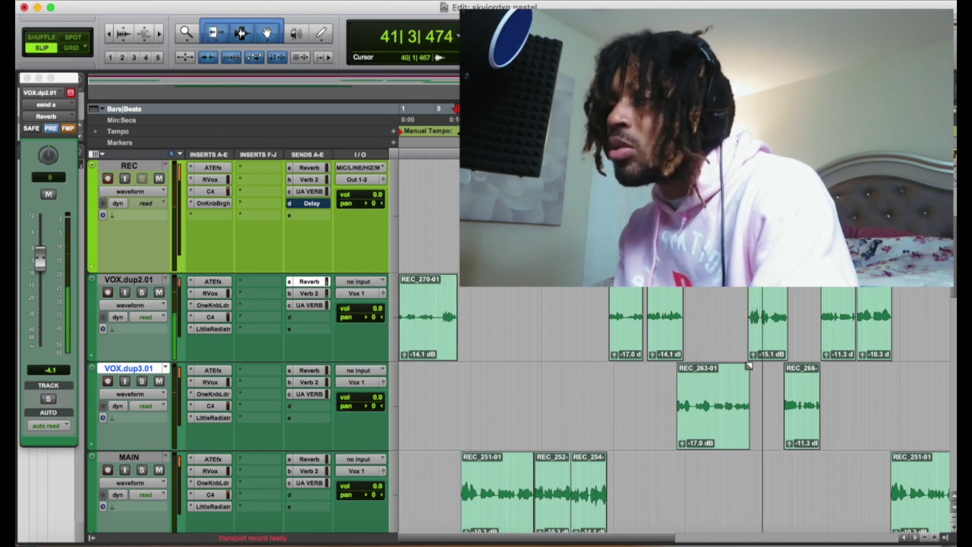
drag(753, 354, 752, 366)
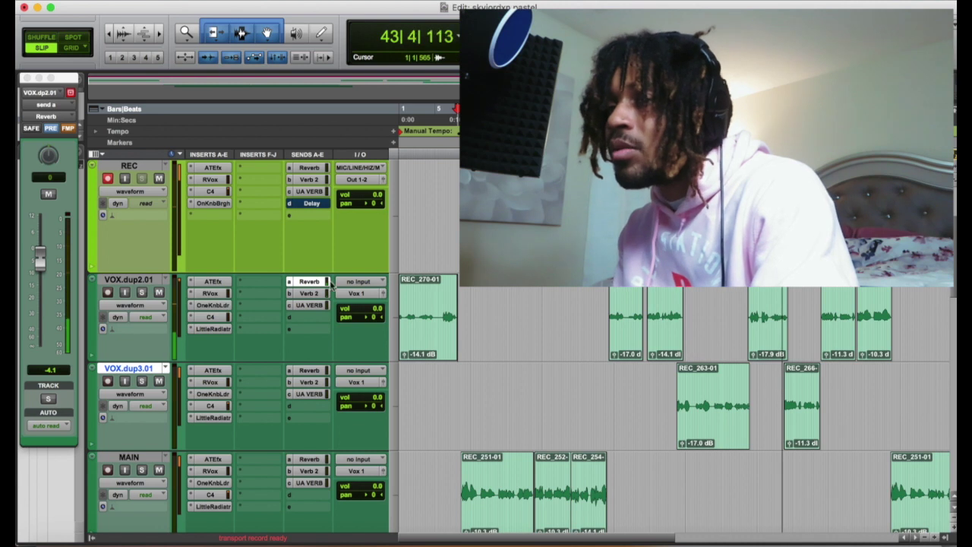
key(t)
key(t)
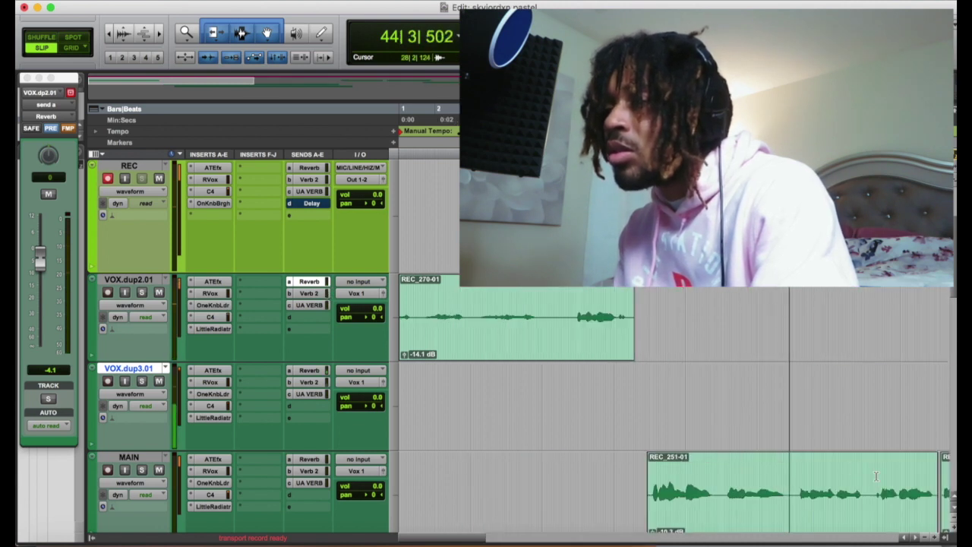
scroll(819, 454, down, 4)
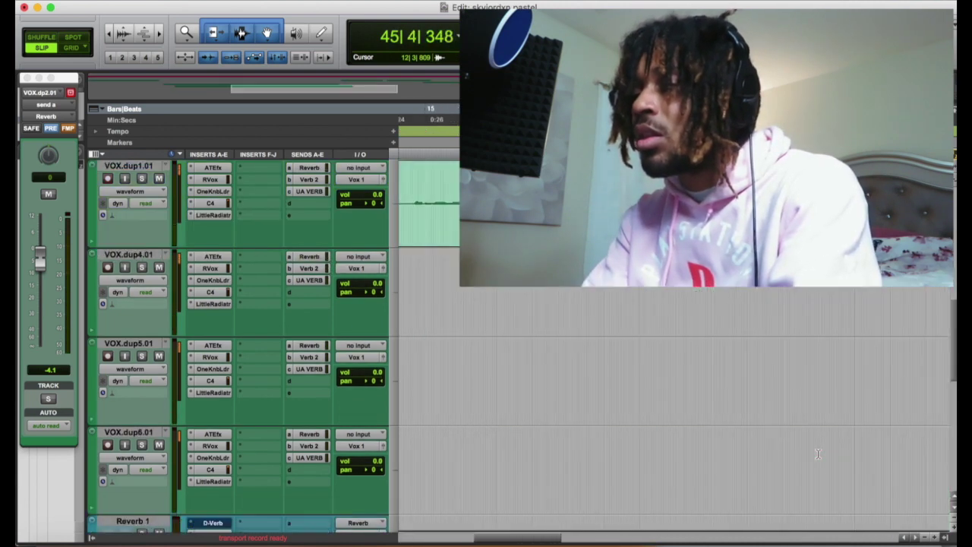
key(r)
scroll(819, 454, right, 10)
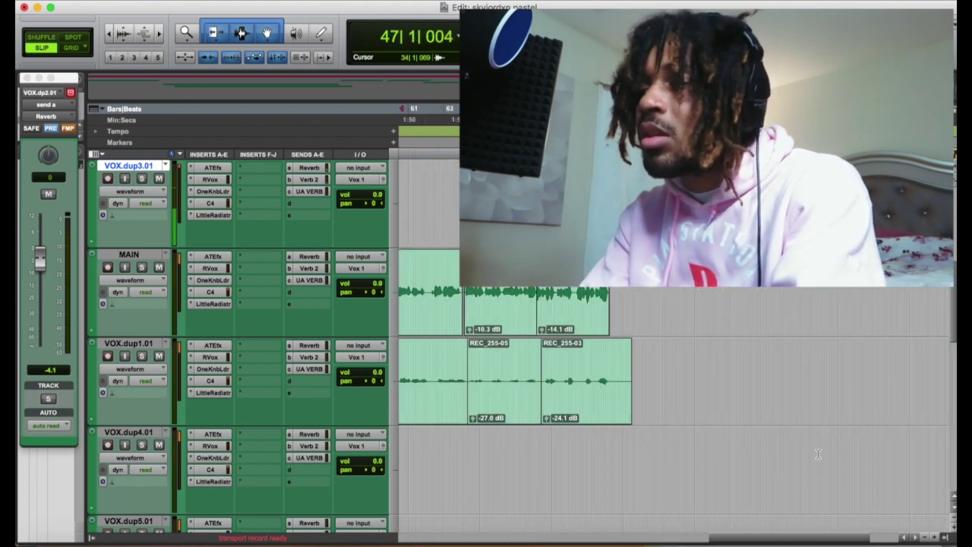
scroll(818, 454, left, 10)
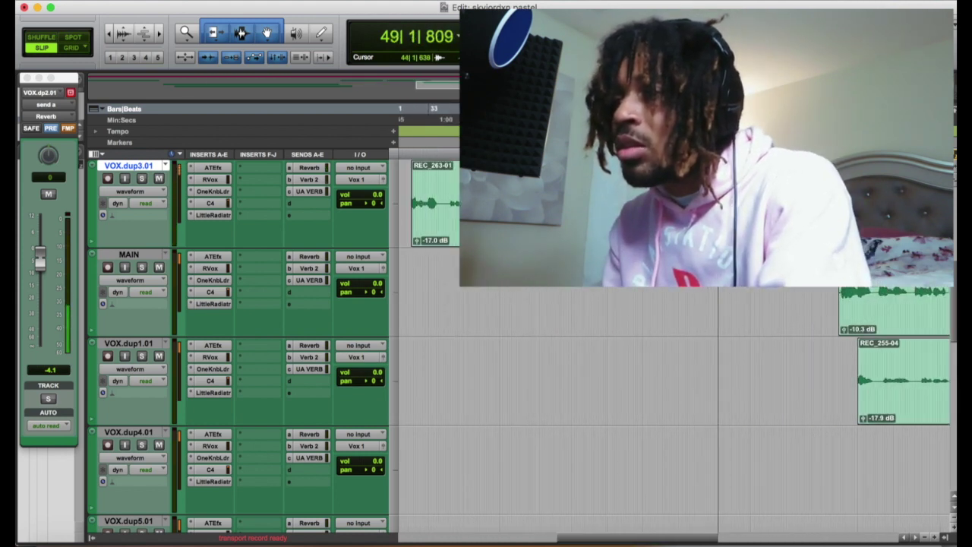
scroll(669, 380, up, 2)
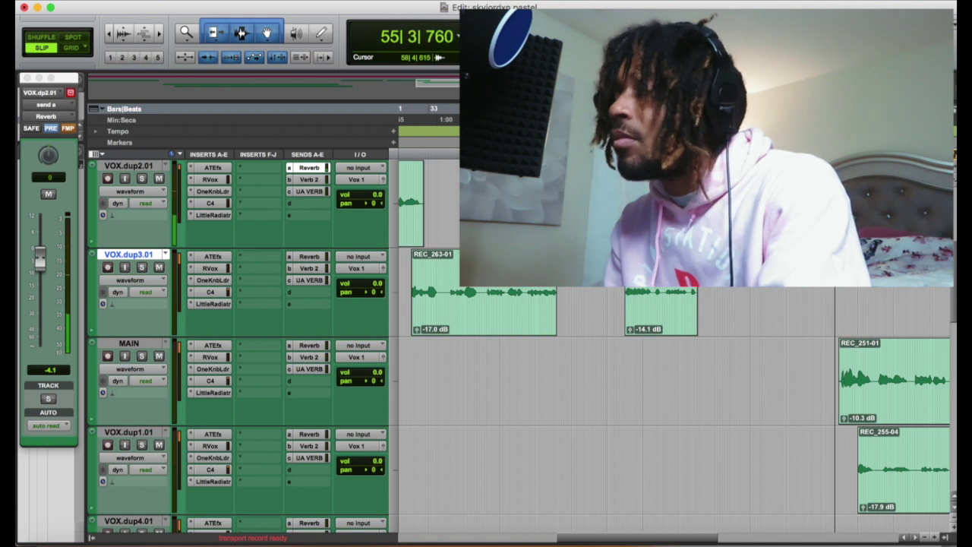
Step: Lower the clip gain of the first repeated vocal clip after the verse on MAIN to -13.2 dB
scroll(516, 342, up, 5)
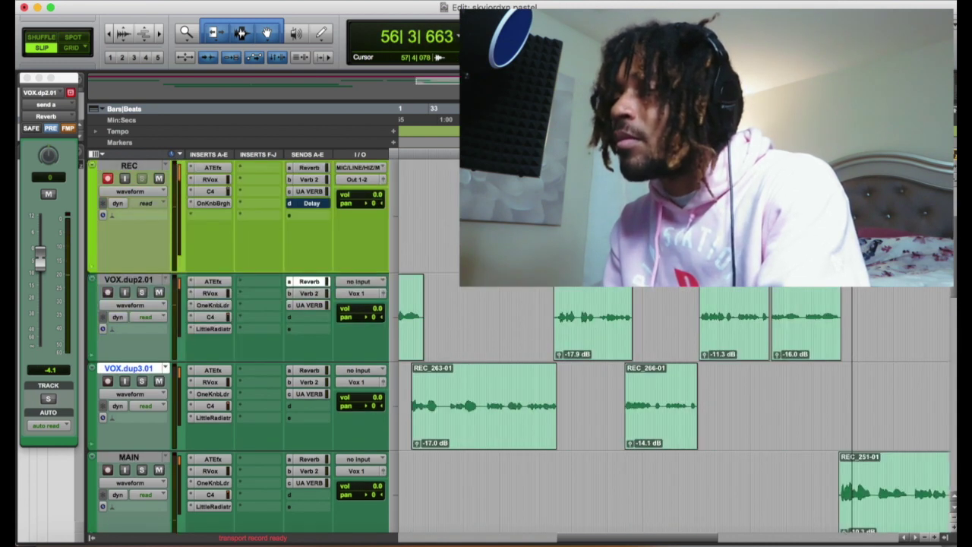
scroll(847, 417, down, 5)
click(846, 418)
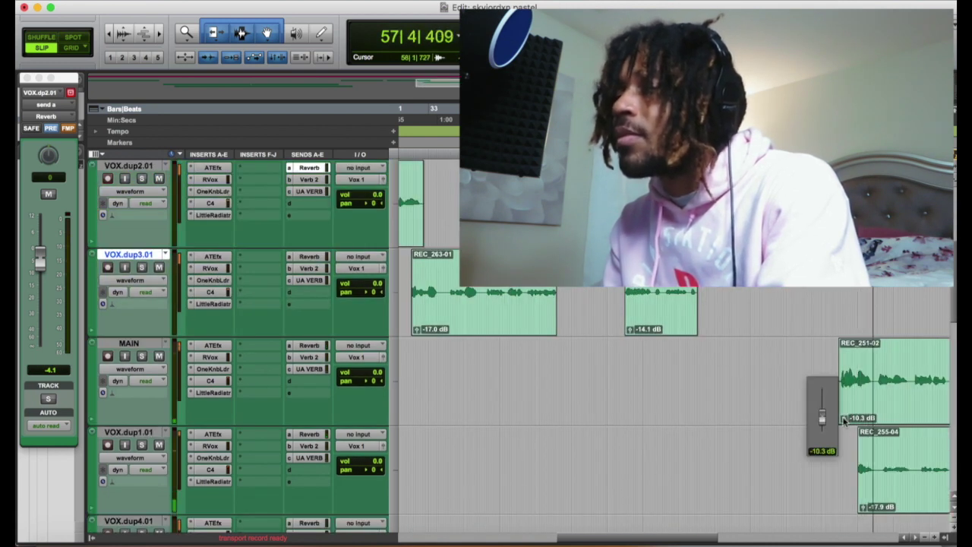
drag(843, 419, 842, 427)
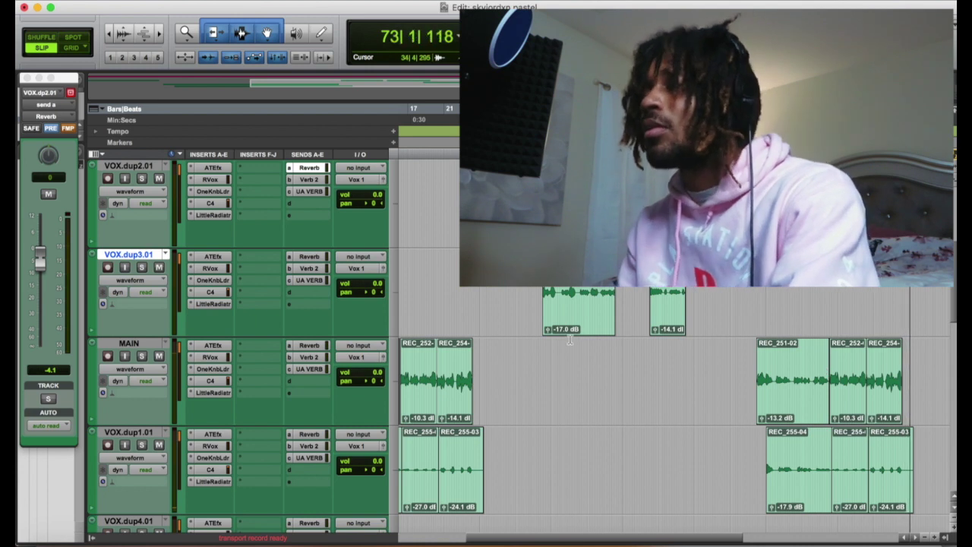
Step: Record a new vocal take on REC following the repeated vocals at about bar 72 and play it back
scroll(577, 348, up, 5)
scroll(584, 351, down, 5)
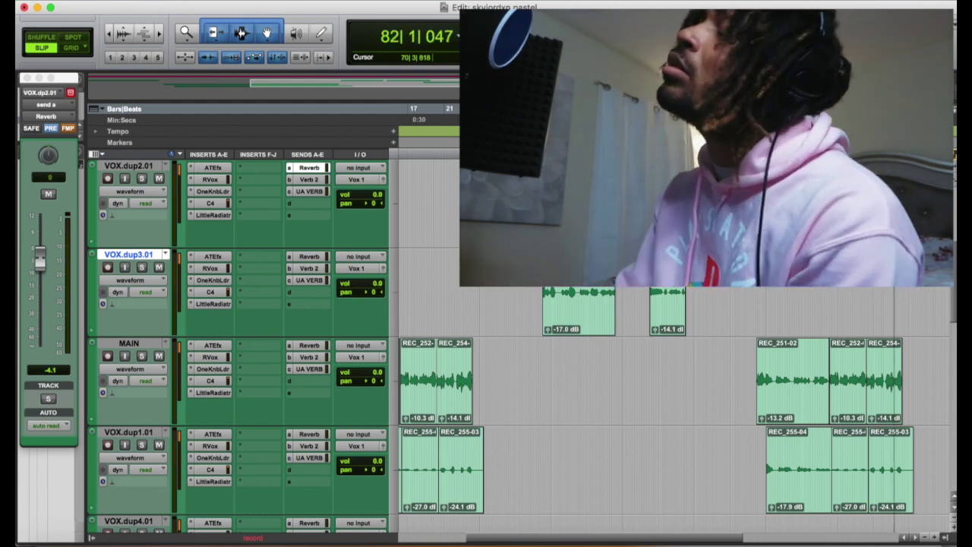
key(space)
scroll(517, 410, up, 5)
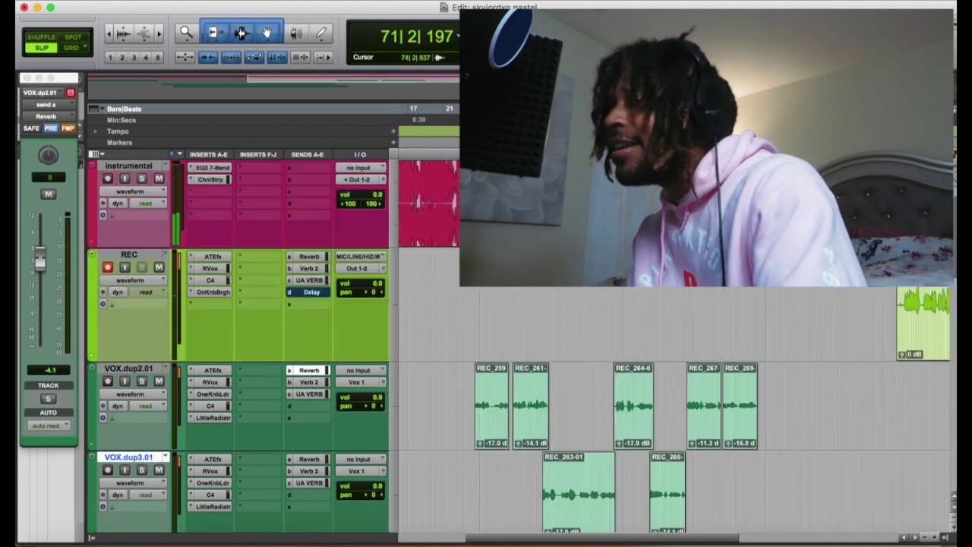
key(space)
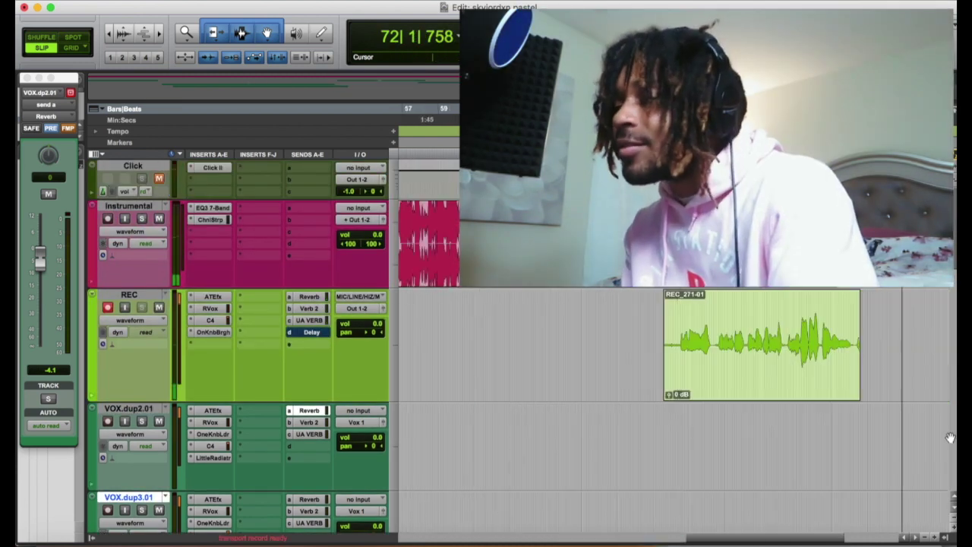
Step: Move the new take from REC to VOX.dup2.01 and set its clip gain to -6.6 dB
scroll(770, 418, down, 4)
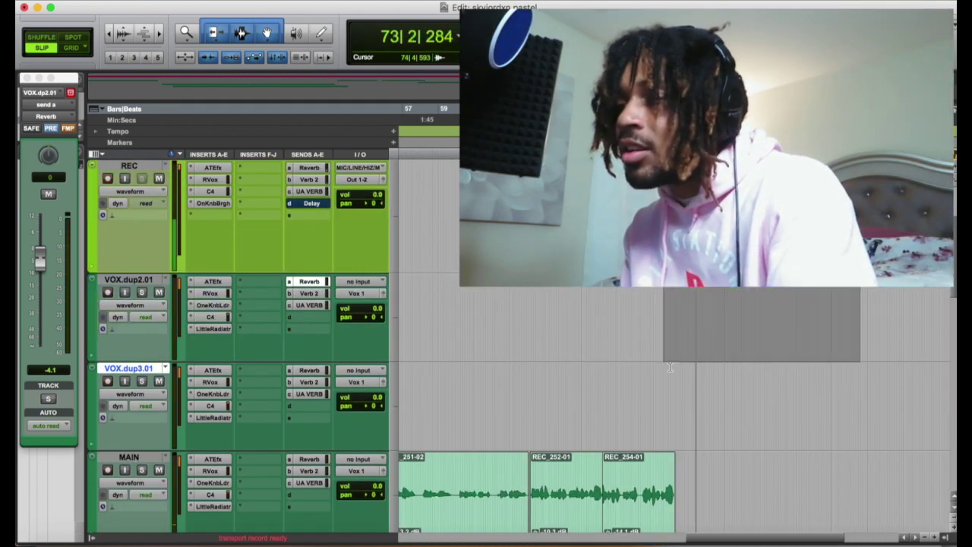
click(669, 355)
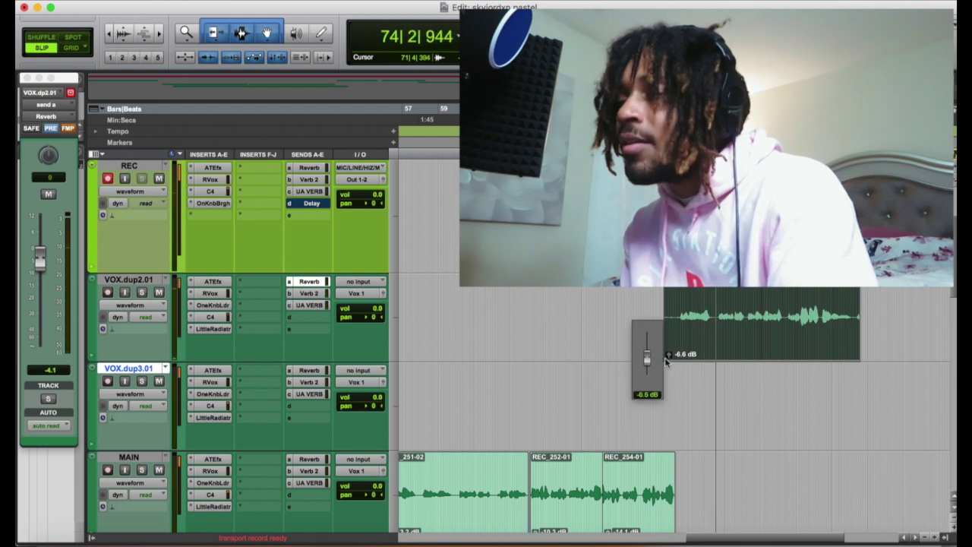
Step: Trim the new VOX.dup2.01 clip to start at about bar 72 beat 2 and end at about bar 80 beat 2
click(680, 315)
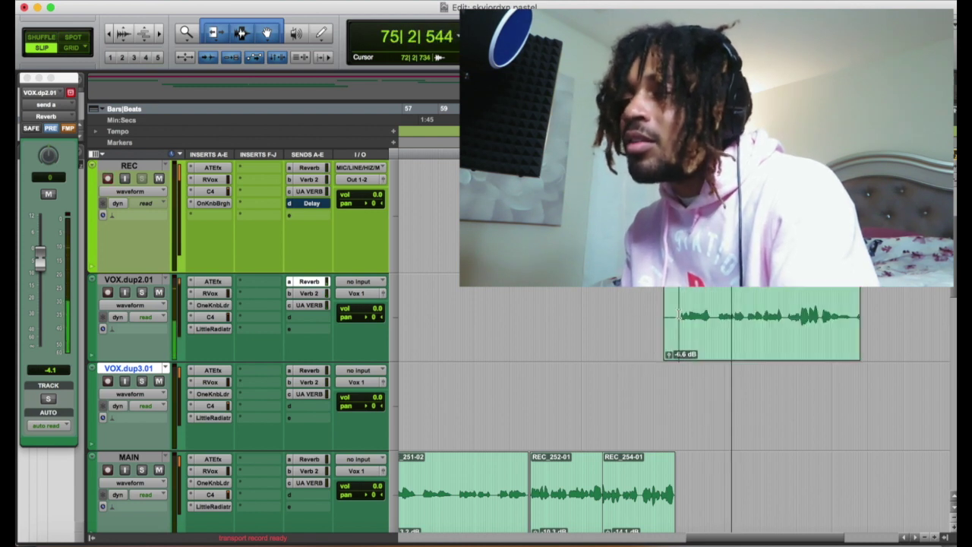
key(a)
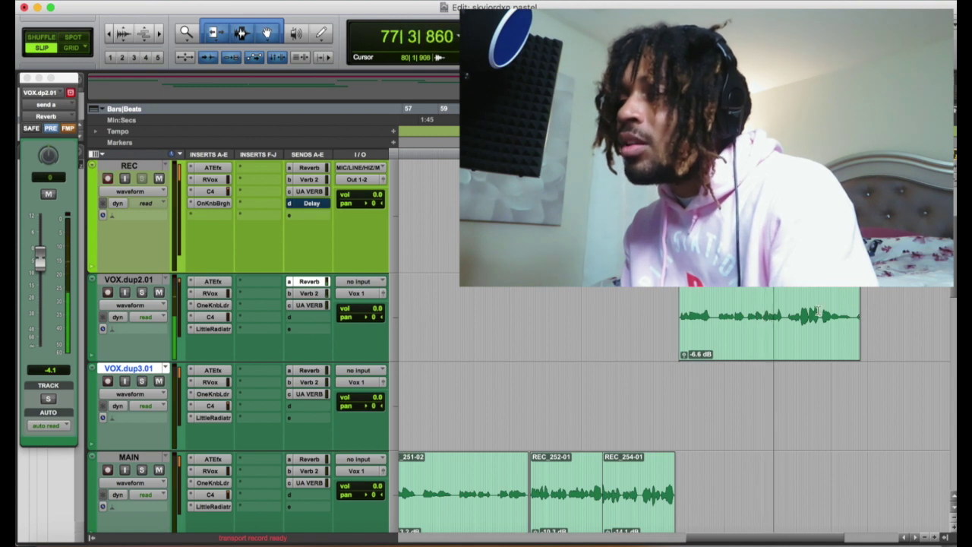
key(t)
drag(813, 542, 830, 540)
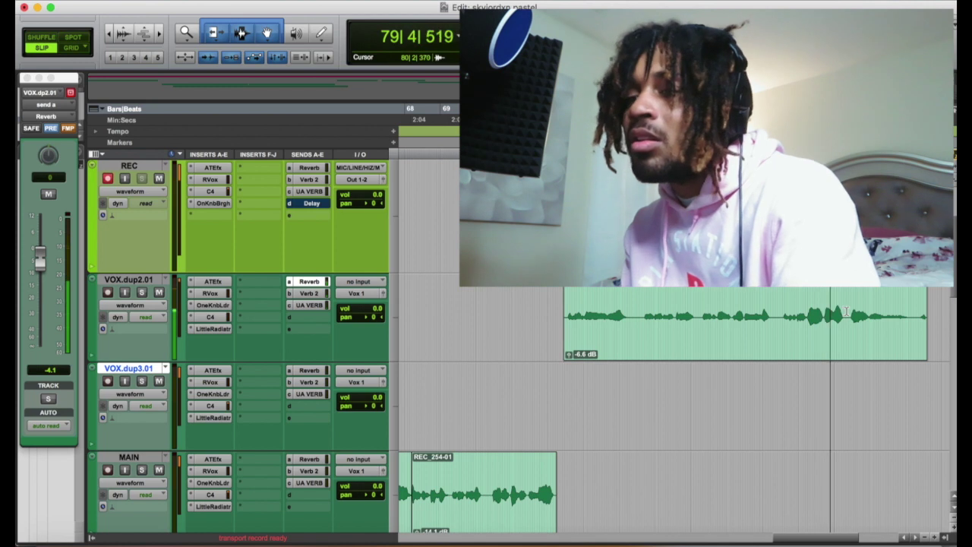
click(842, 317)
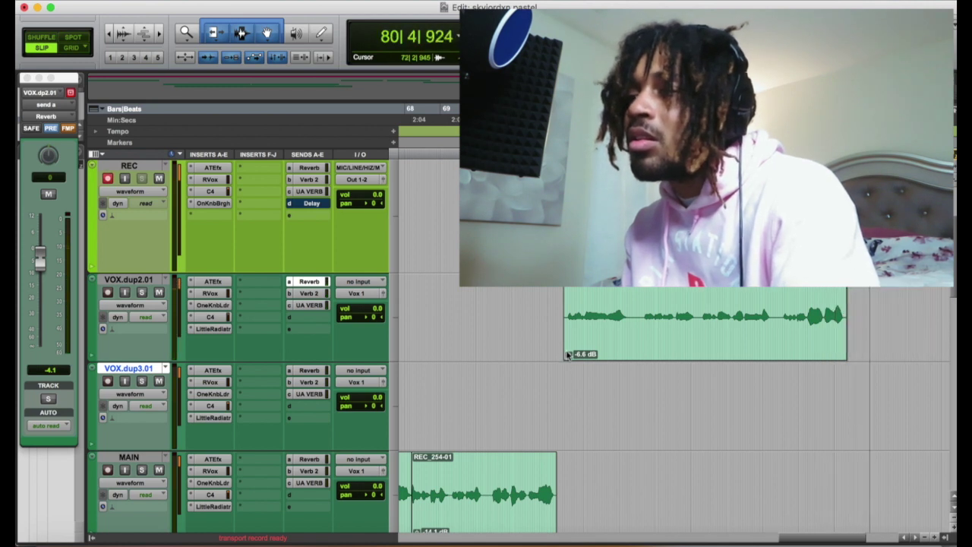
Step: Lower the new clip's gain to -16.0 dB and play it back from its start
drag(569, 354, 568, 365)
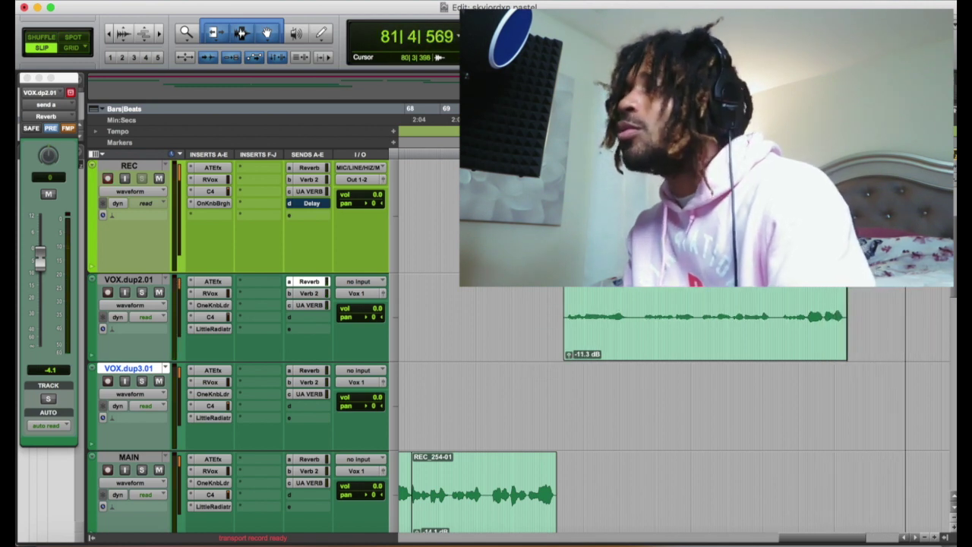
key(space)
key(space)
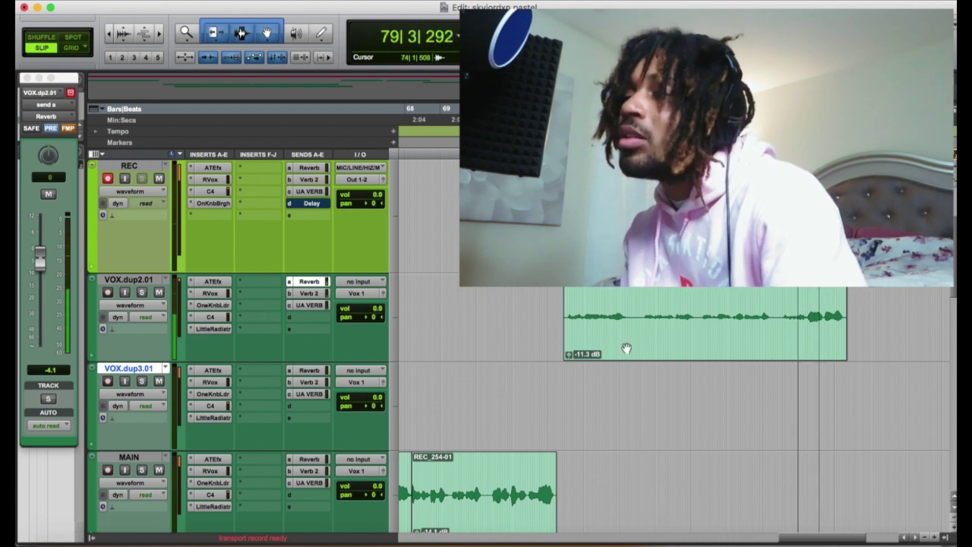
drag(572, 358, 570, 368)
key(space)
click(567, 375)
key(space)
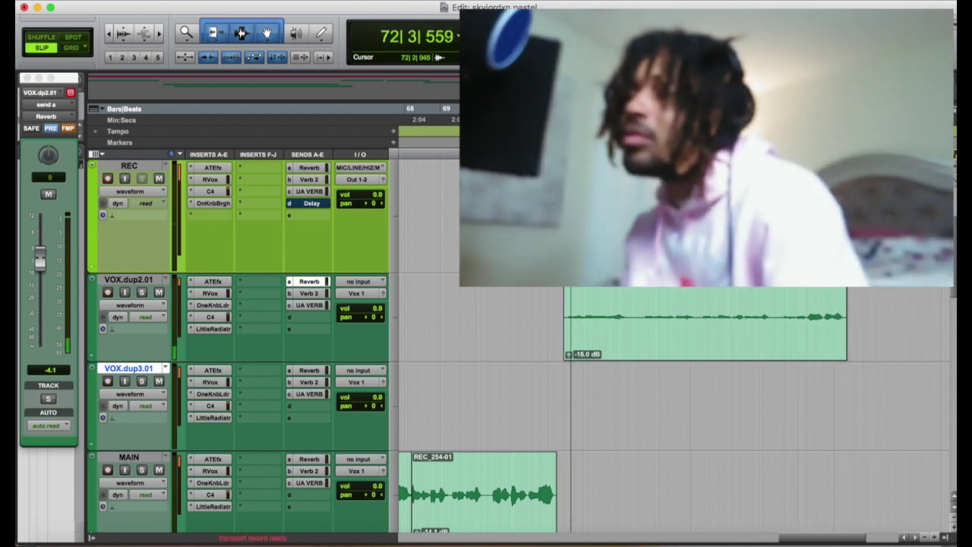
Step: Listen through the new closing clip and examine the clip layout across all vocal tracks over the whole song
key(r)
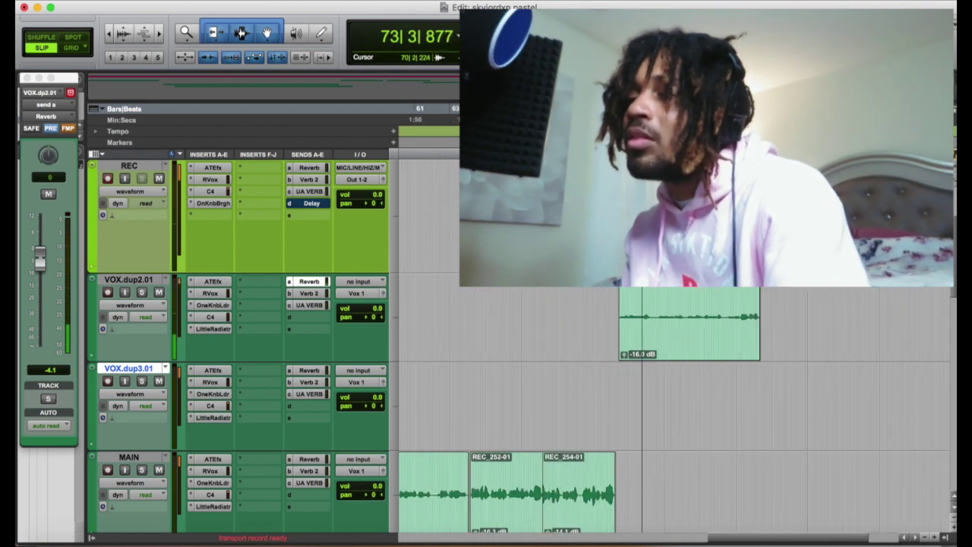
key(r)
key(r)
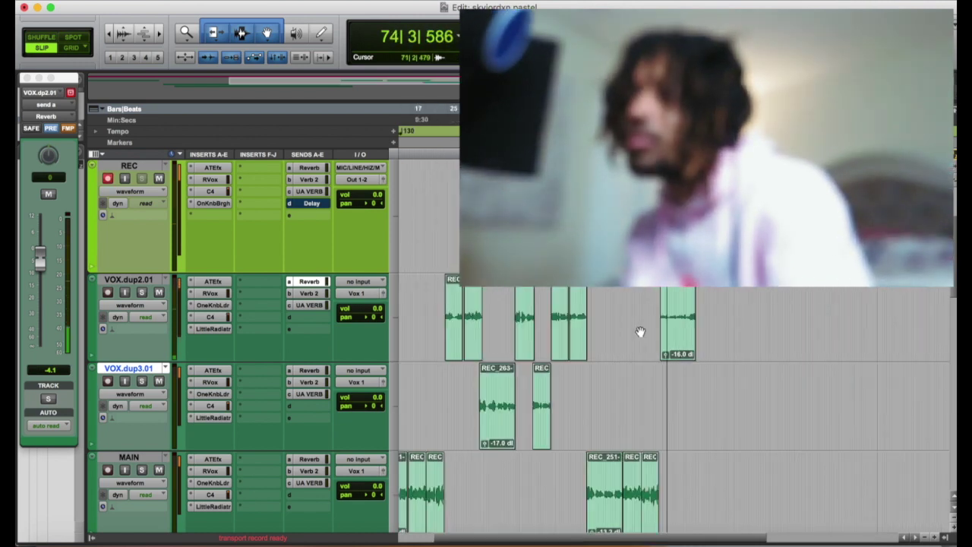
scroll(597, 517, left, 3)
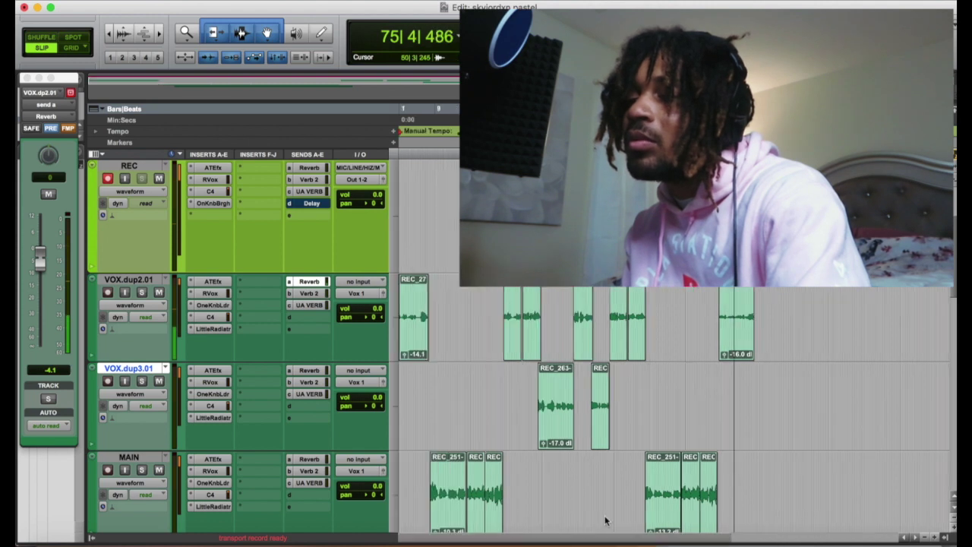
scroll(652, 453, down, 5)
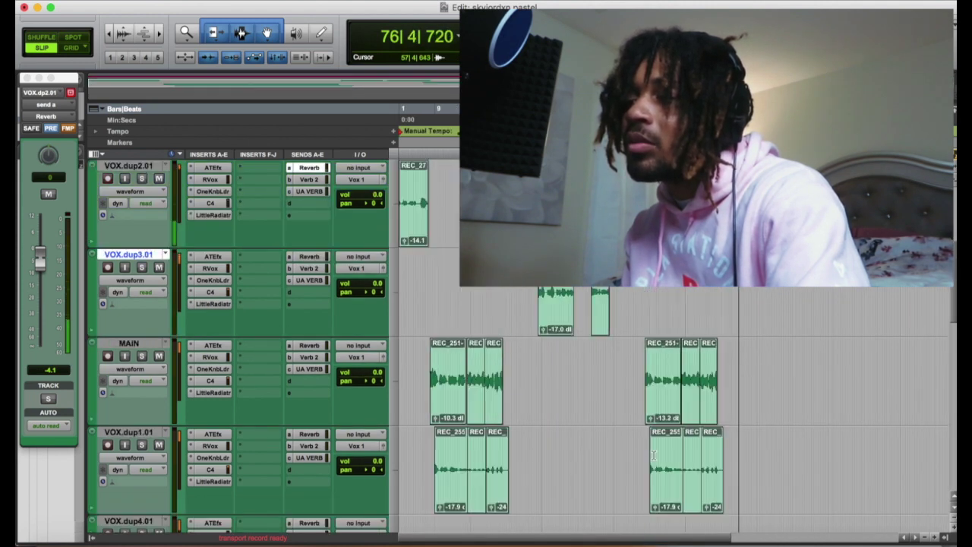
scroll(653, 455, down, 2)
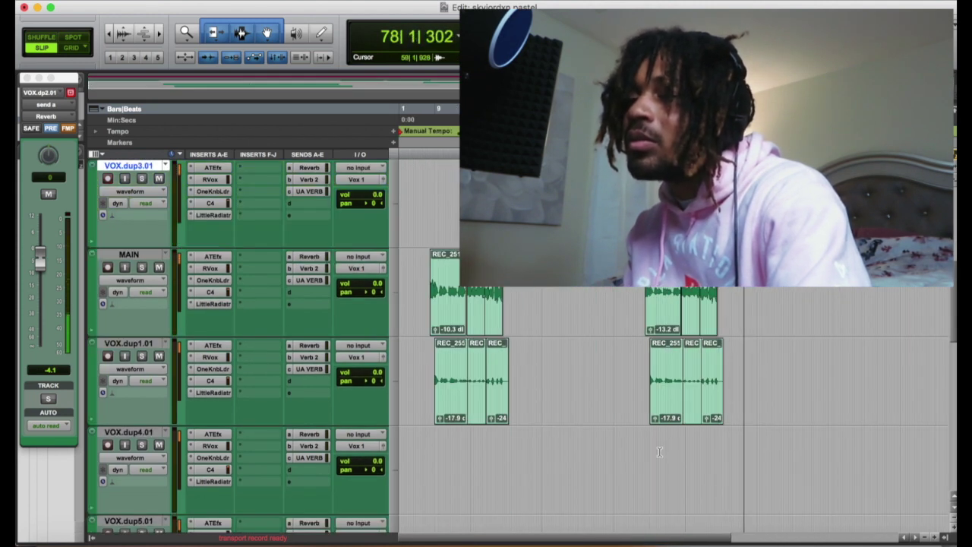
scroll(663, 453, down, 5)
scroll(669, 460, up, 4)
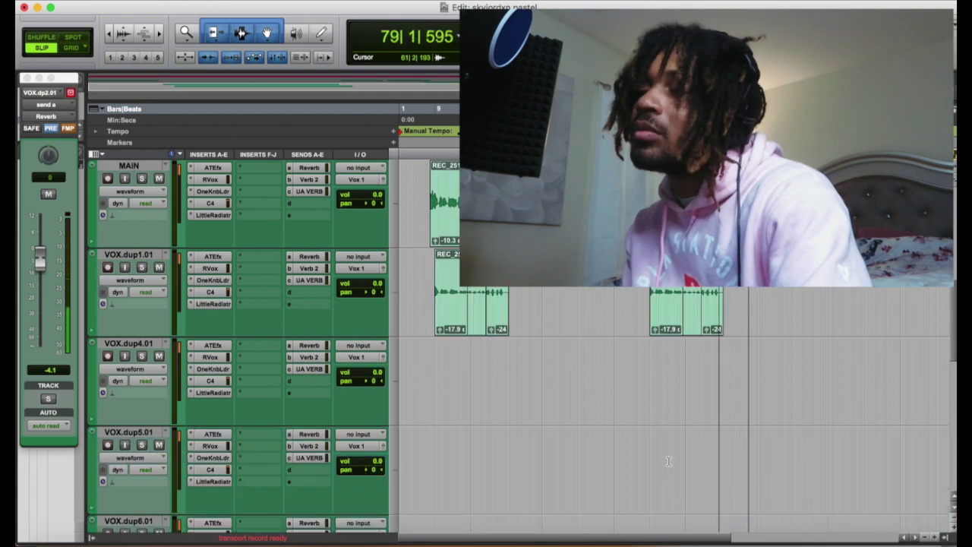
scroll(668, 461, up, 6)
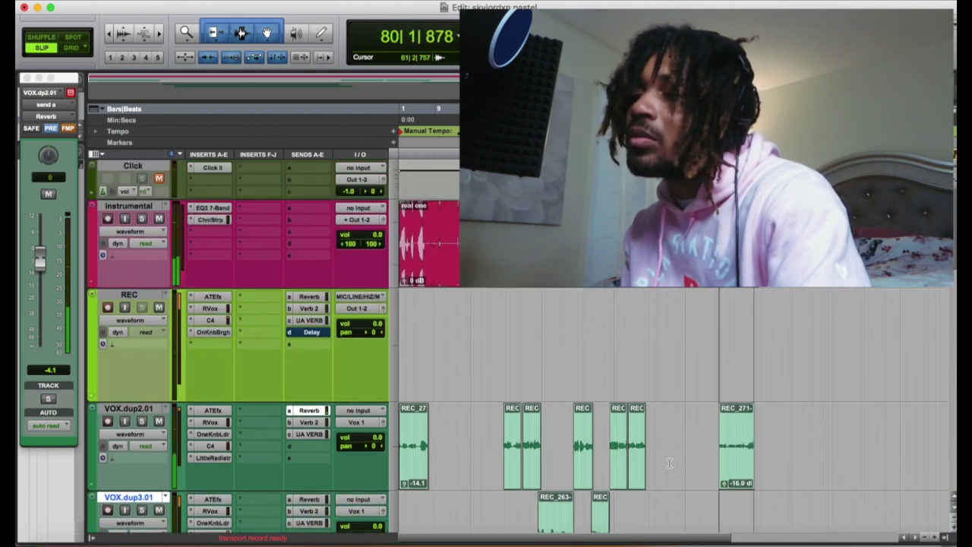